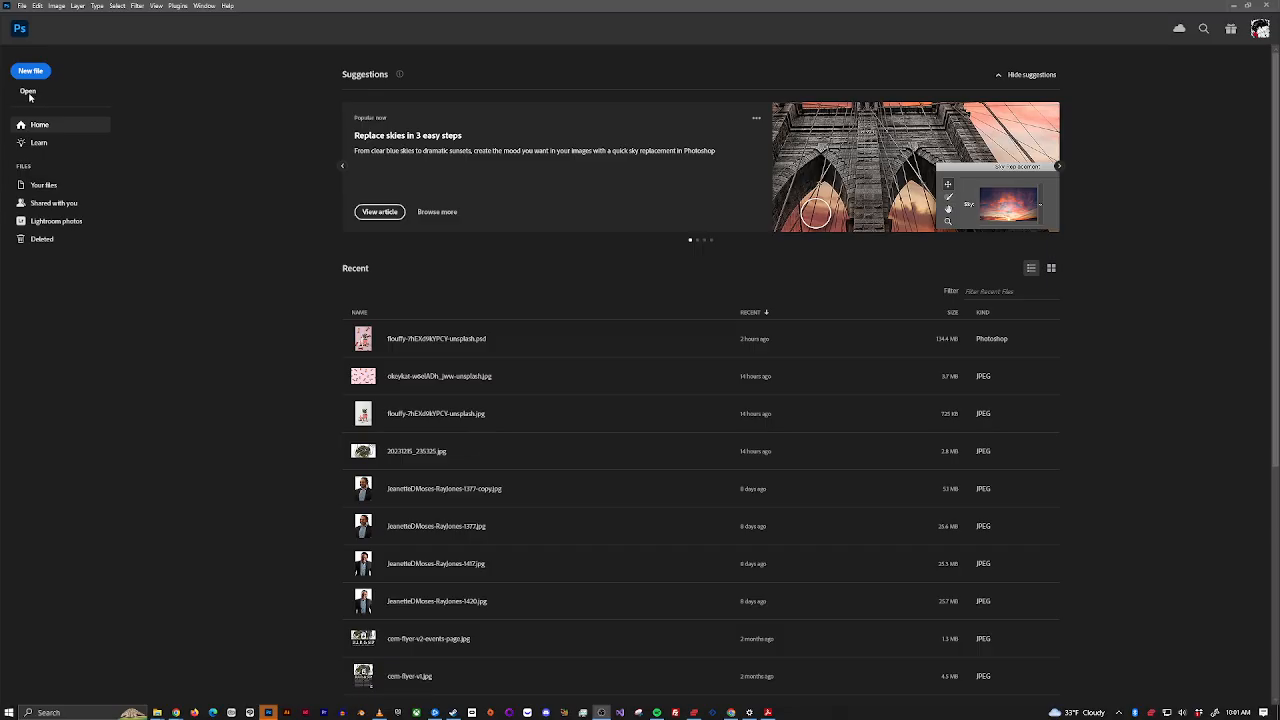
Step: Open the pug and dog-biscuit JPGs from the photo-edits02 downloads folder as separate documents in Photoshop
left_click(28, 92)
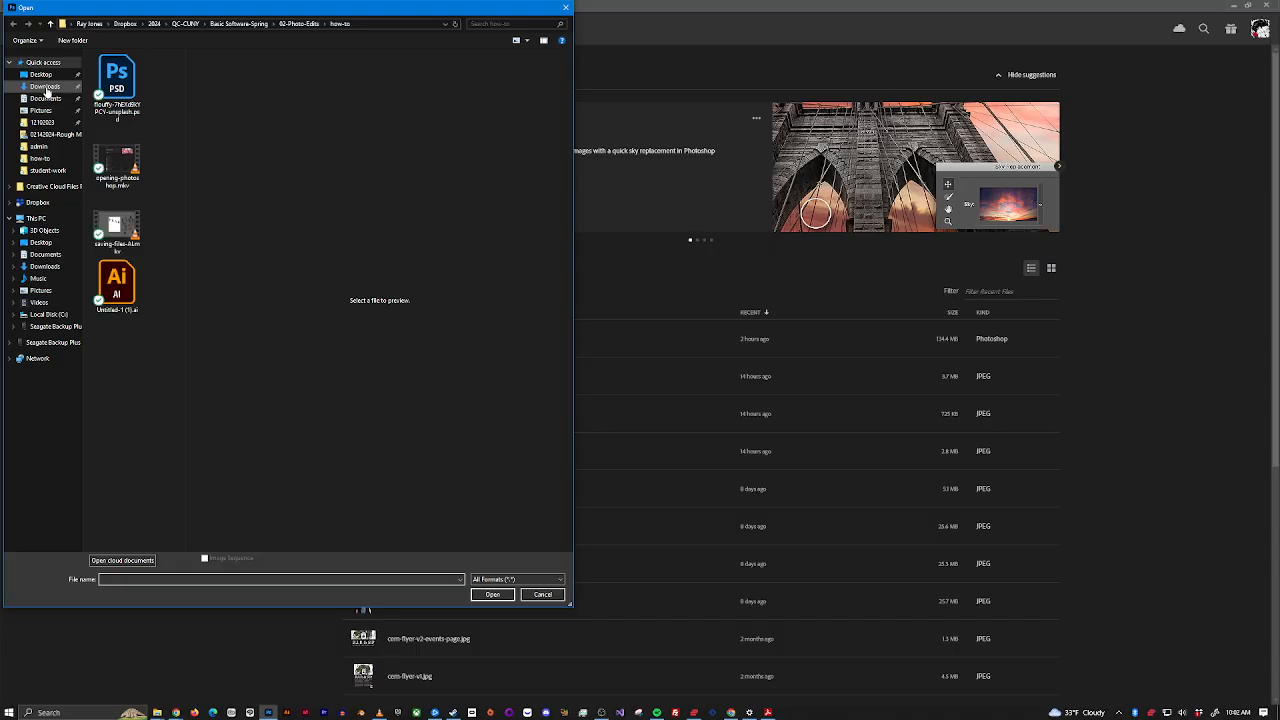
left_click(543, 596)
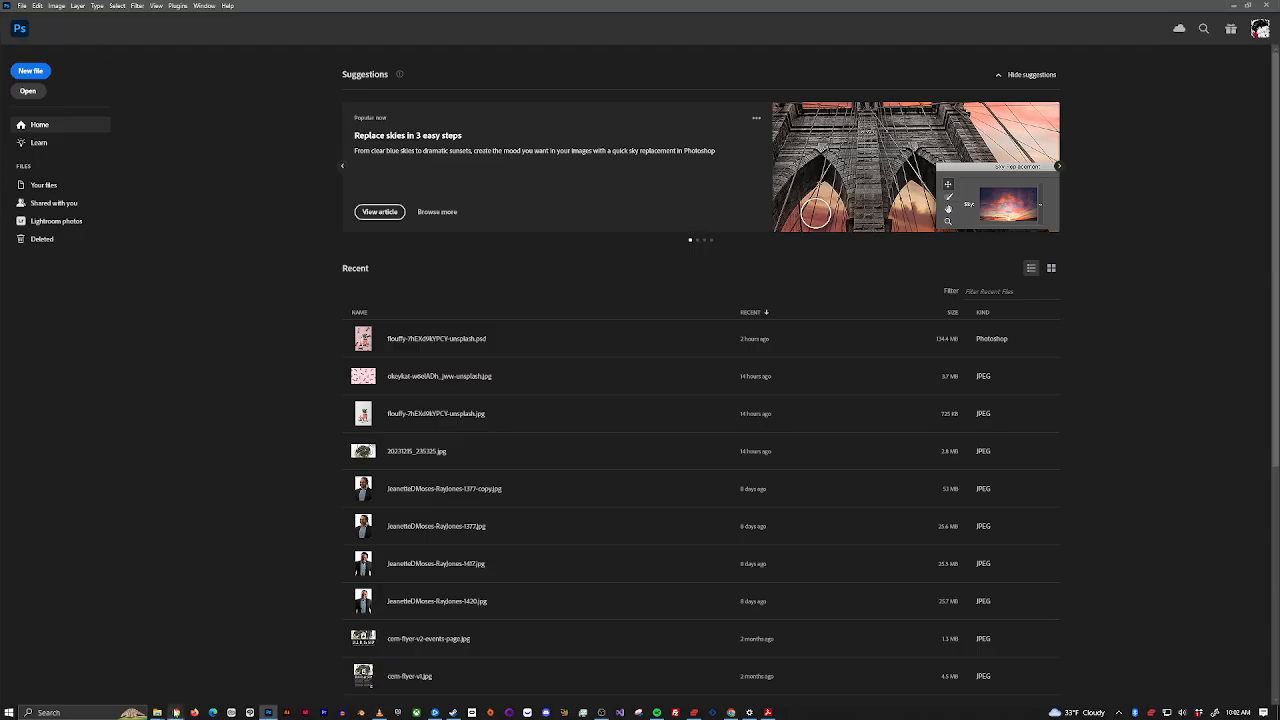
mouse_move(161, 714)
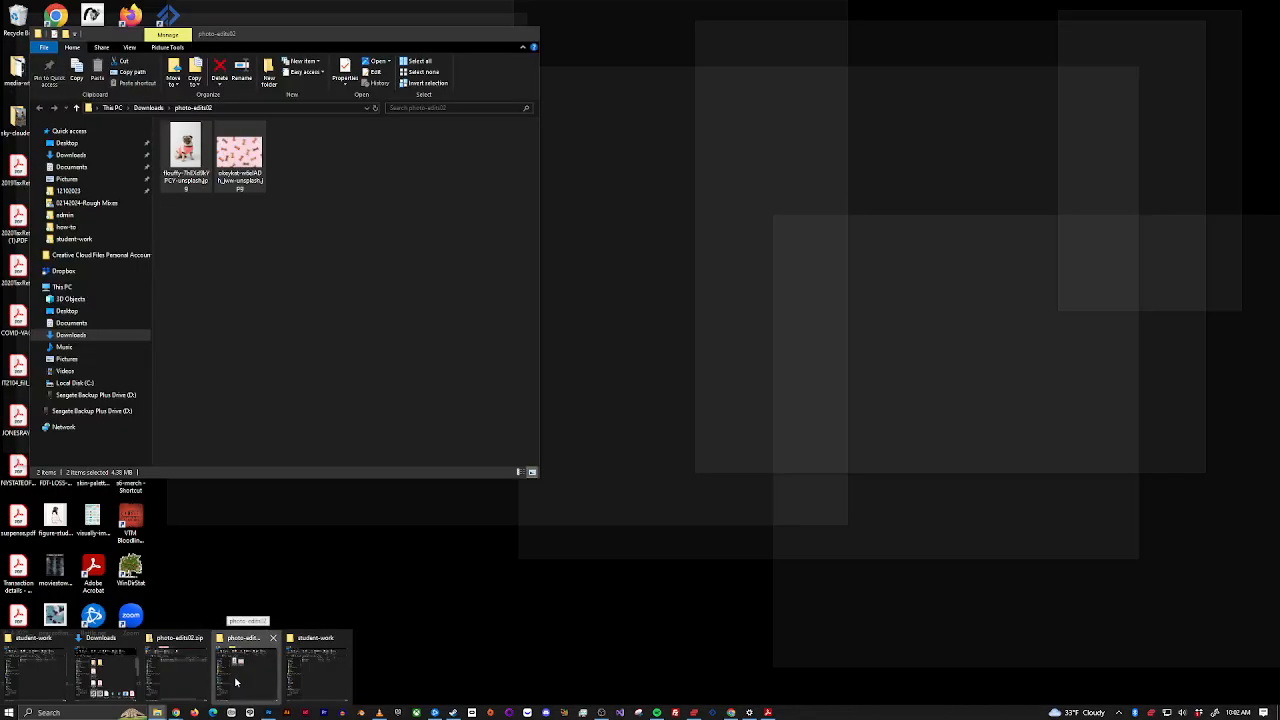
left_click(236, 682)
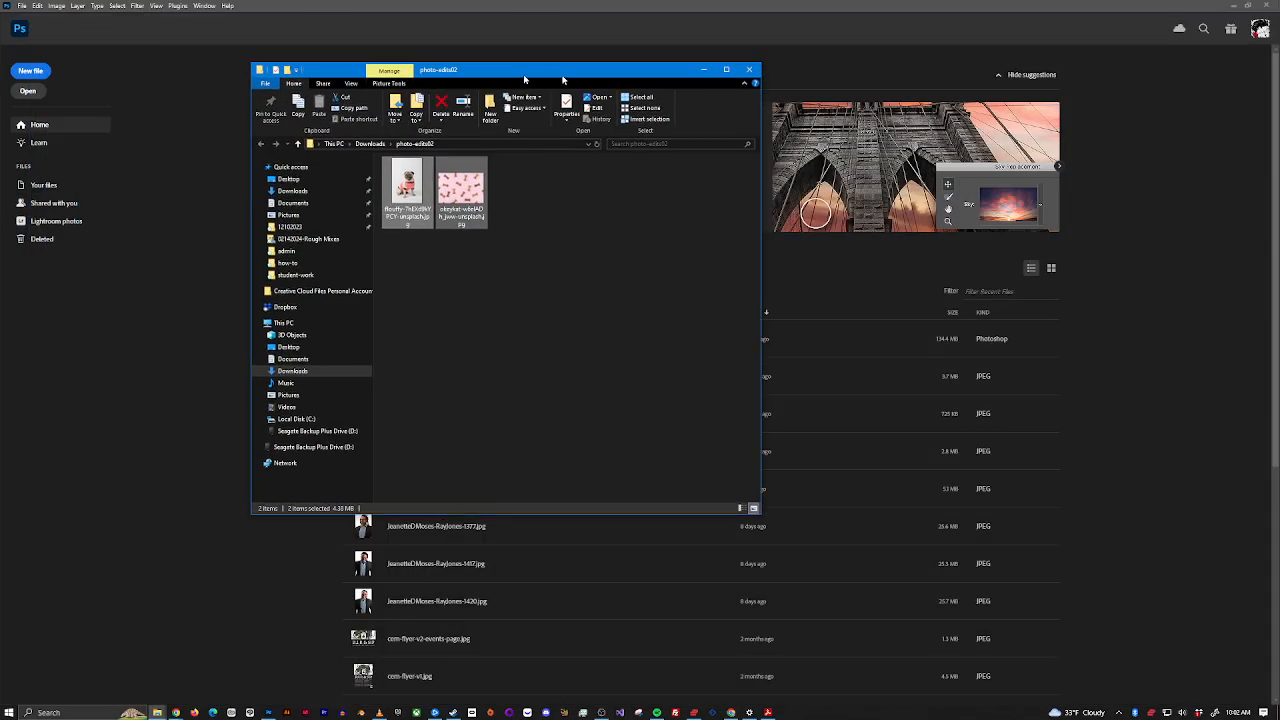
left_click_drag(562, 79, 1028, 67)
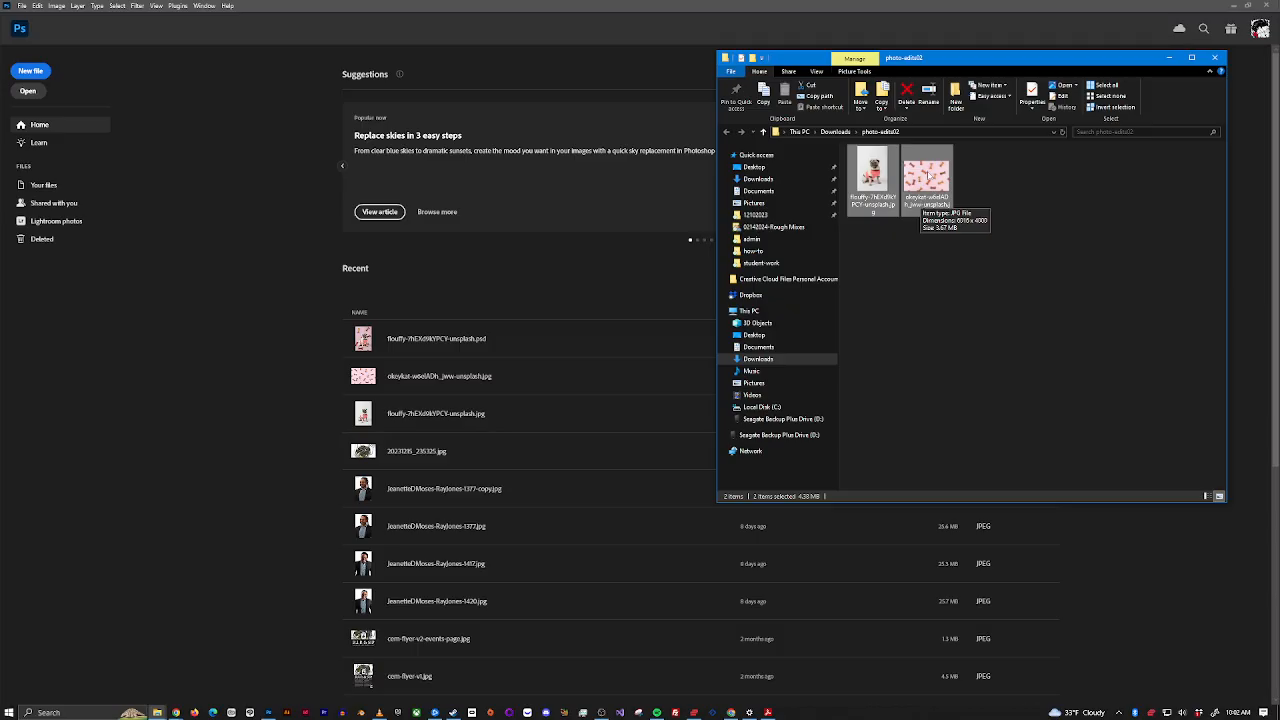
left_click_drag(929, 251, 413, 47)
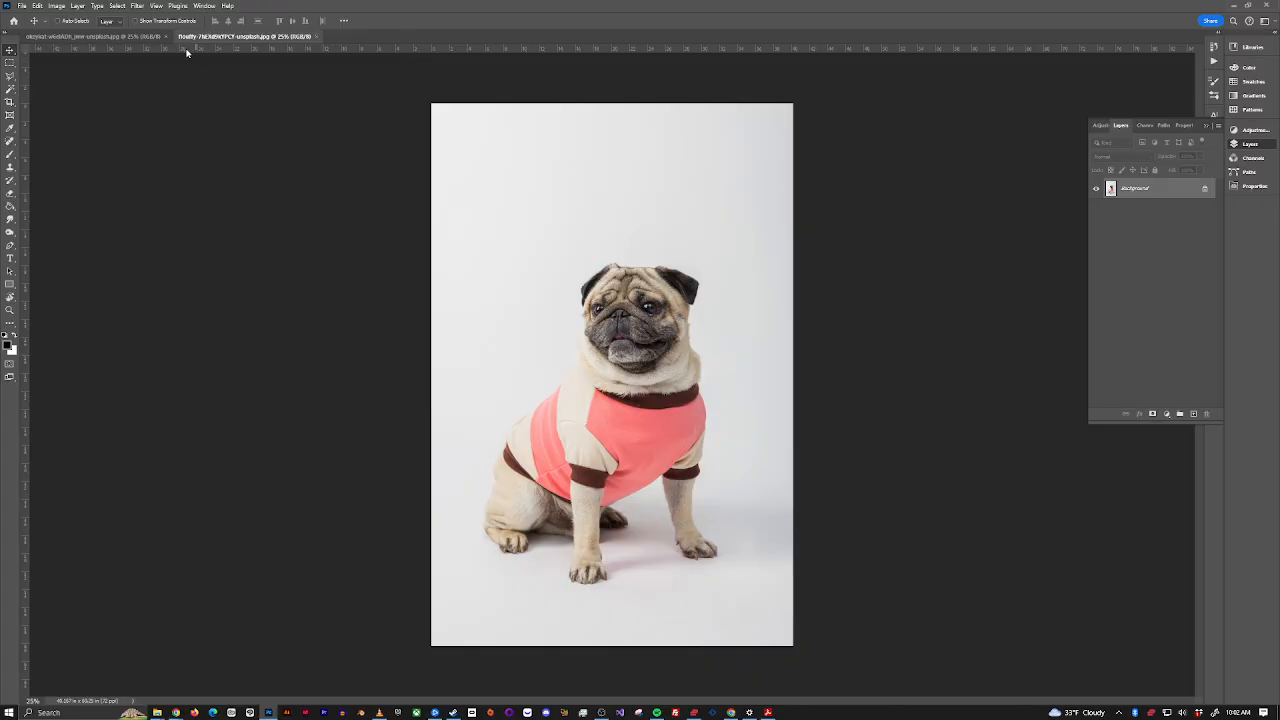
Step: Compare the two open documents, the dog-biscuit background and the pug photo
left_click(148, 37)
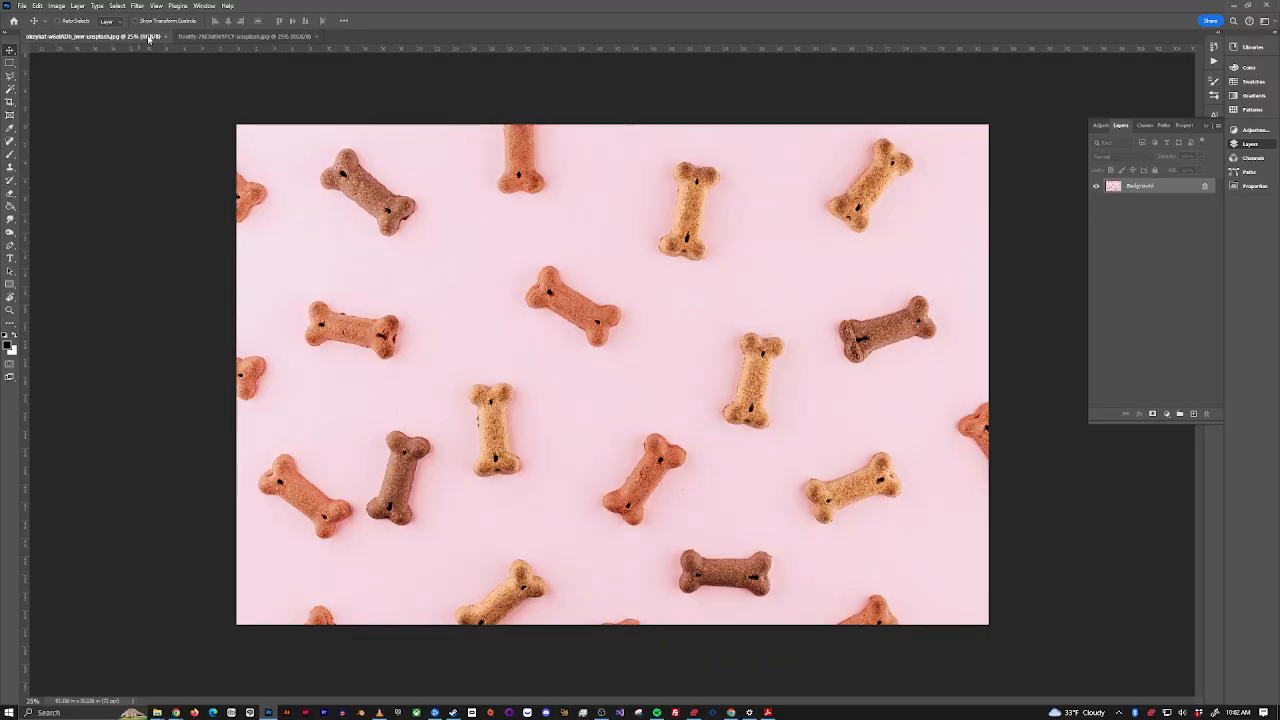
left_click(202, 37)
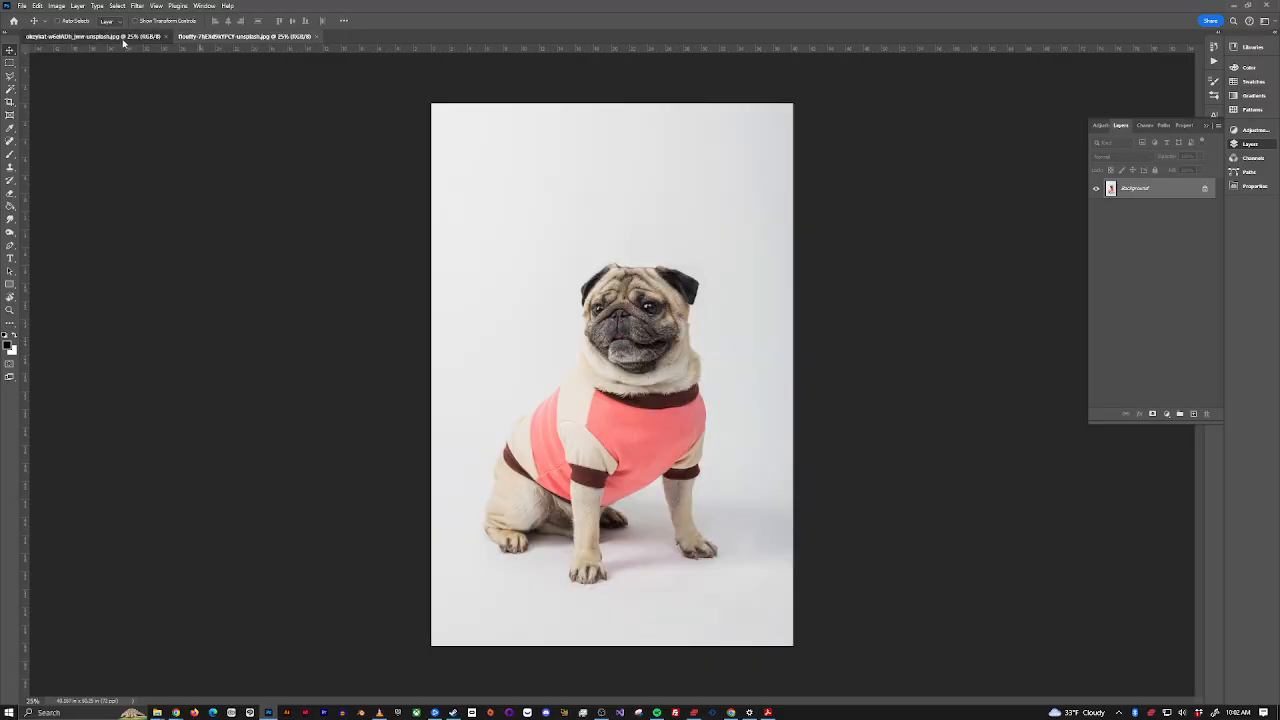
left_click(124, 37)
left_click(199, 37)
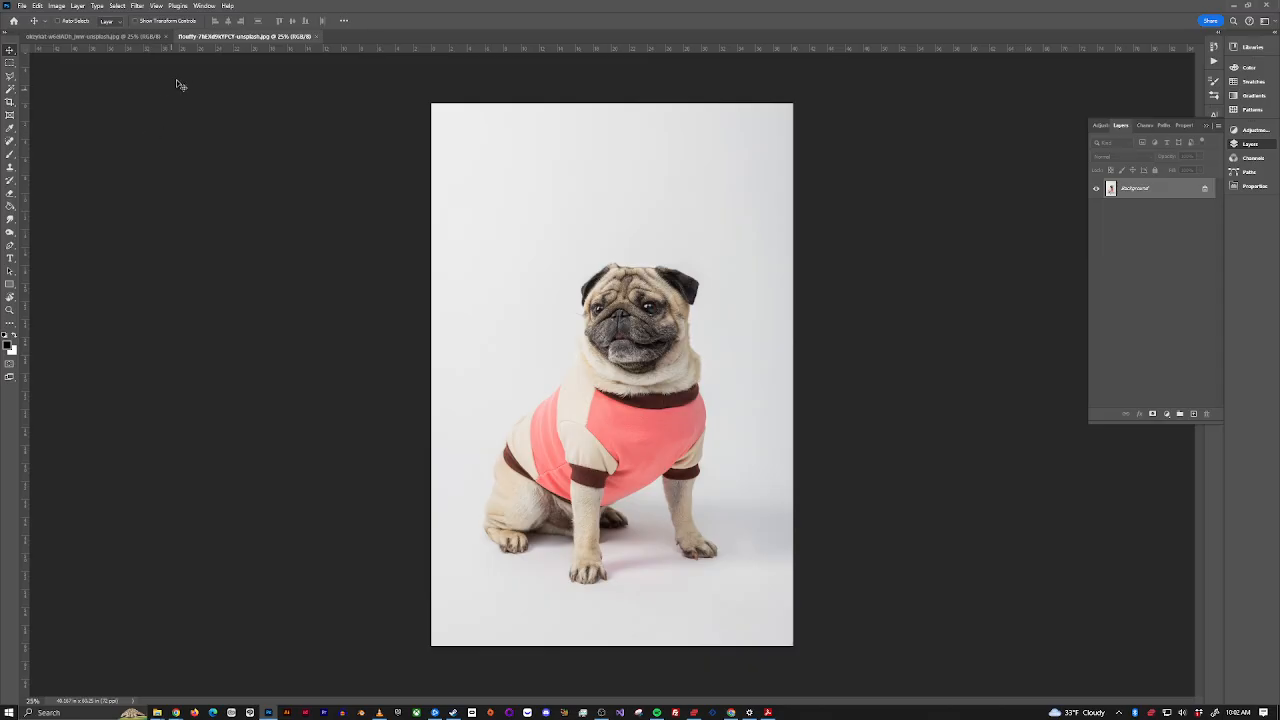
Step: Check which workspace layout is active, looking for Essentials (Default)
left_click(204, 7)
mouse_move(204, 27)
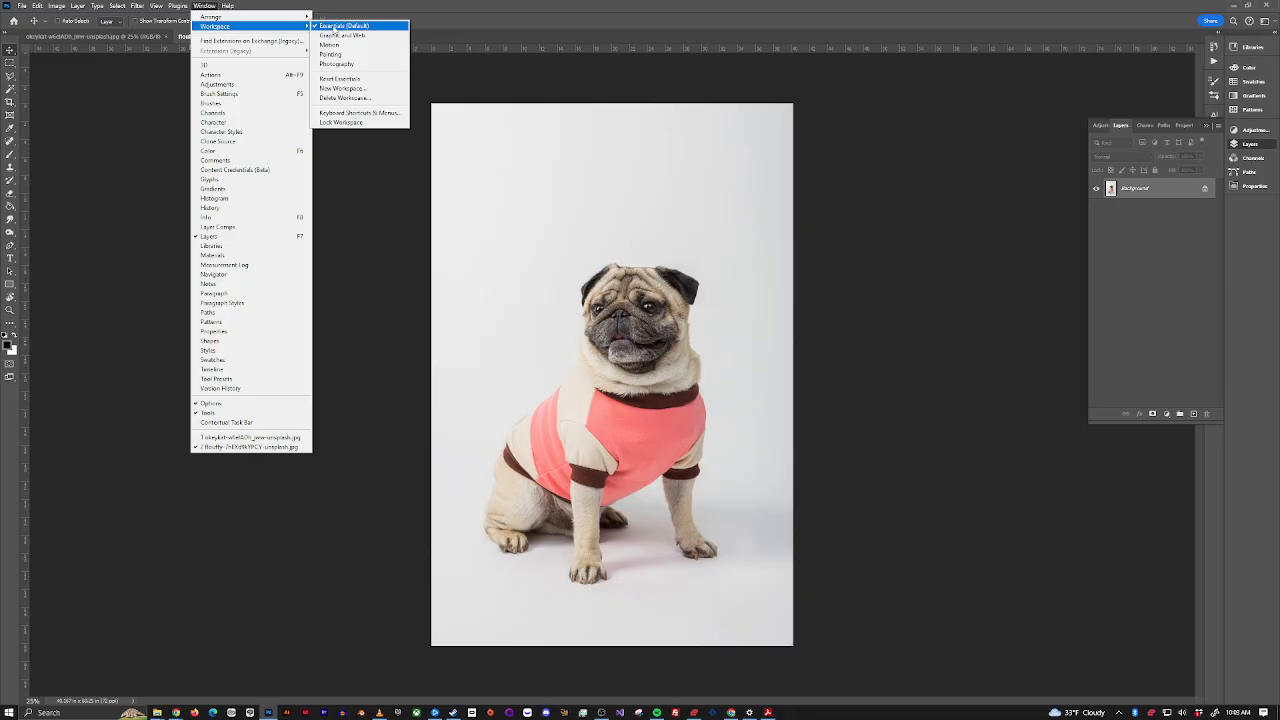
left_click(351, 13)
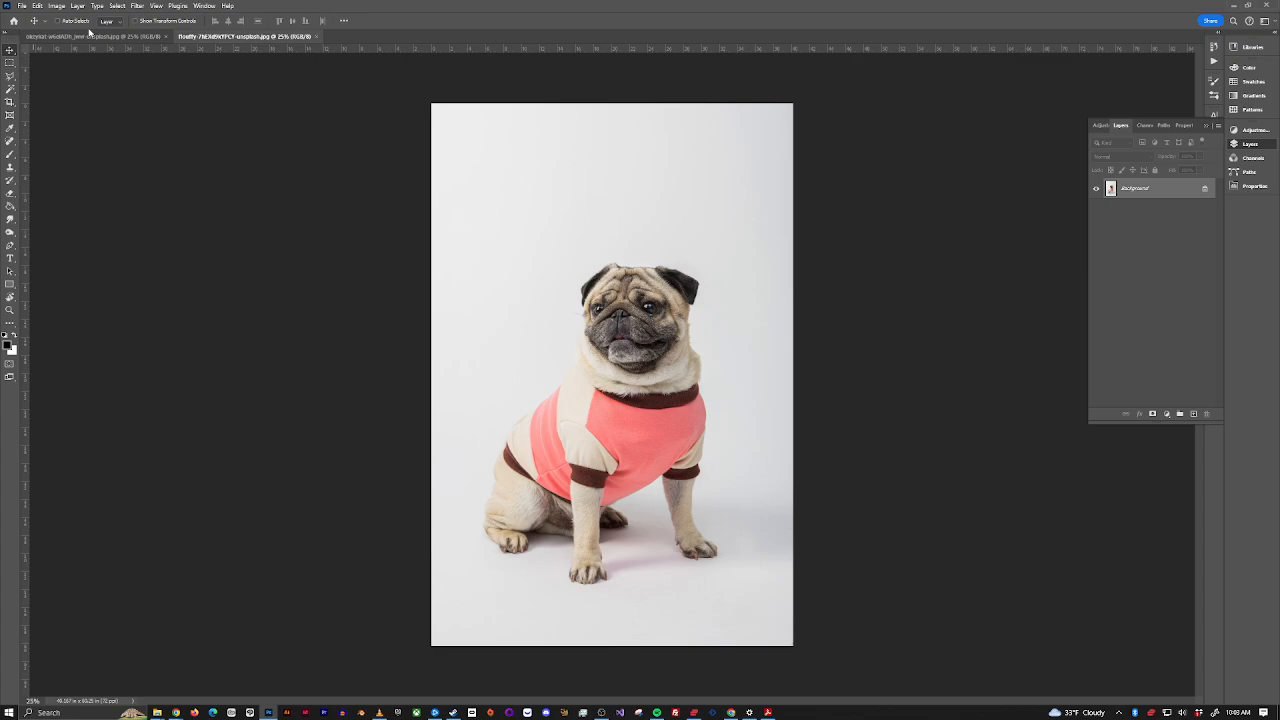
Step: Select the whole pug with the Quick Selection tool and subtract the excess background around its legs
left_click(11, 78)
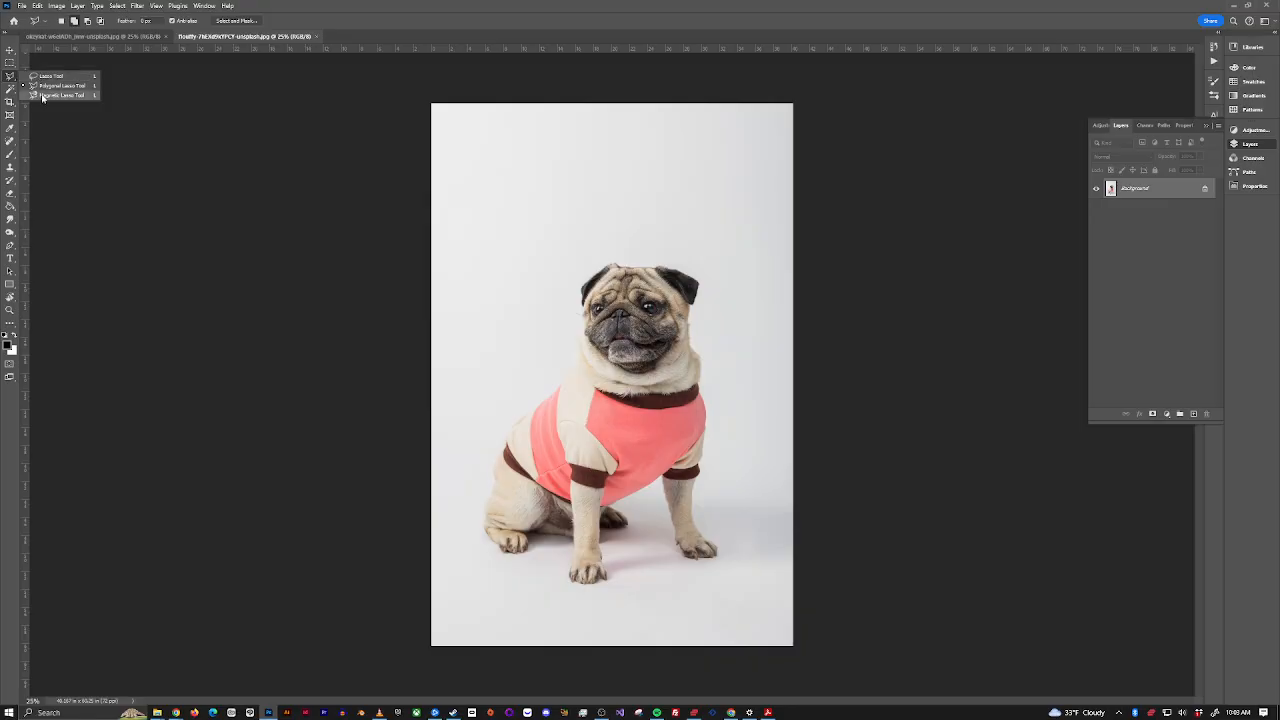
left_click(41, 95)
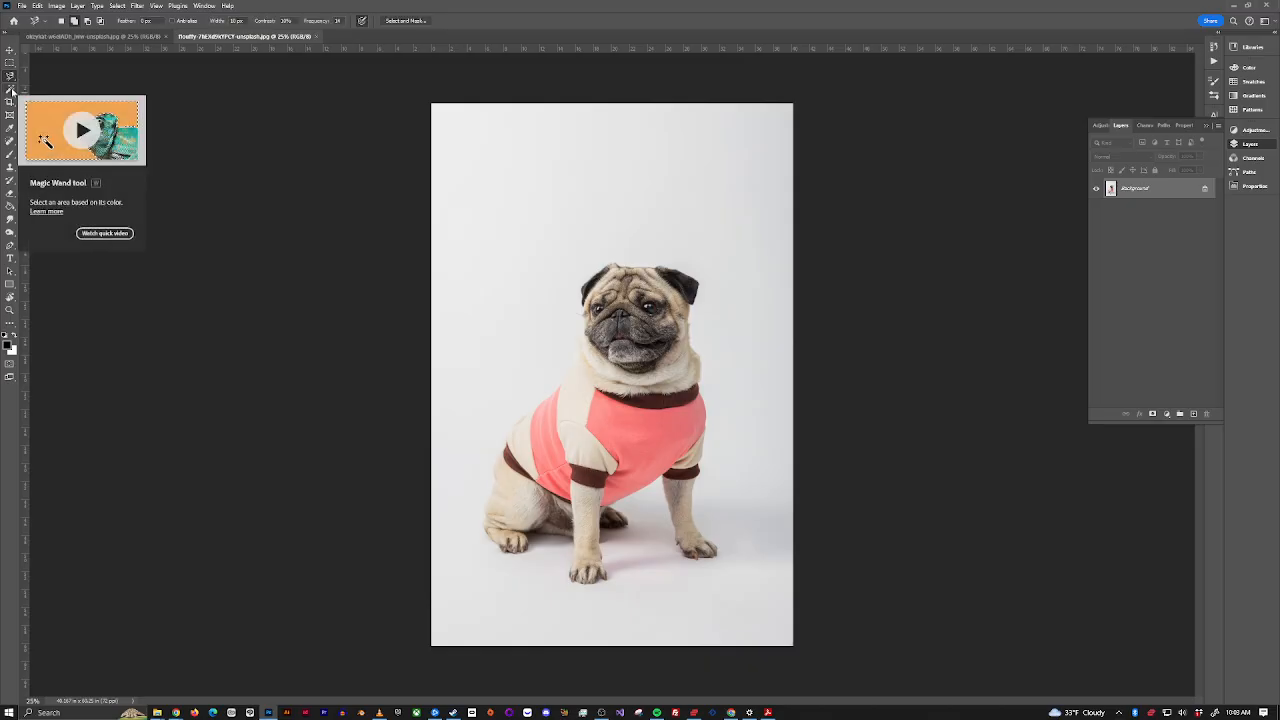
left_click(12, 90)
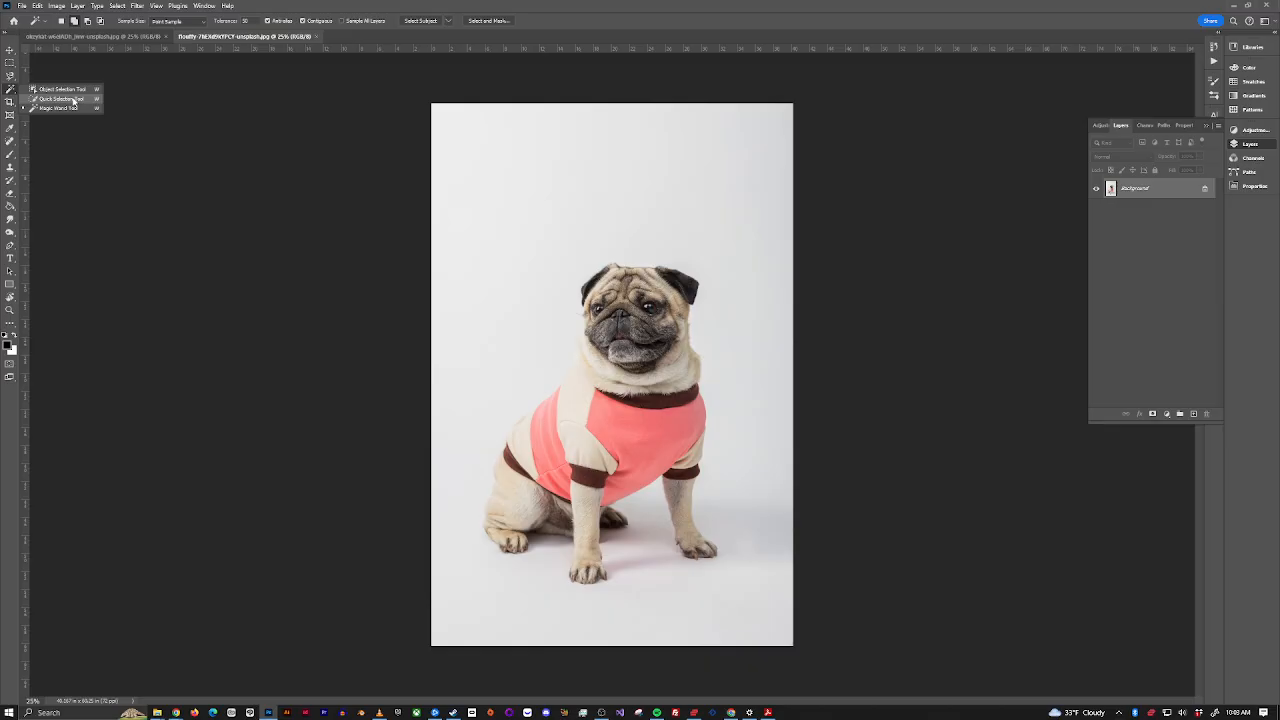
left_click(73, 100)
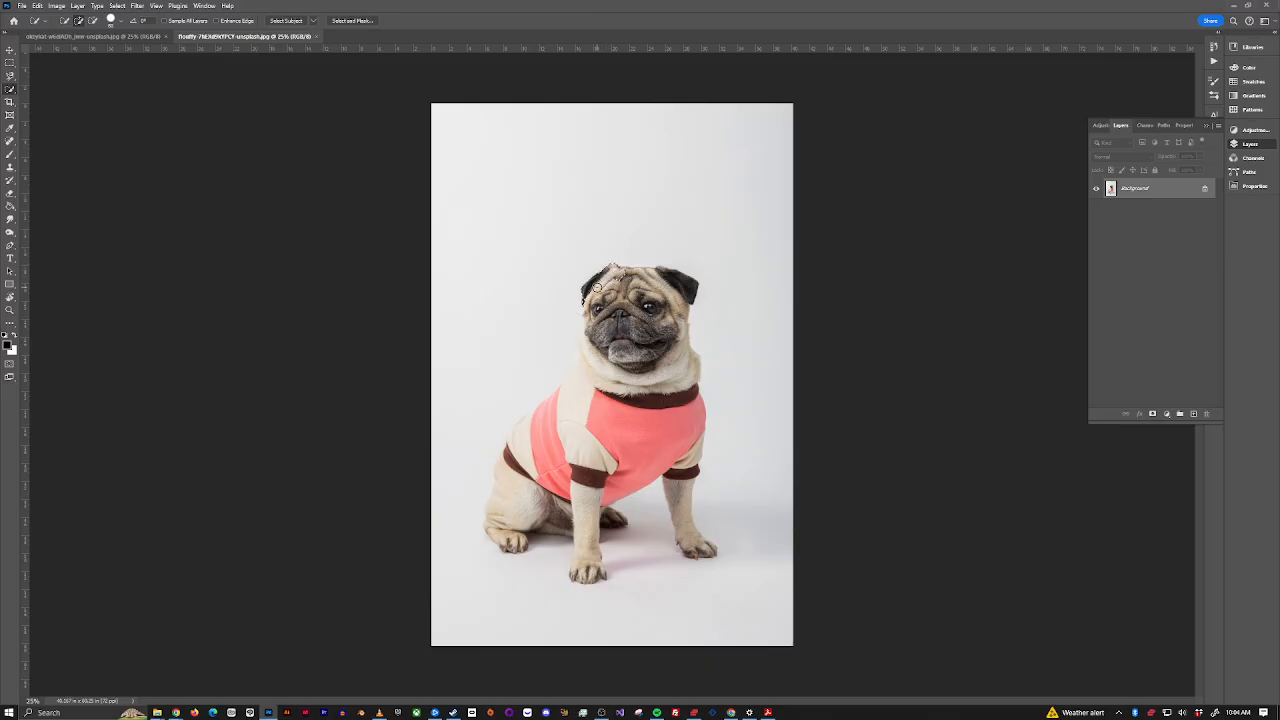
mouse_move(597, 285)
left_mouse_down()
mouse_move(665, 280)
mouse_move(676, 305)
mouse_move(688, 384)
mouse_move(626, 390)
mouse_move(583, 369)
mouse_move(590, 313)
mouse_move(580, 394)
mouse_move(622, 418)
left_mouse_up()
left_click_drag(517, 501, 515, 470)
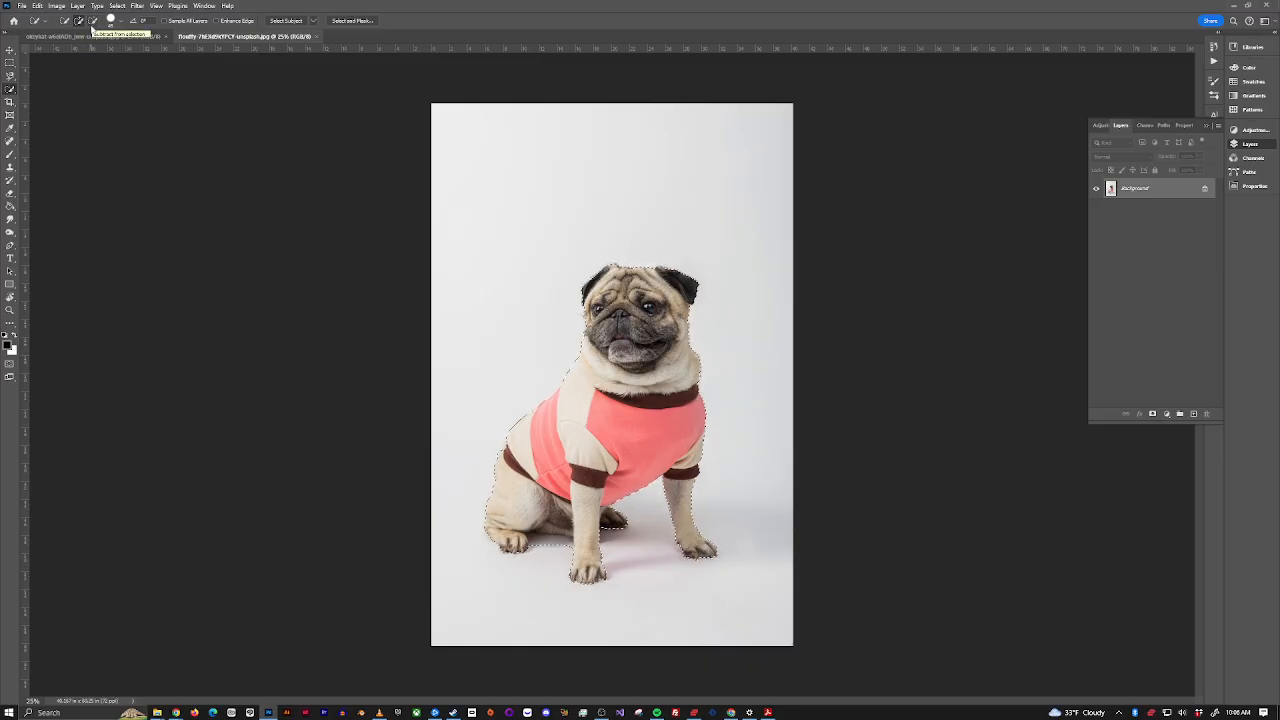
left_click(93, 21)
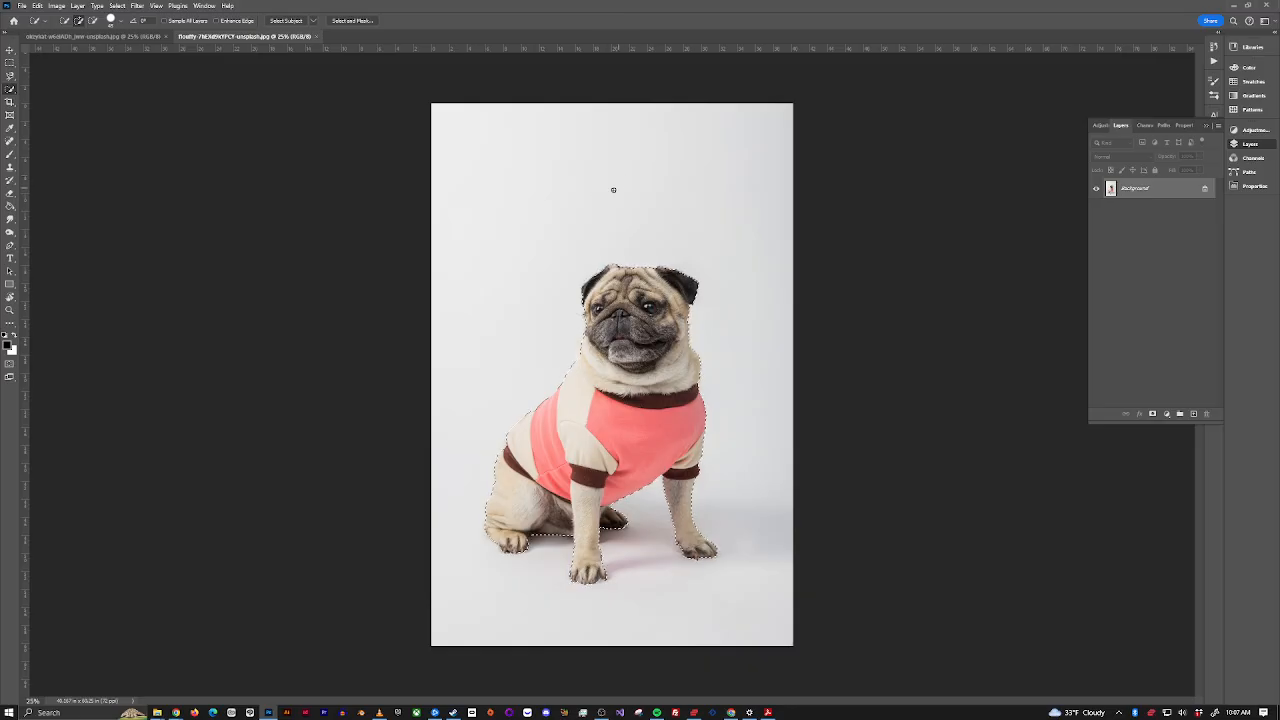
Step: Copy the entire dog-biscuit image and paste it into the pug document as a new layer
left_click(152, 40)
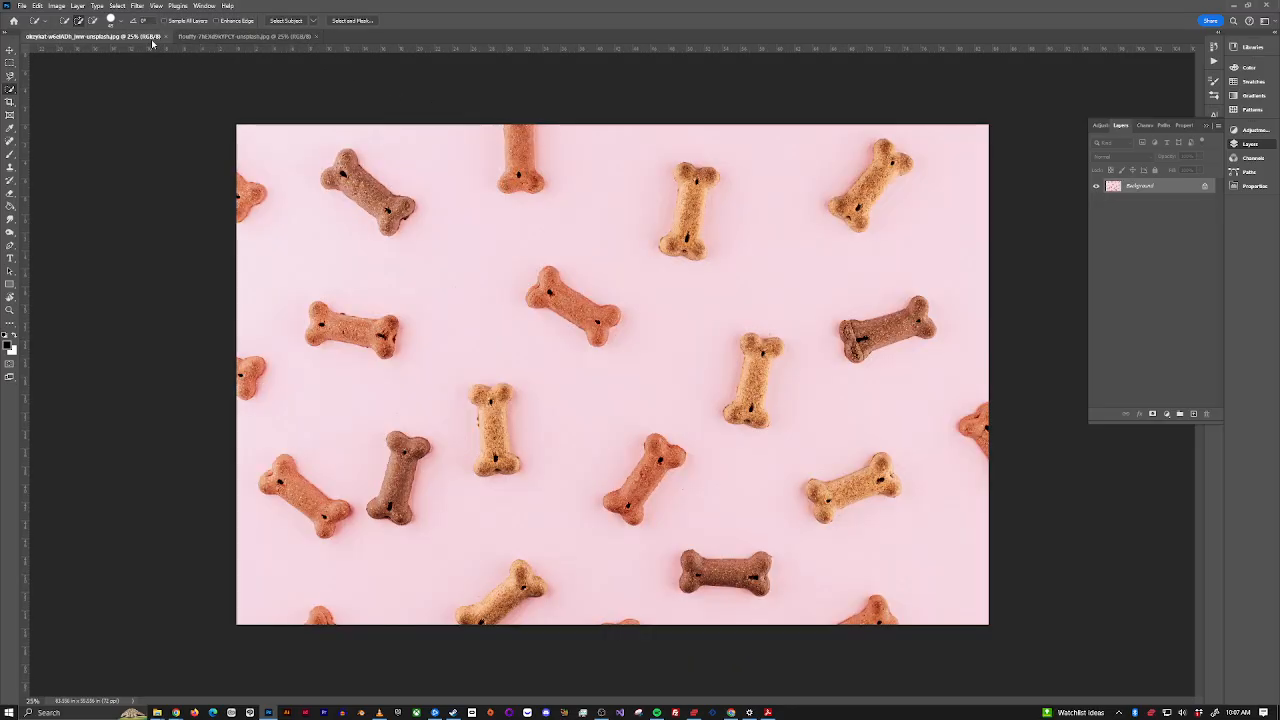
left_click(225, 40)
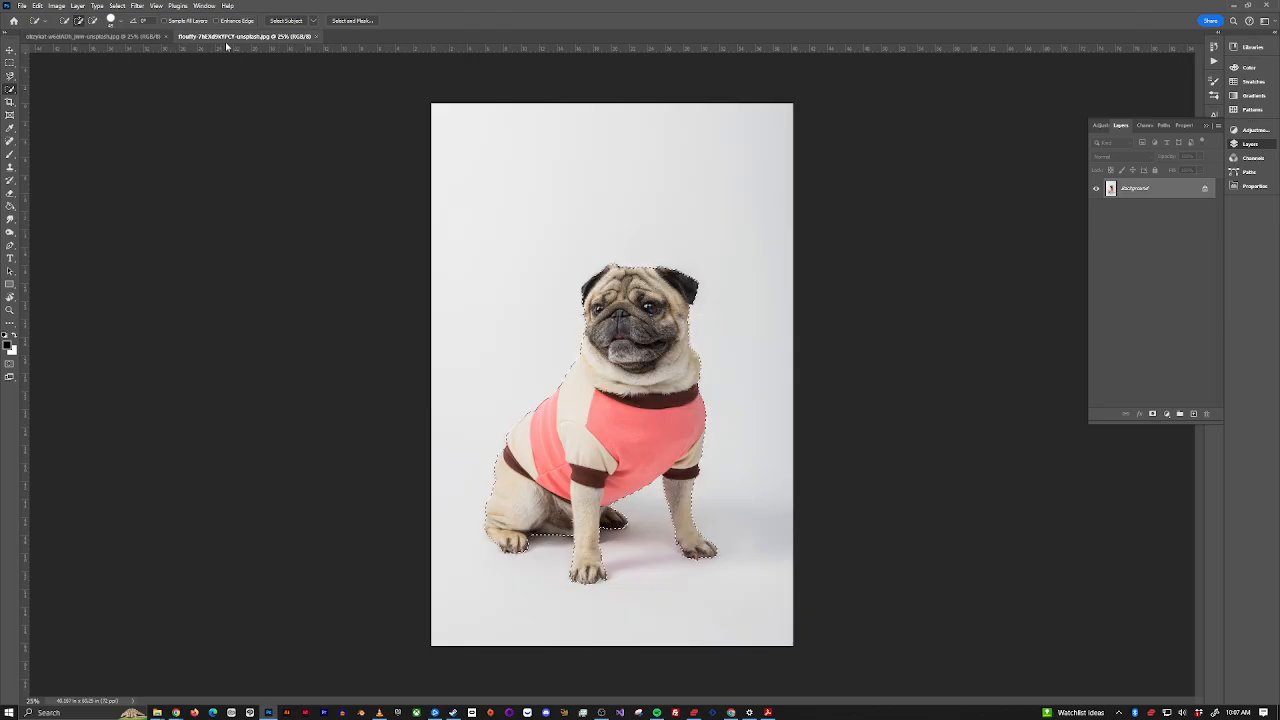
left_click(114, 37)
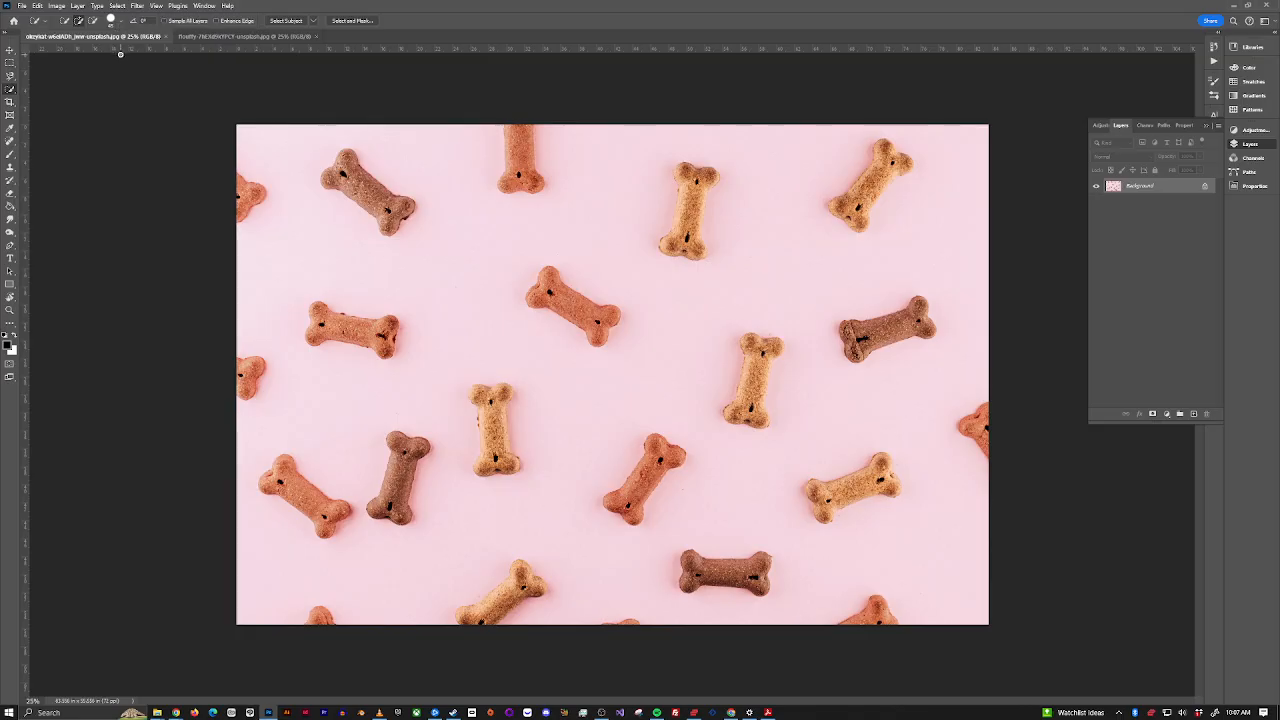
left_click(116, 6)
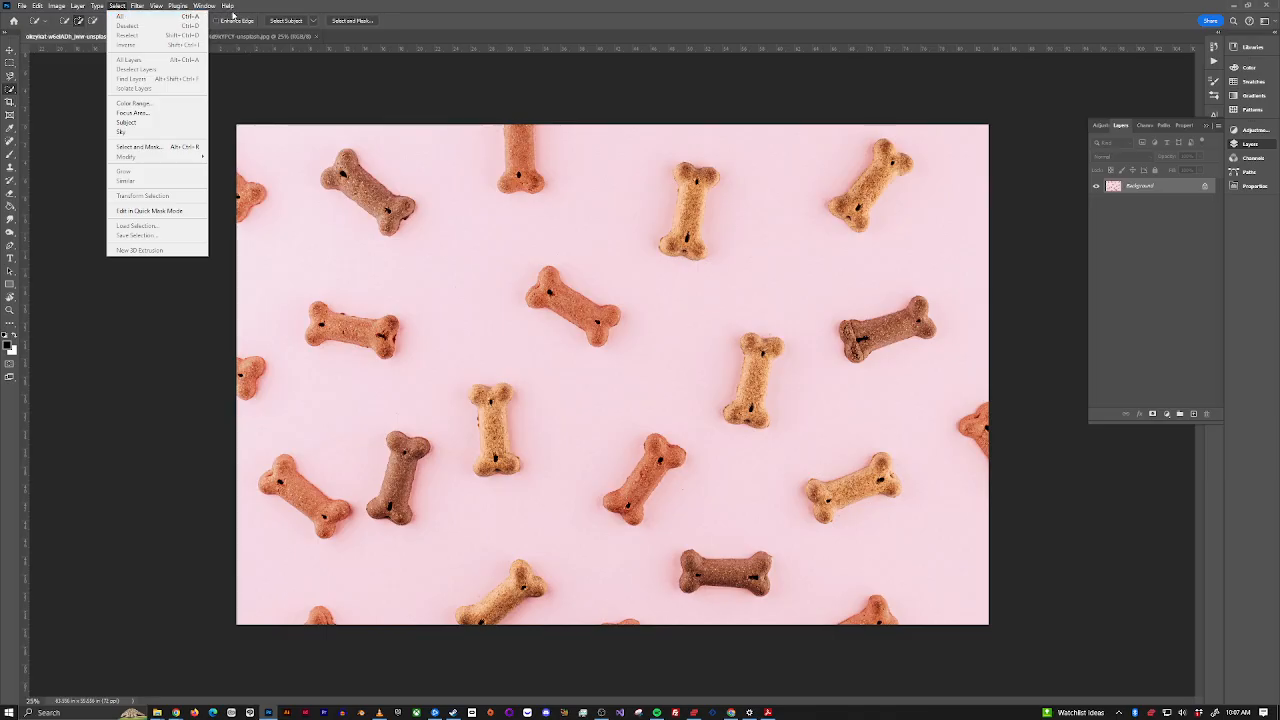
left_click(463, 29)
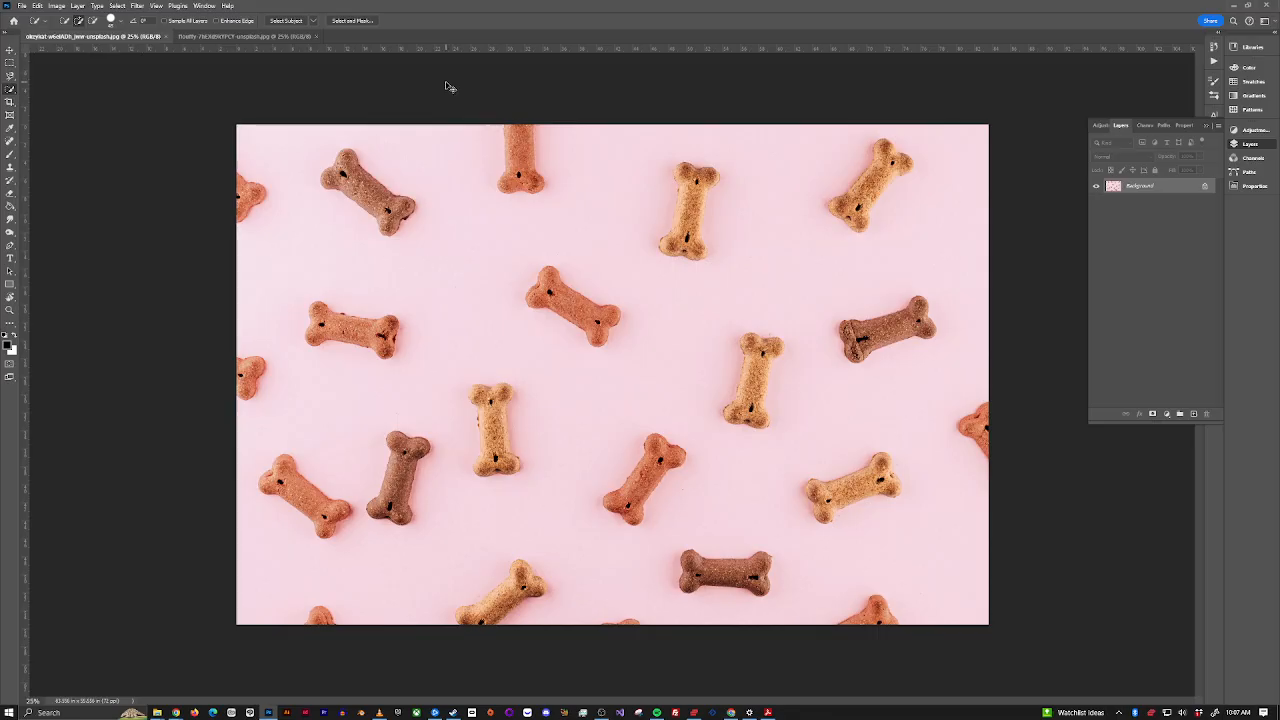
key("ctrl+a")
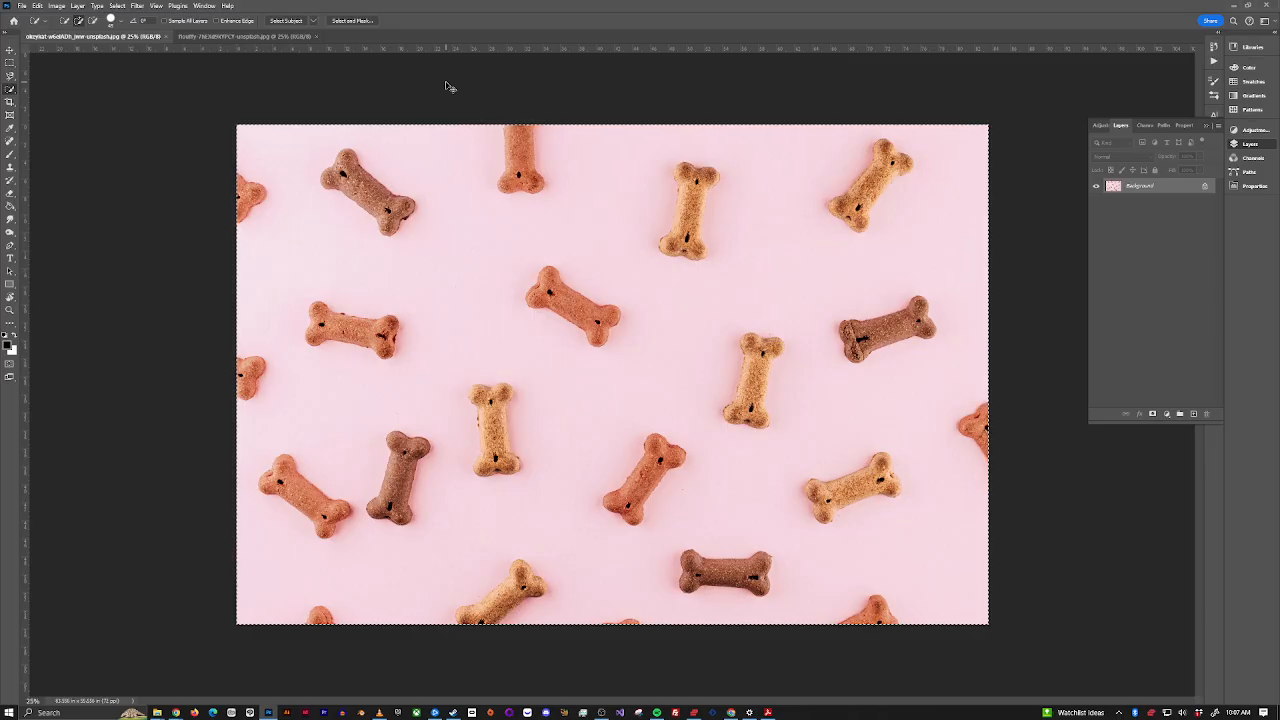
left_click(279, 40)
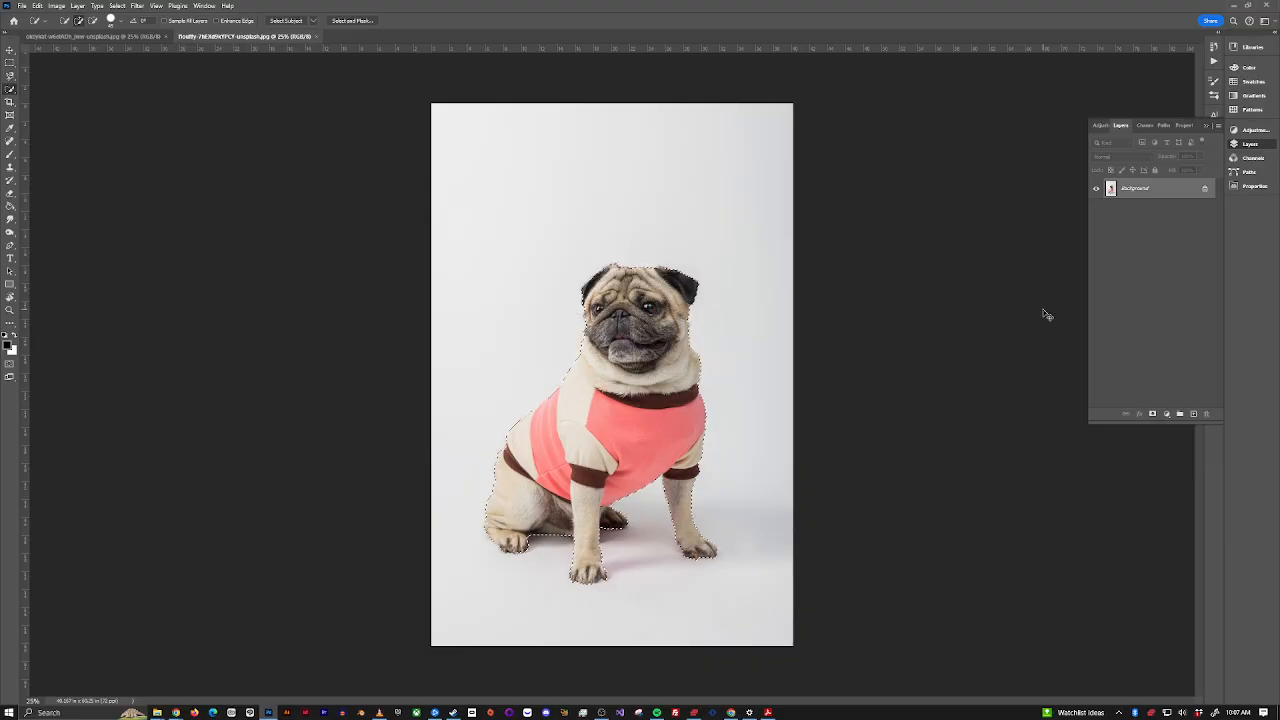
key("ctrl+v")
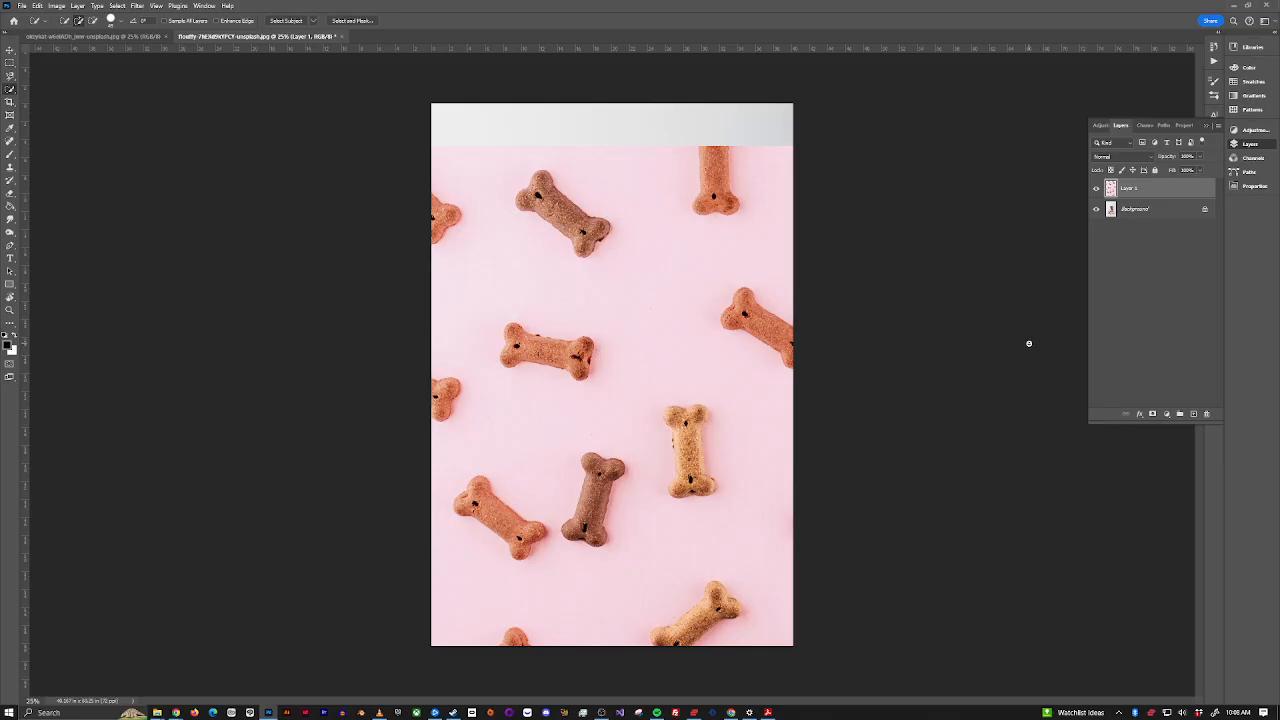
Step: Reselect the previous pug outline and make the pasted biscuit layer the active layer
left_click(117, 6)
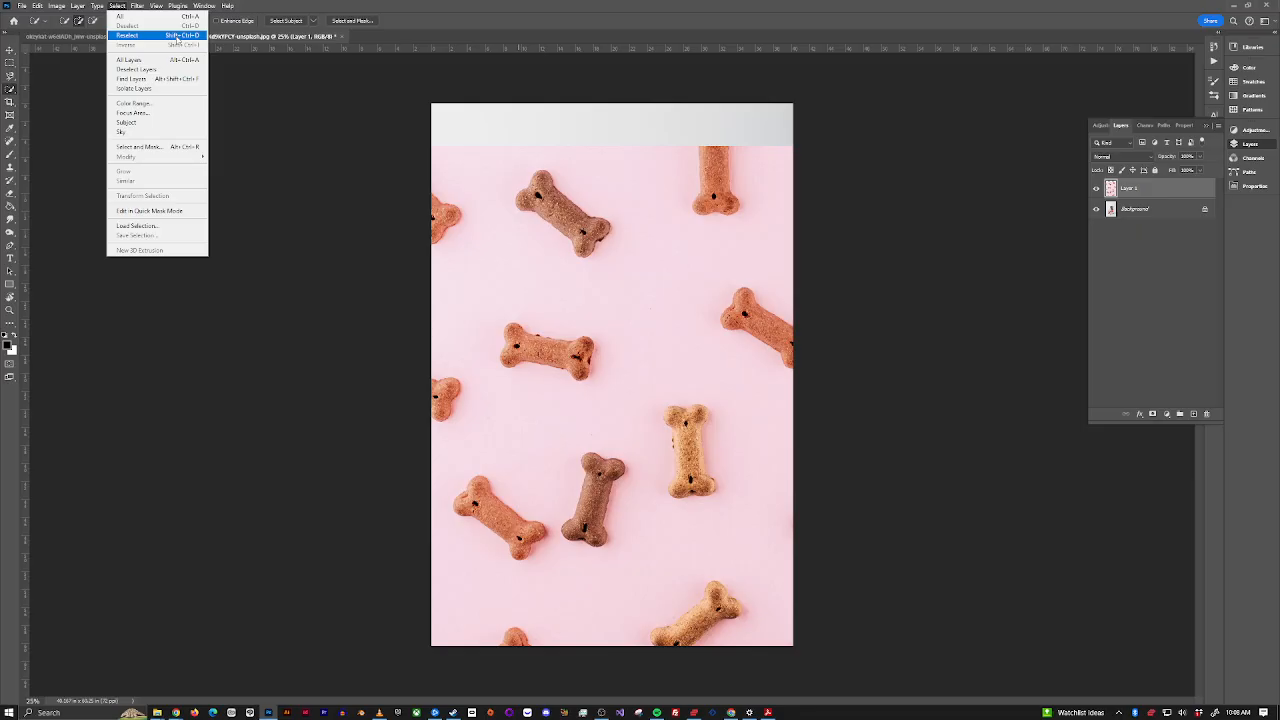
left_click(176, 38)
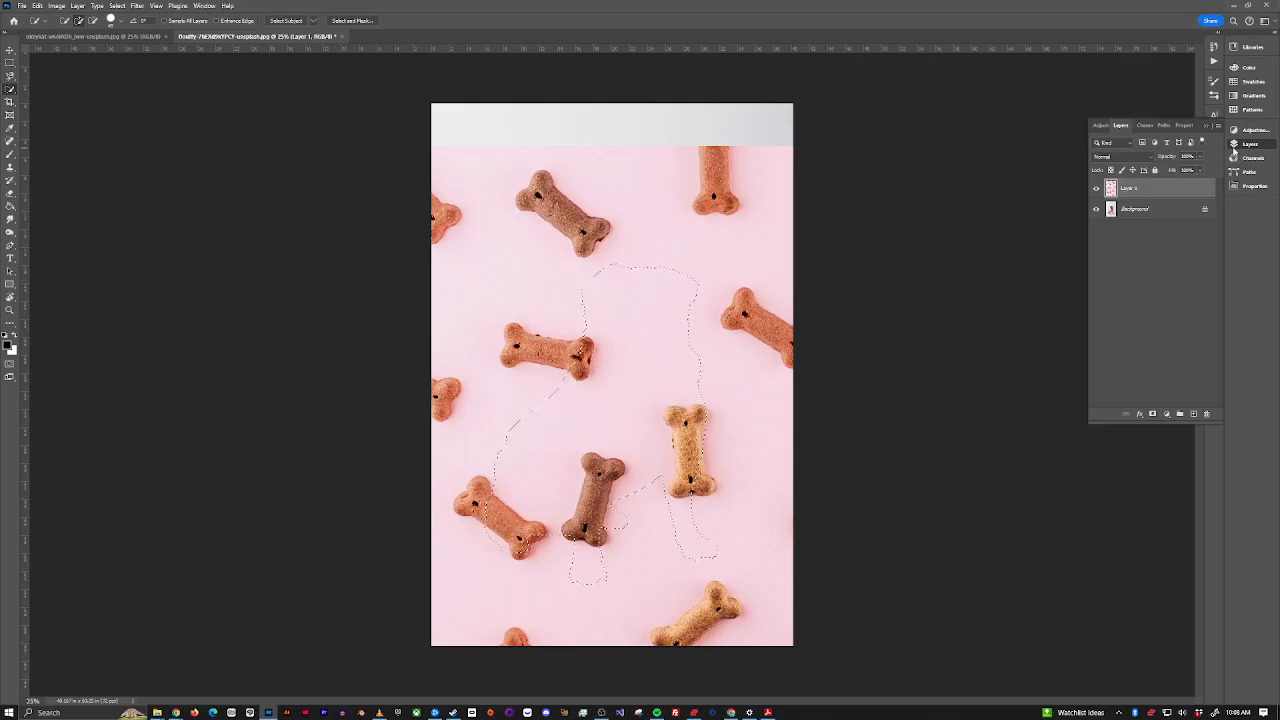
left_click(204, 6)
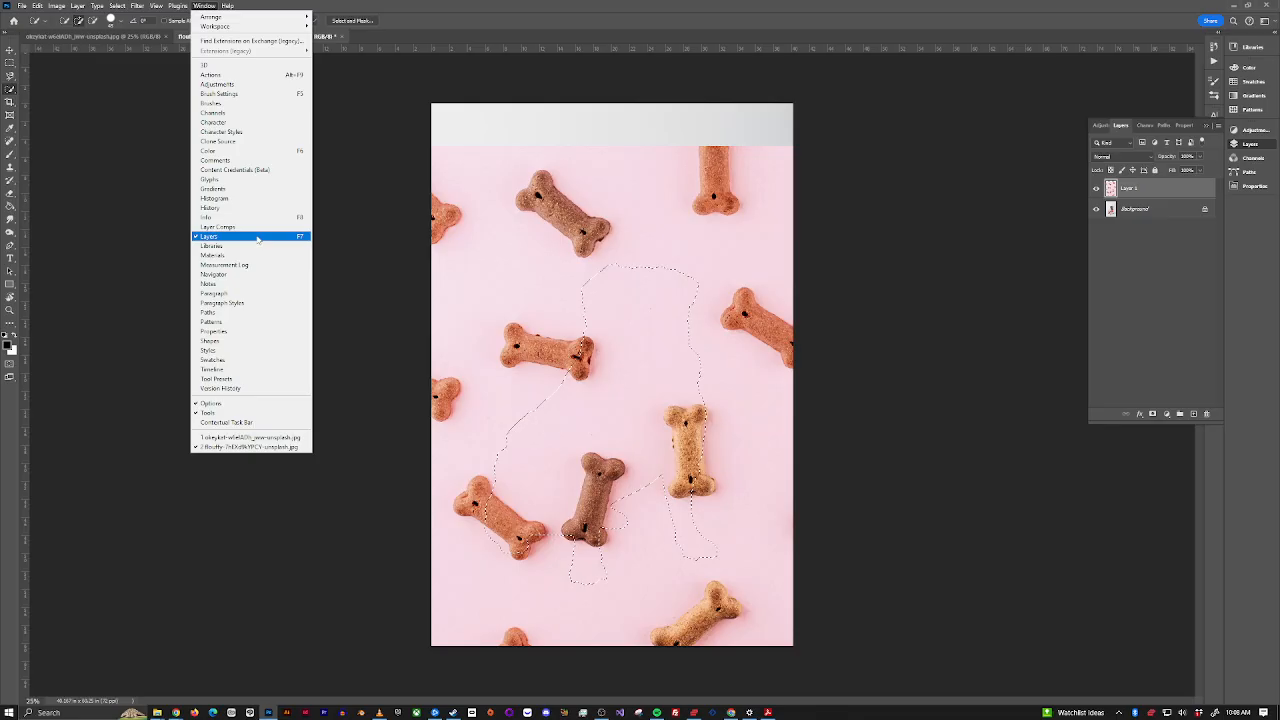
left_click(1112, 243)
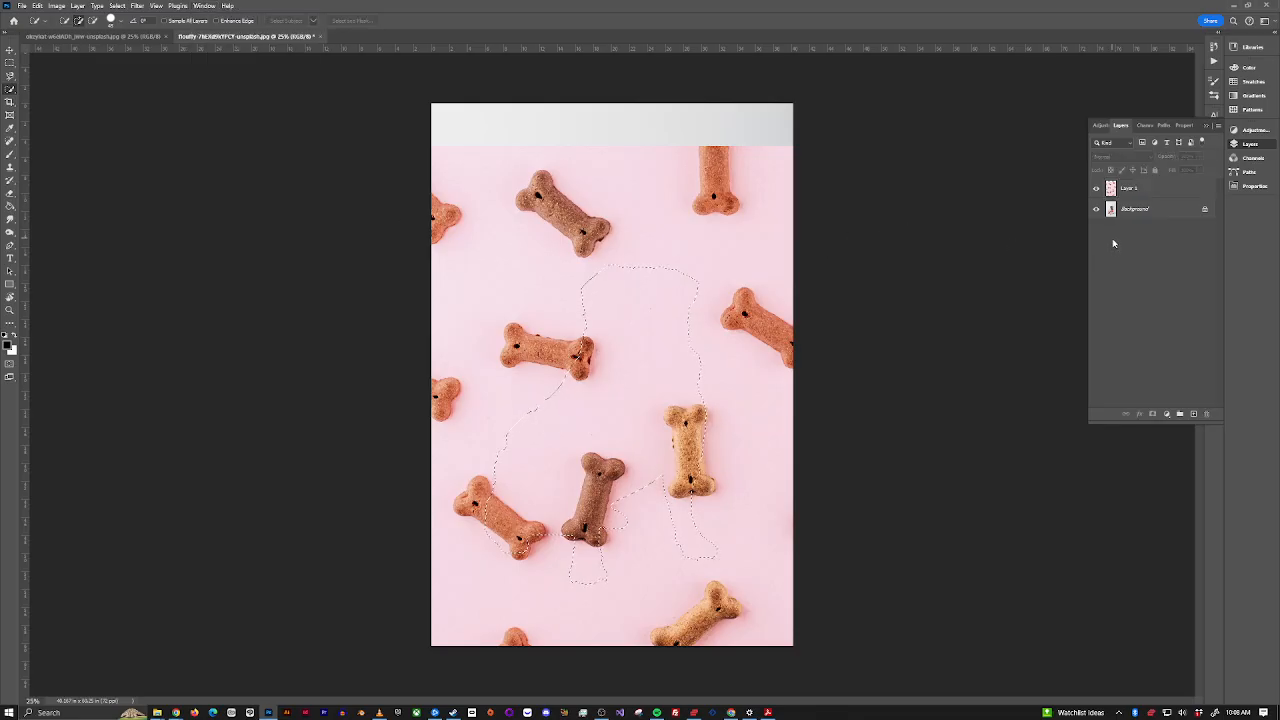
left_click(1136, 190)
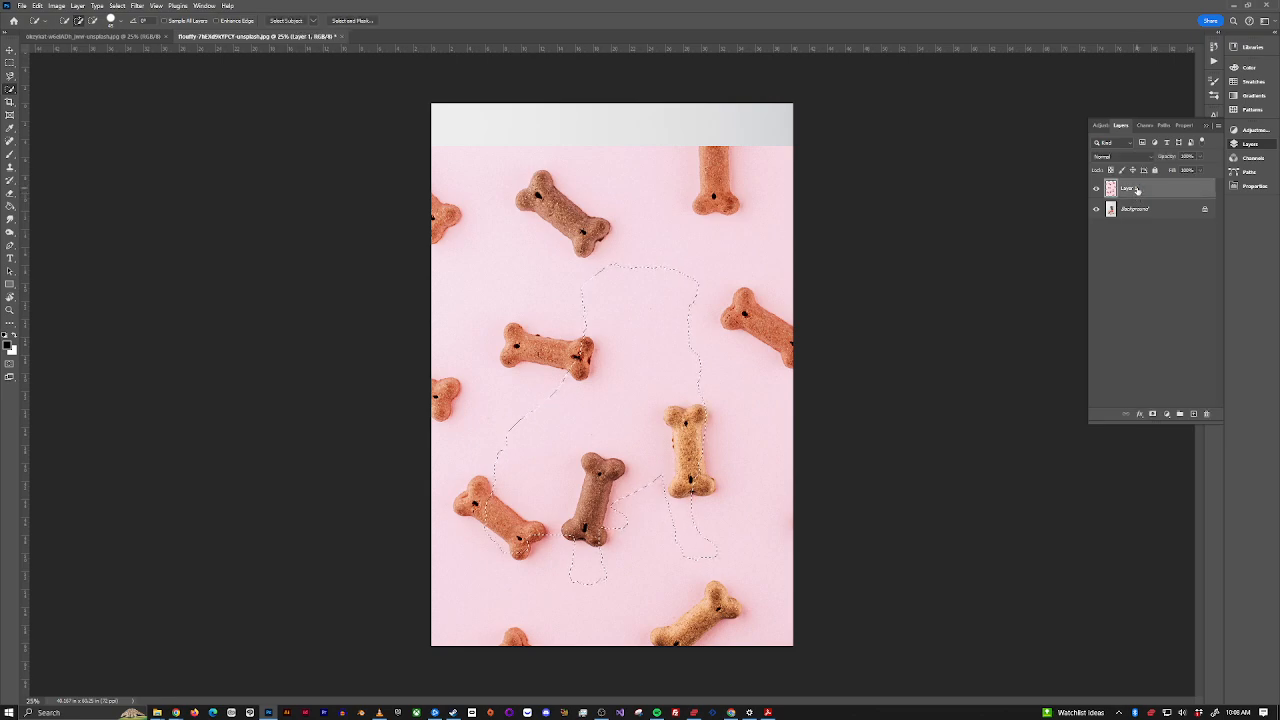
Step: Invert the pug selection and add it as a layer mask on the biscuit layer to reveal the pug
left_click(1153, 415)
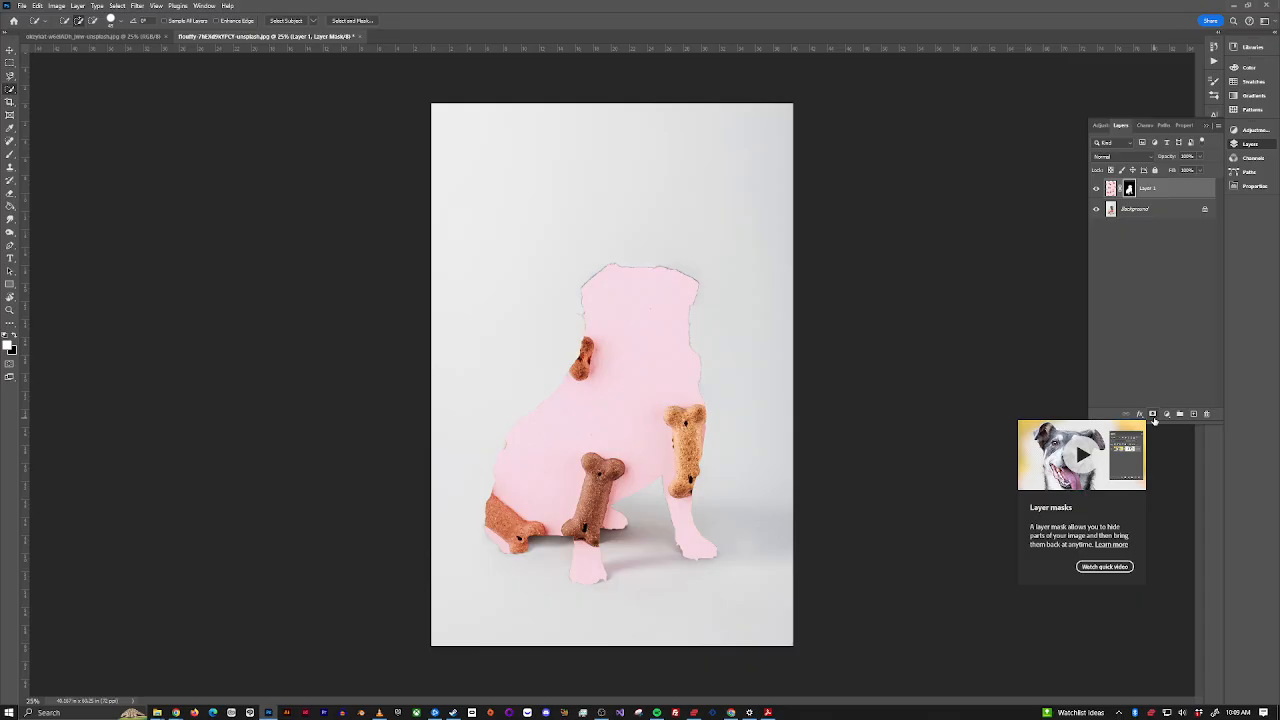
key("ctrl+z")
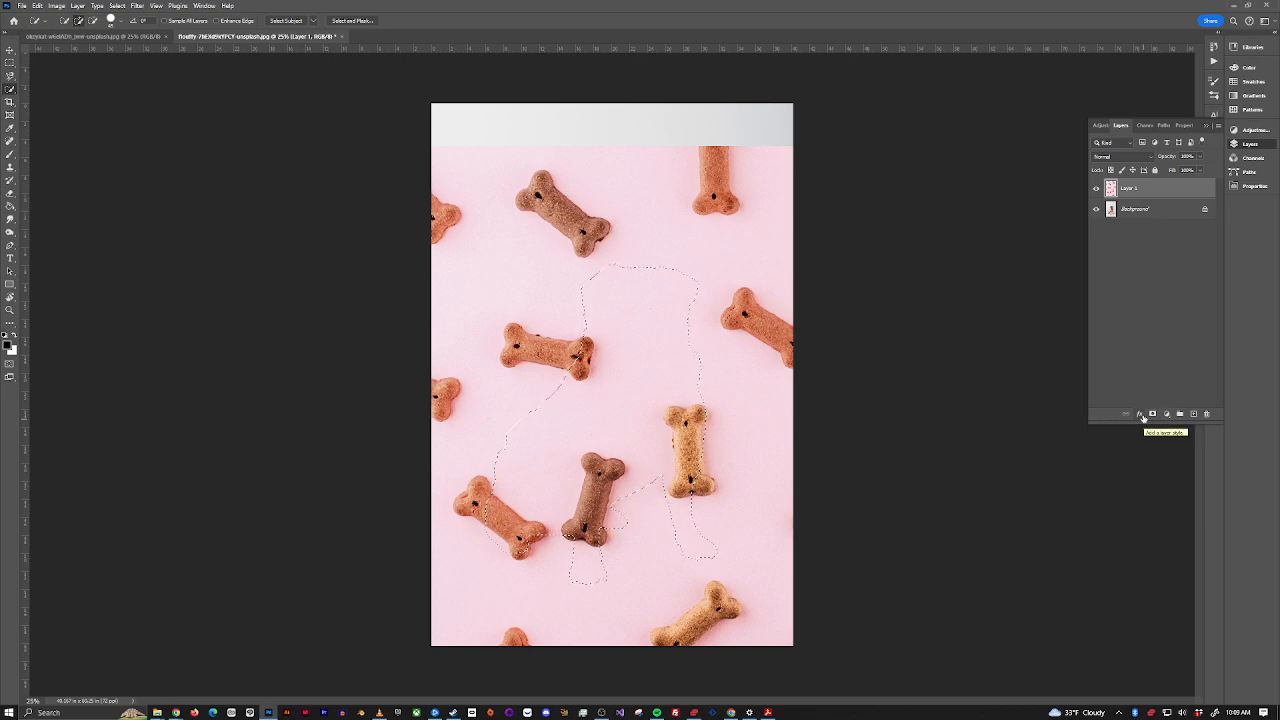
left_click(117, 5)
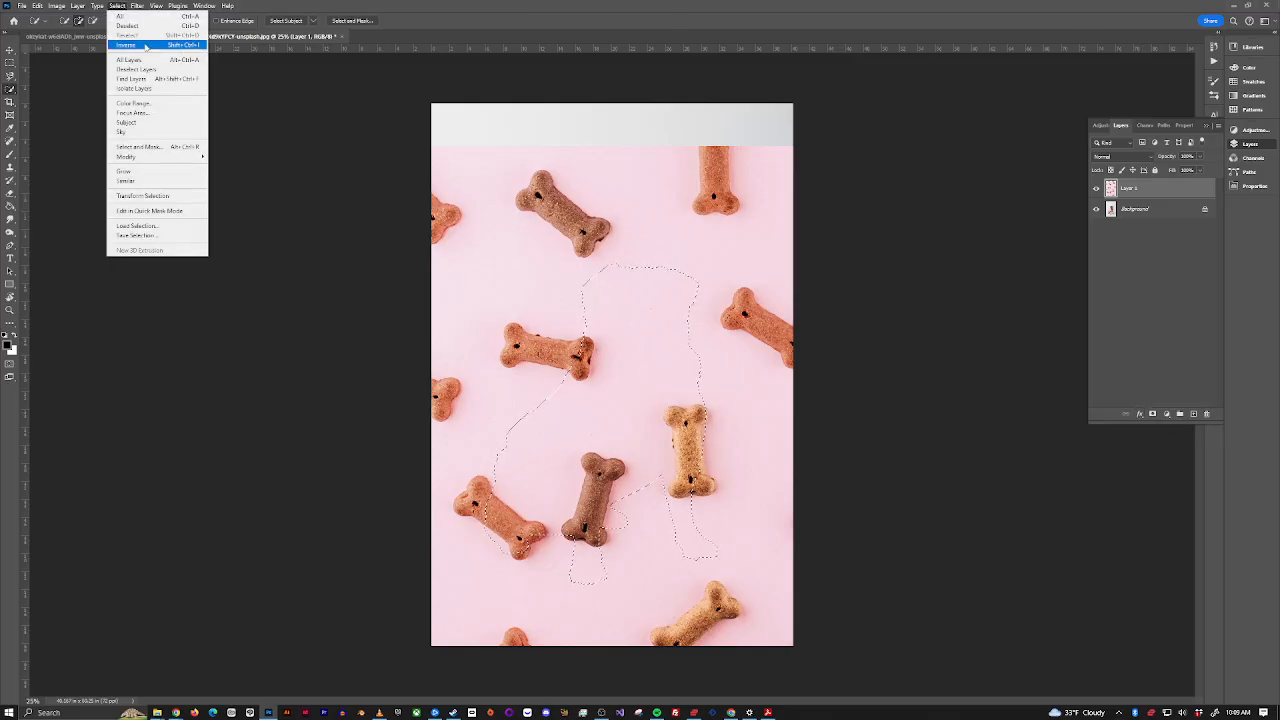
left_click(145, 46)
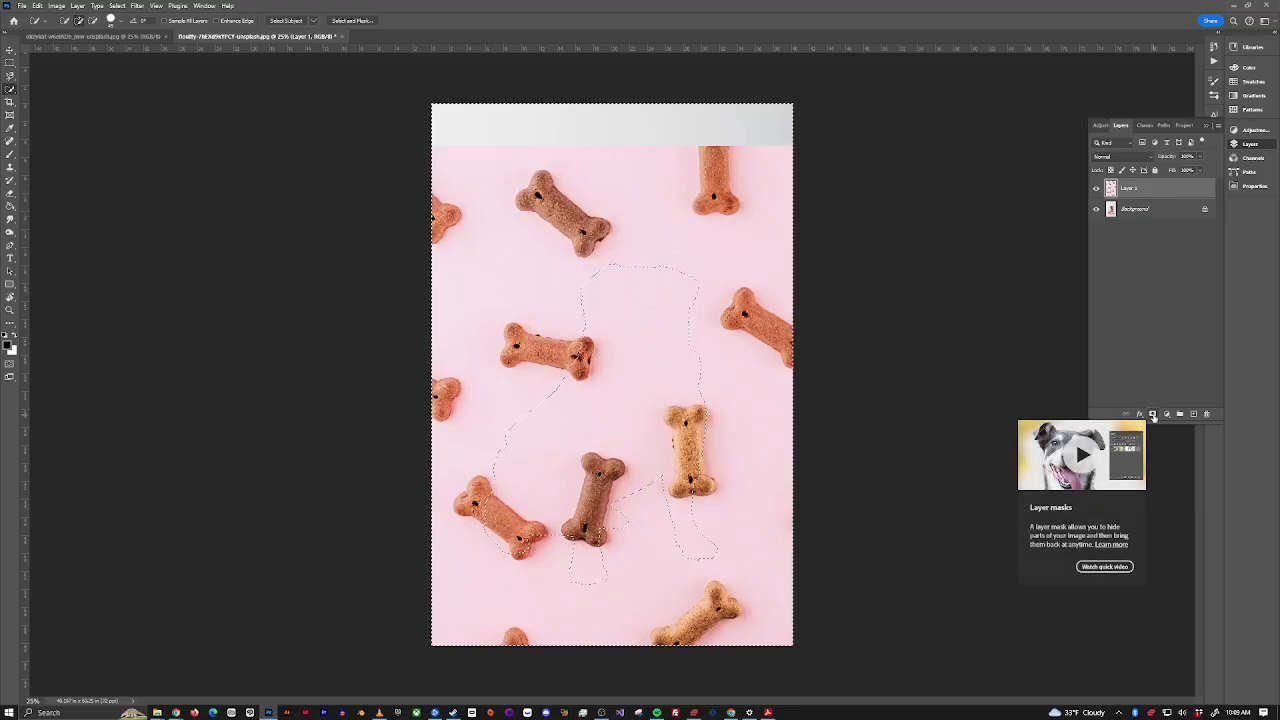
left_click(1153, 415)
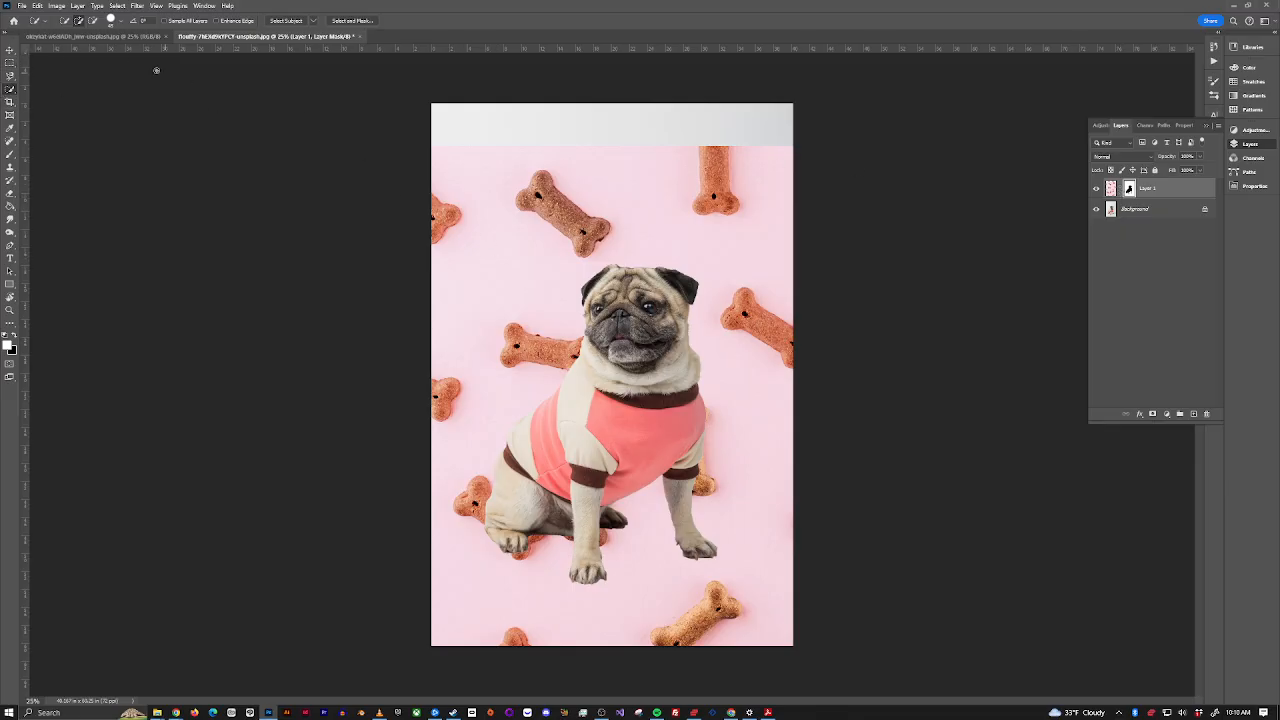
Step: Move the biscuit picture left and slightly up behind the pug with the Move tool, leaving its layer mask in place
left_click(11, 51)
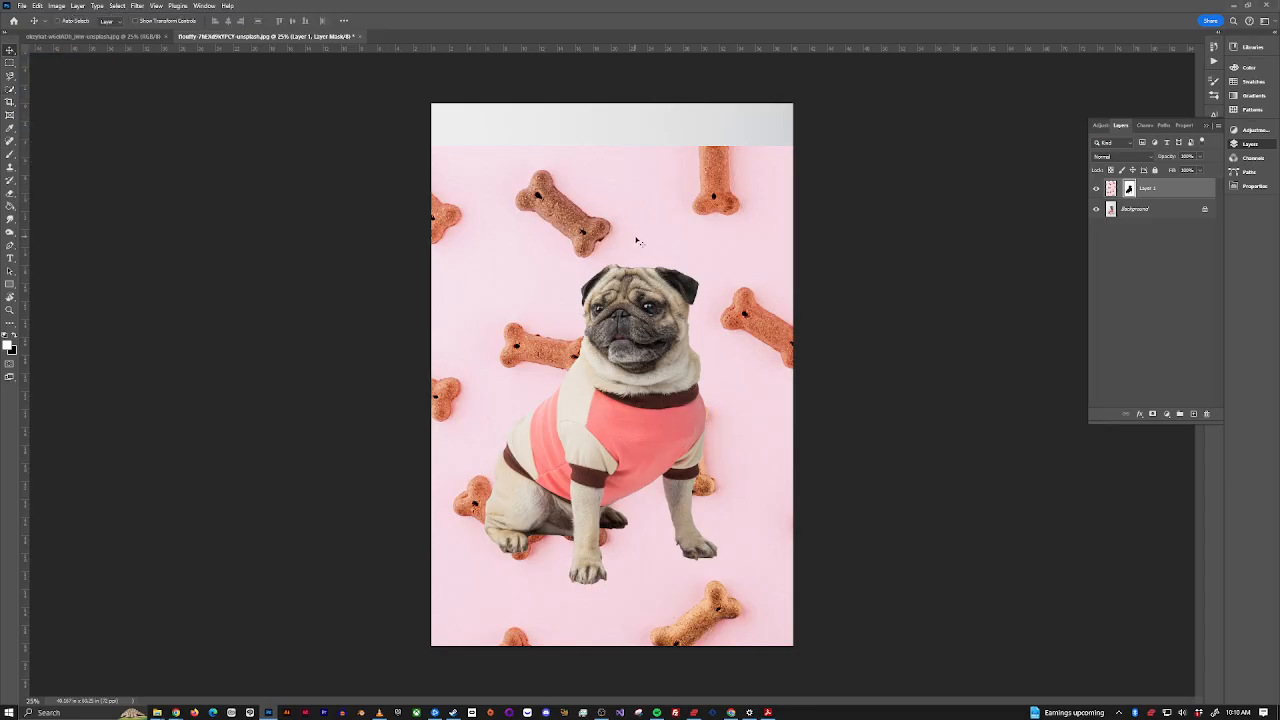
left_click_drag(645, 244, 636, 233)
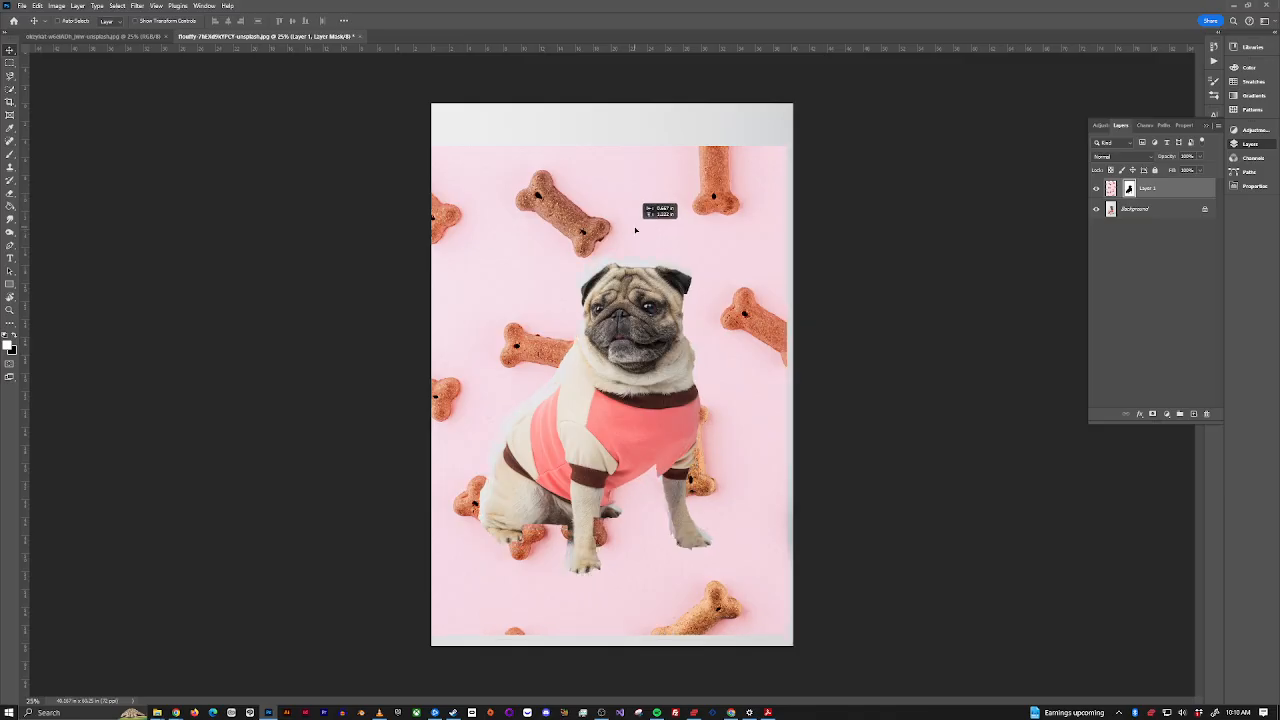
key("ctrl+z")
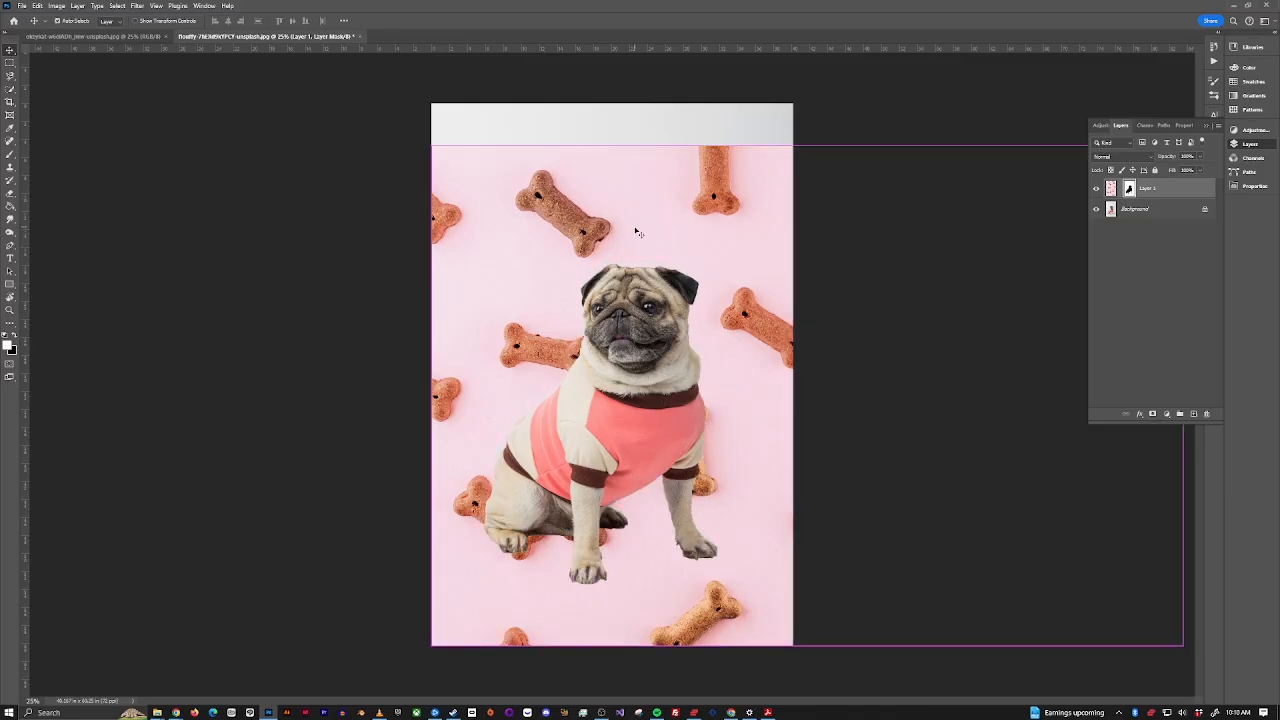
left_click(1110, 189)
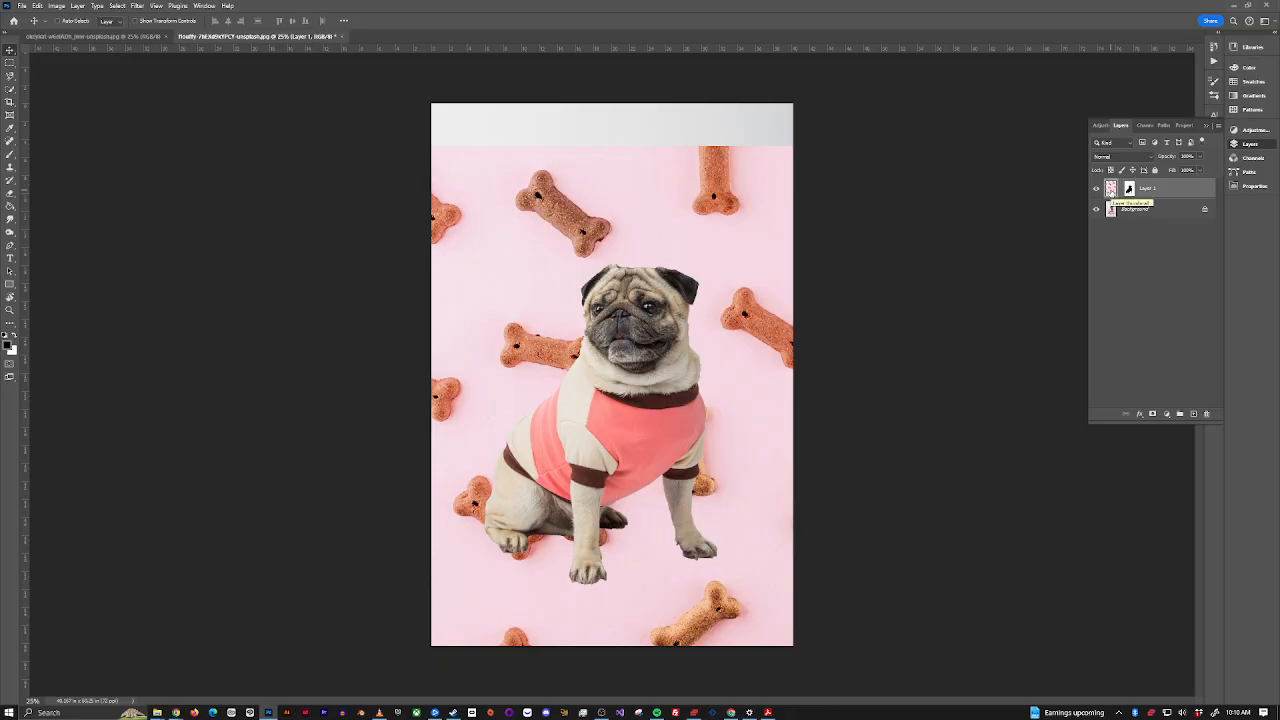
left_click_drag(651, 199, 458, 181)
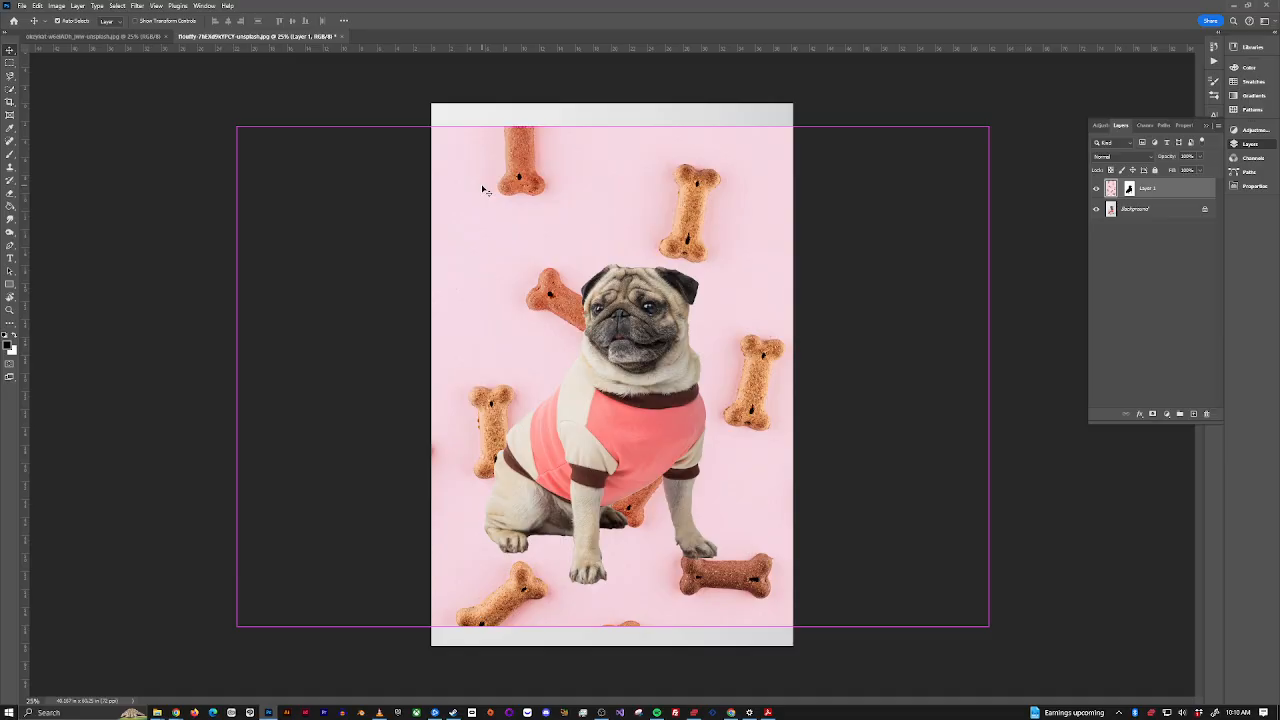
Step: Enlarge and position the biscuit image so it covers the full canvas, and set its layer's blending mode to Multiply
key("ctrl+t")
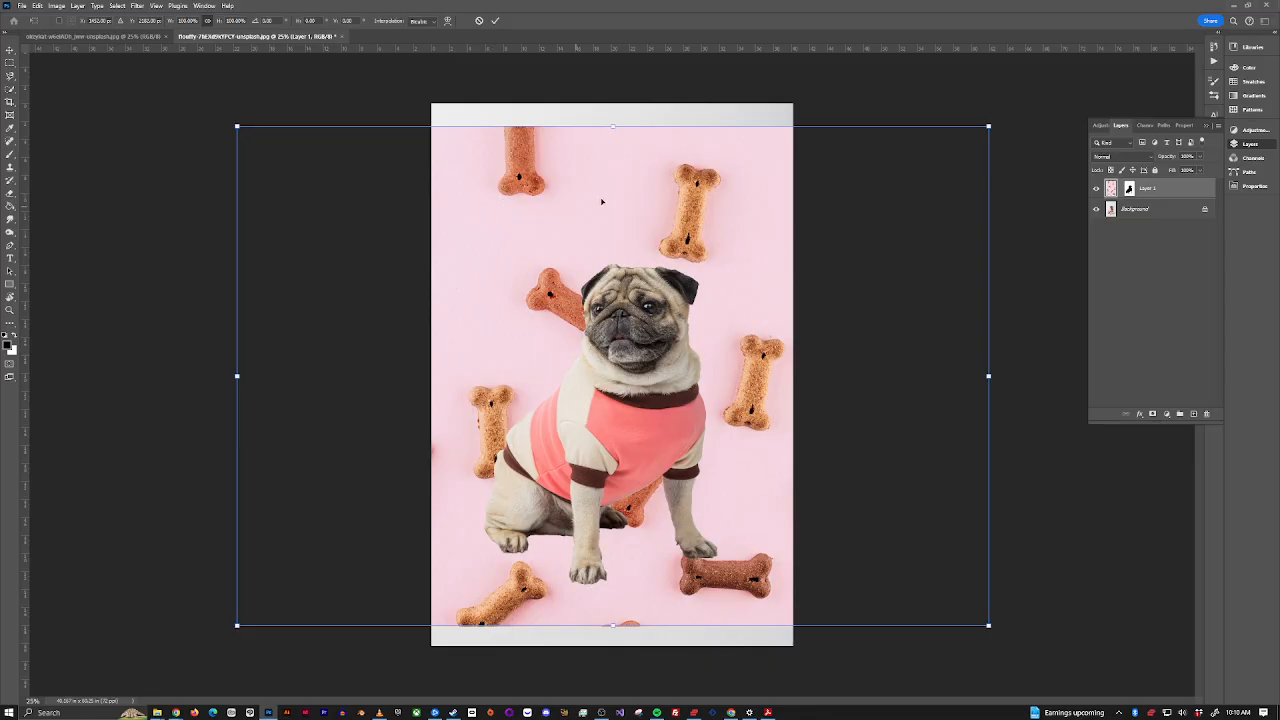
left_click_drag(615, 127, 615, 103)
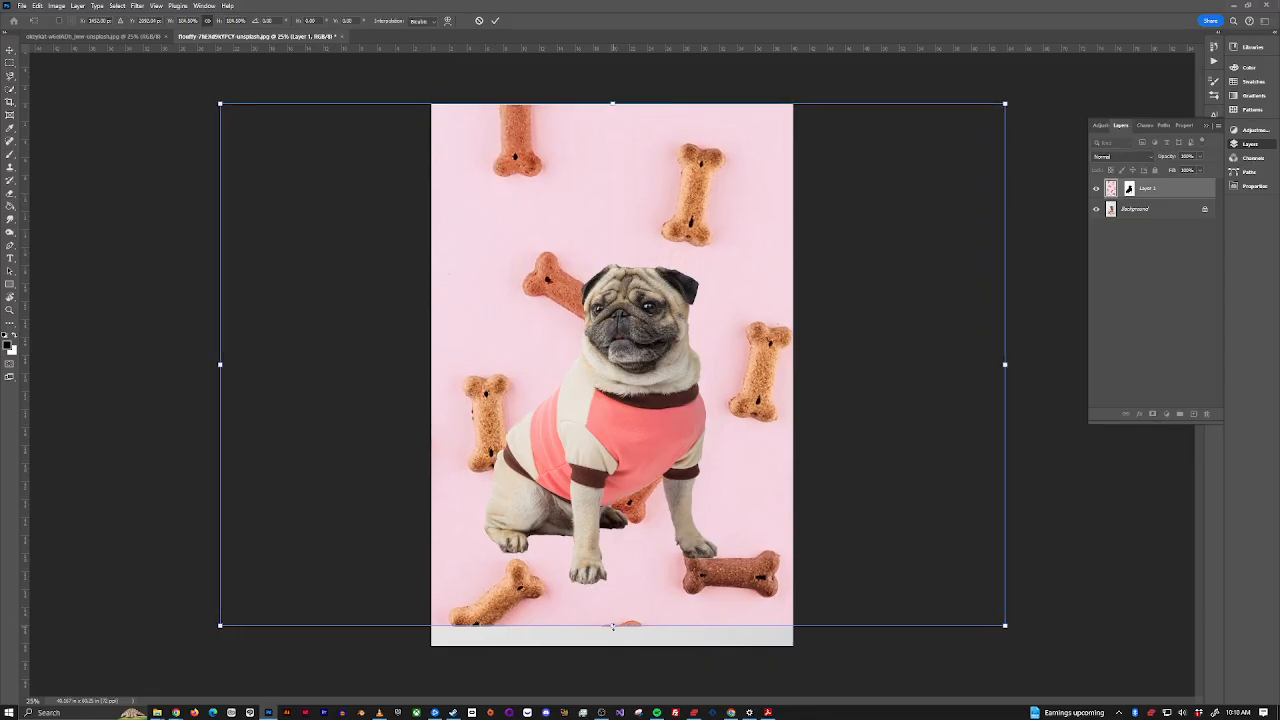
left_click_drag(613, 627, 621, 649)
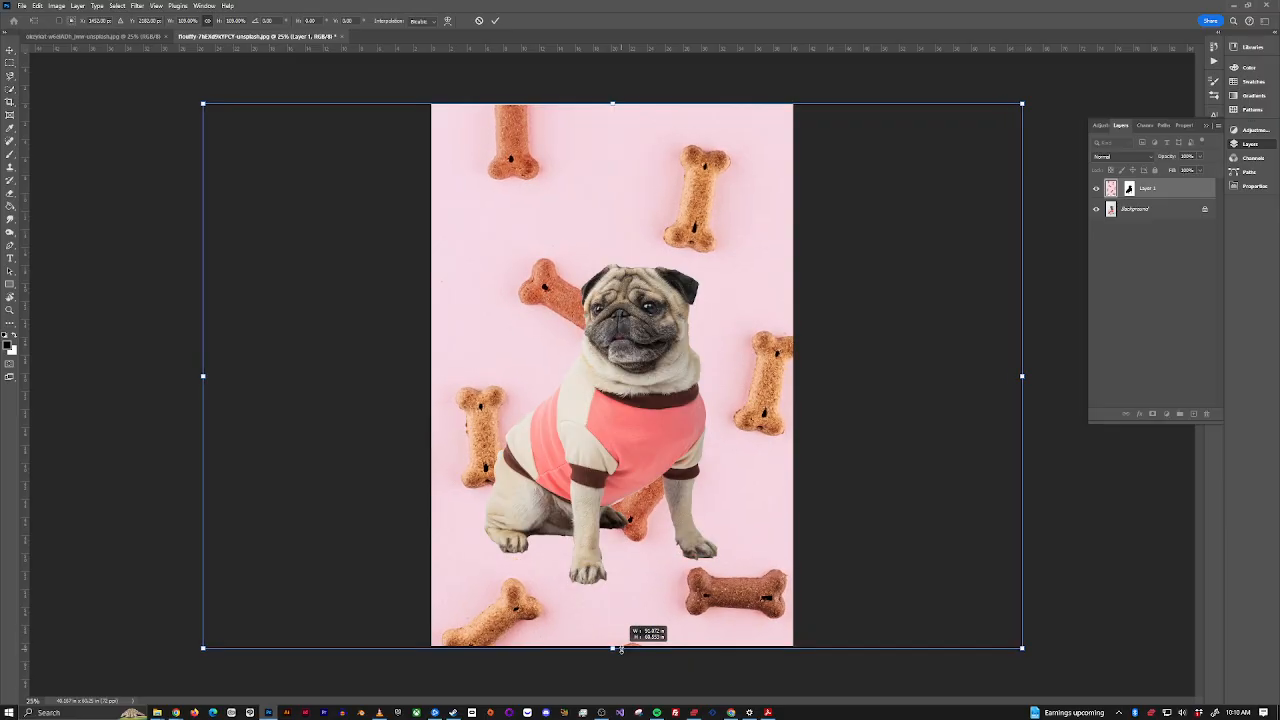
left_click_drag(615, 103, 616, 99)
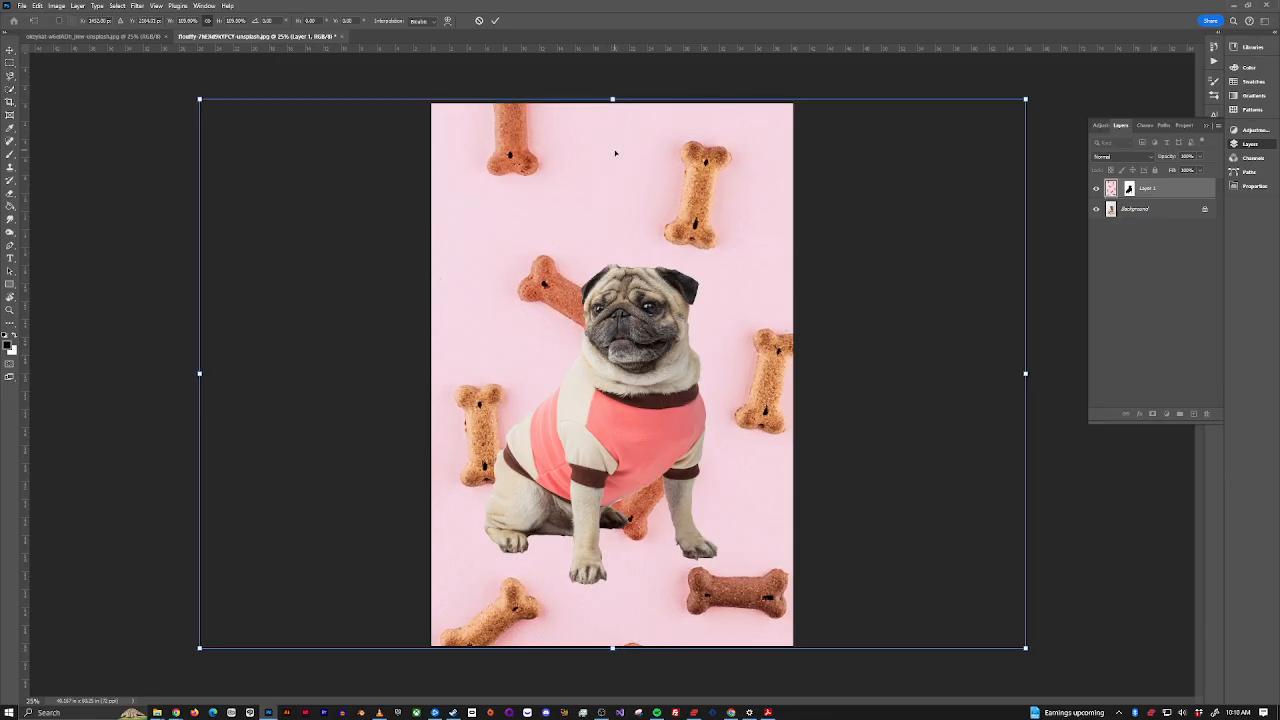
left_click_drag(615, 153, 624, 153)
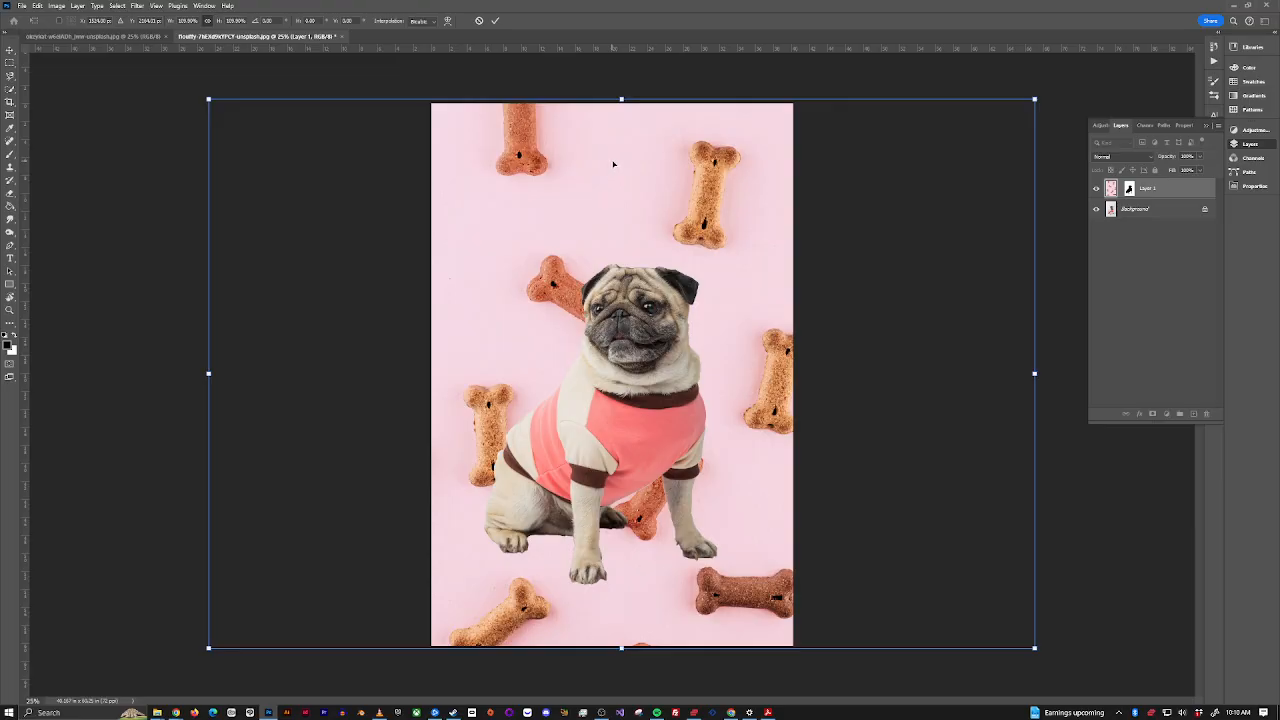
left_click(495, 21)
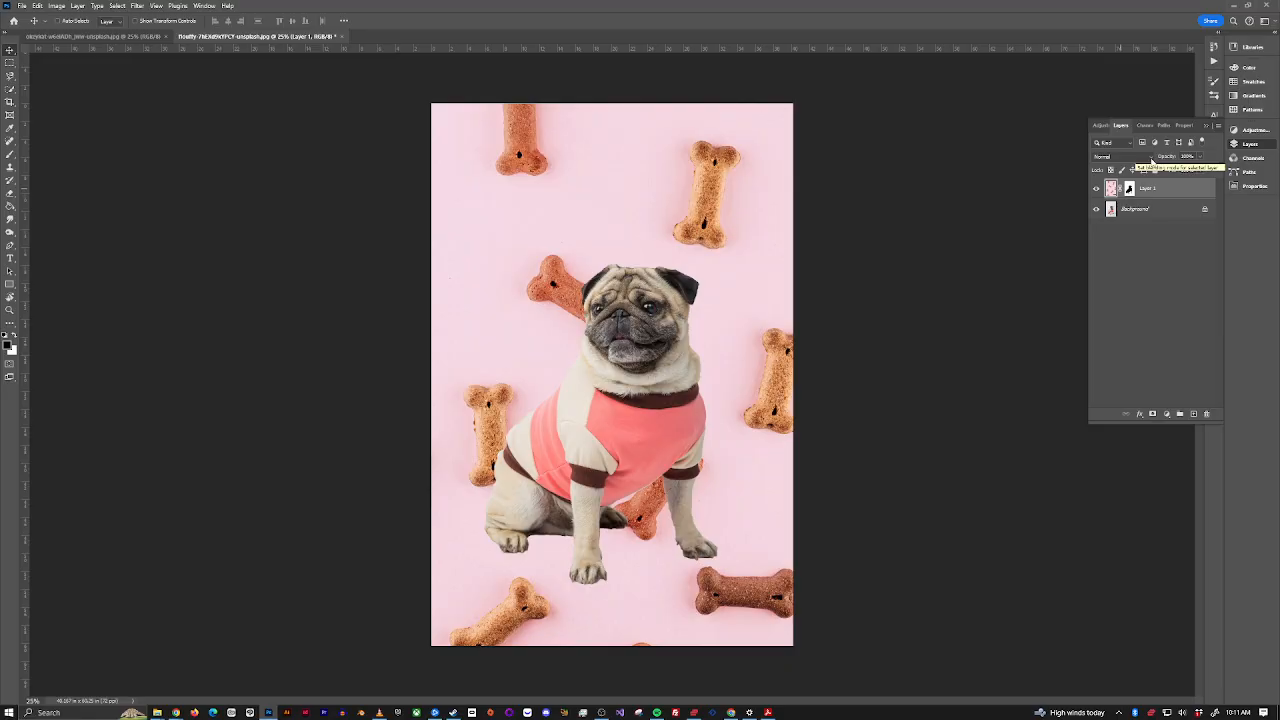
left_click(1151, 158)
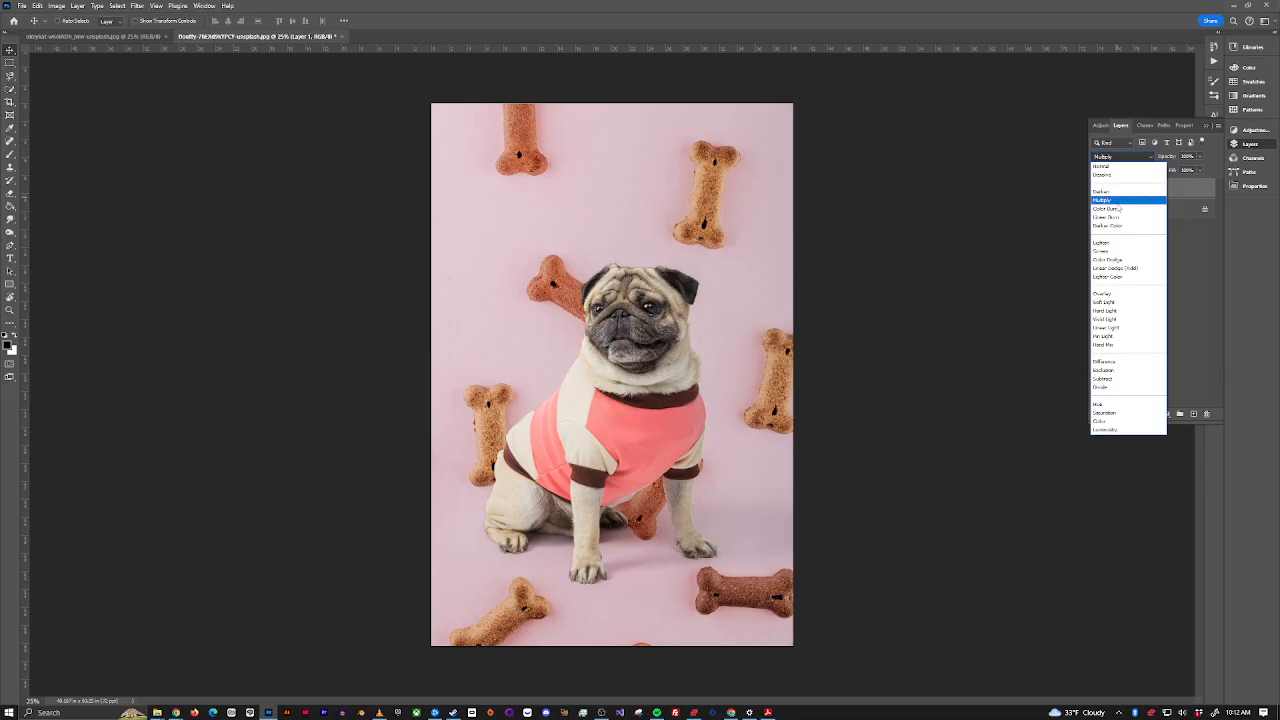
left_click(1117, 202)
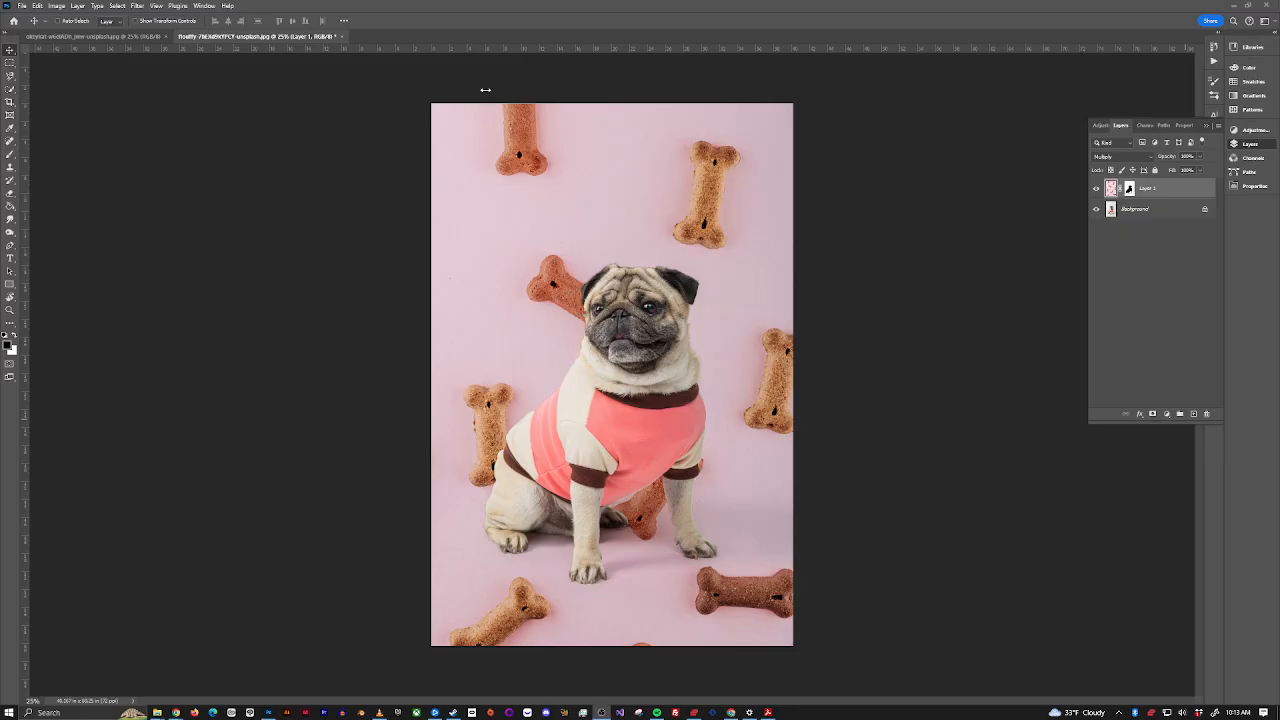
Step: Save the composite as a Creative Cloud document named dog-background and dismiss the saving notice
left_click(22, 6)
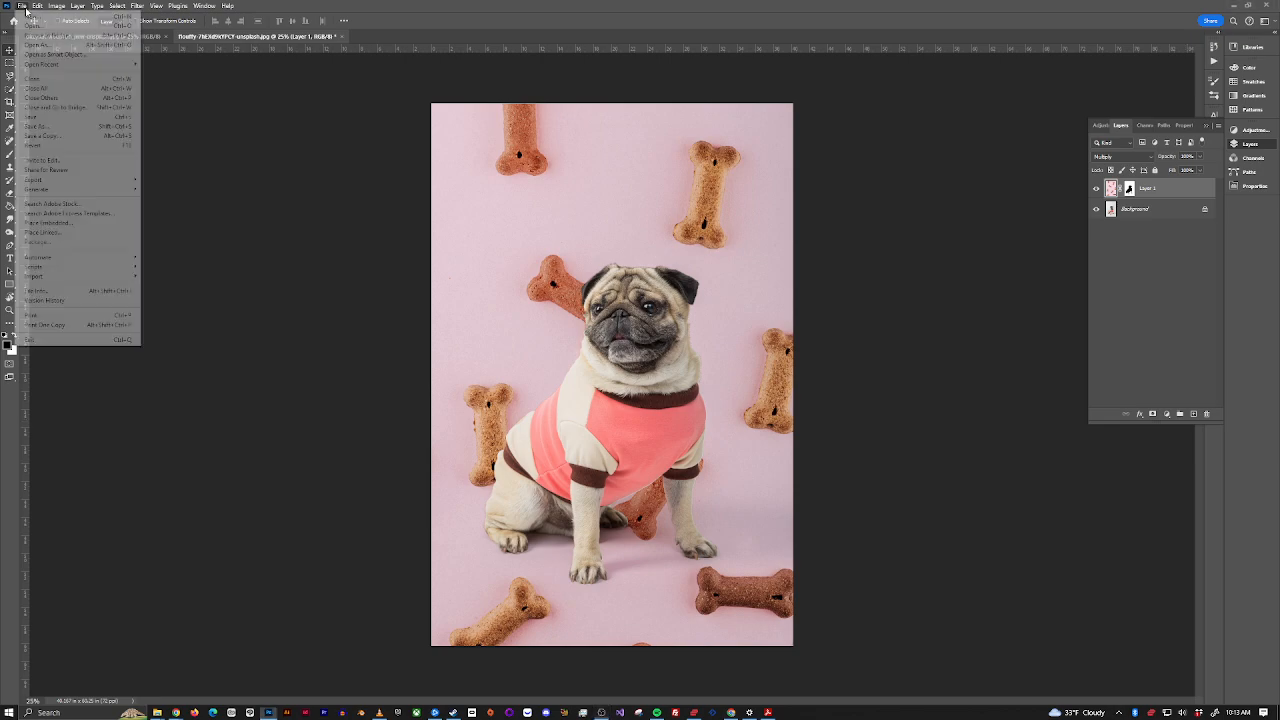
left_click(47, 126)
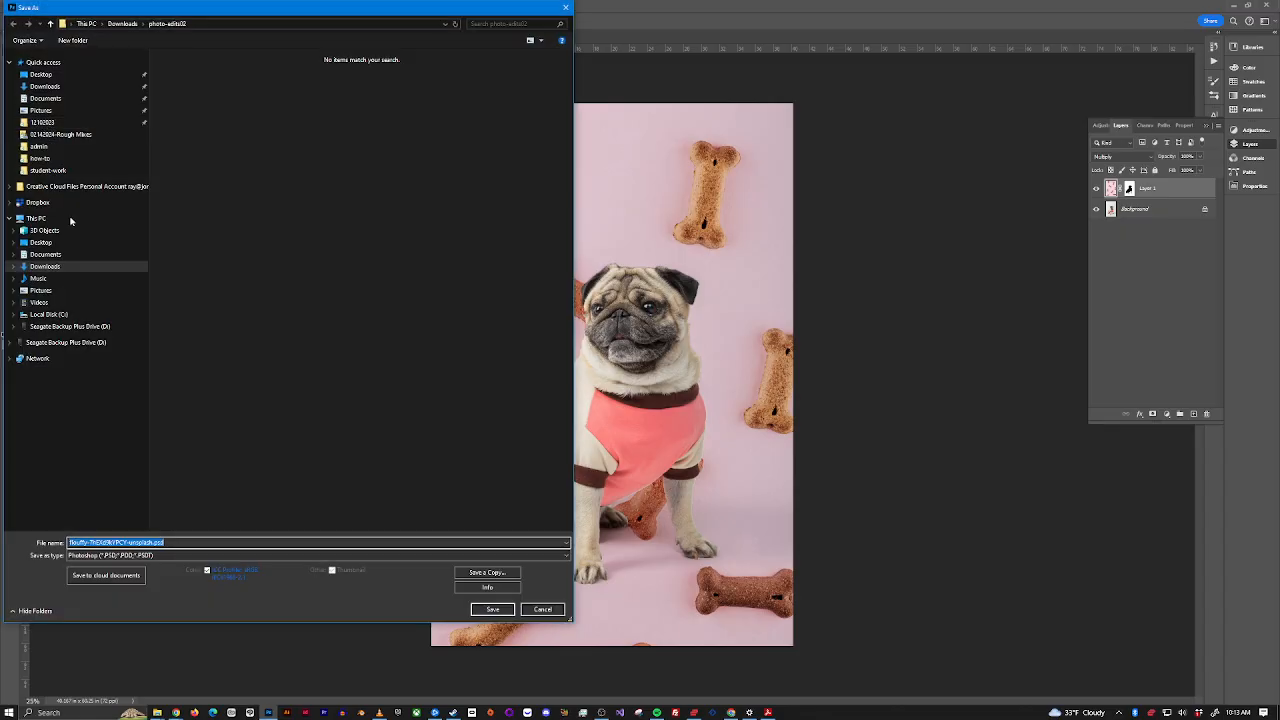
left_click(136, 580)
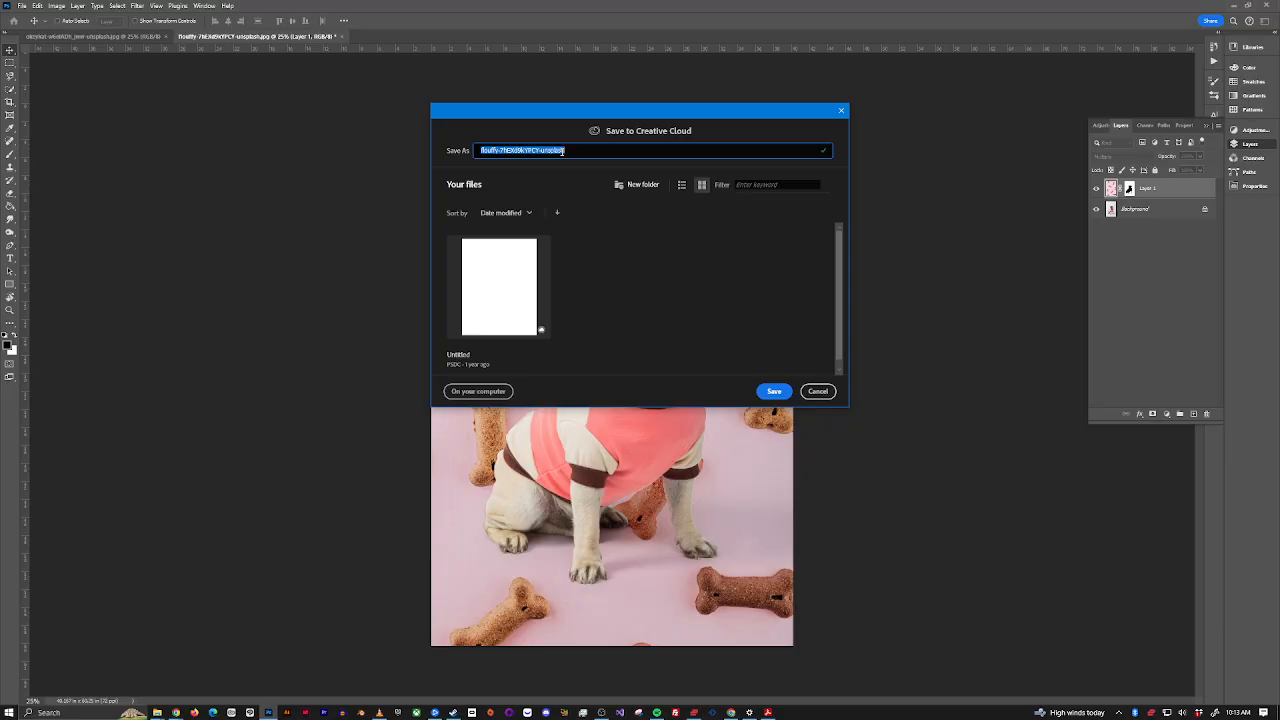
type("dog-background")
left_click(774, 391)
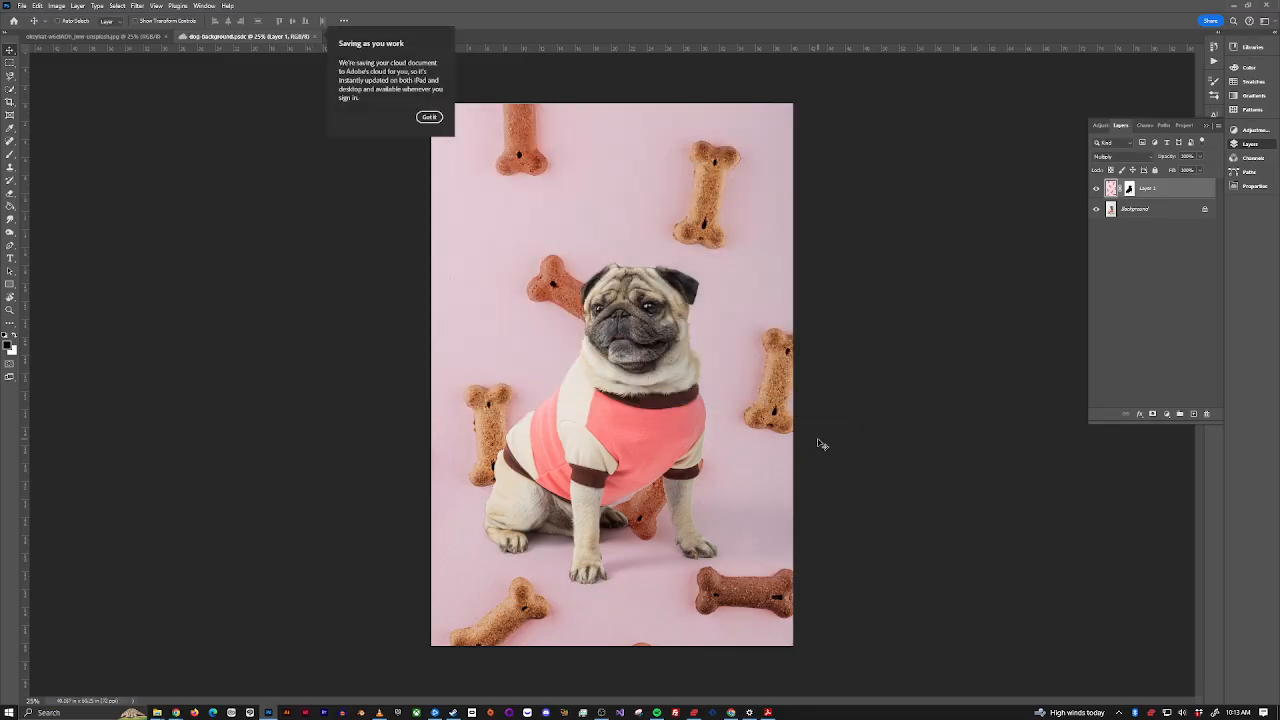
left_click(430, 118)
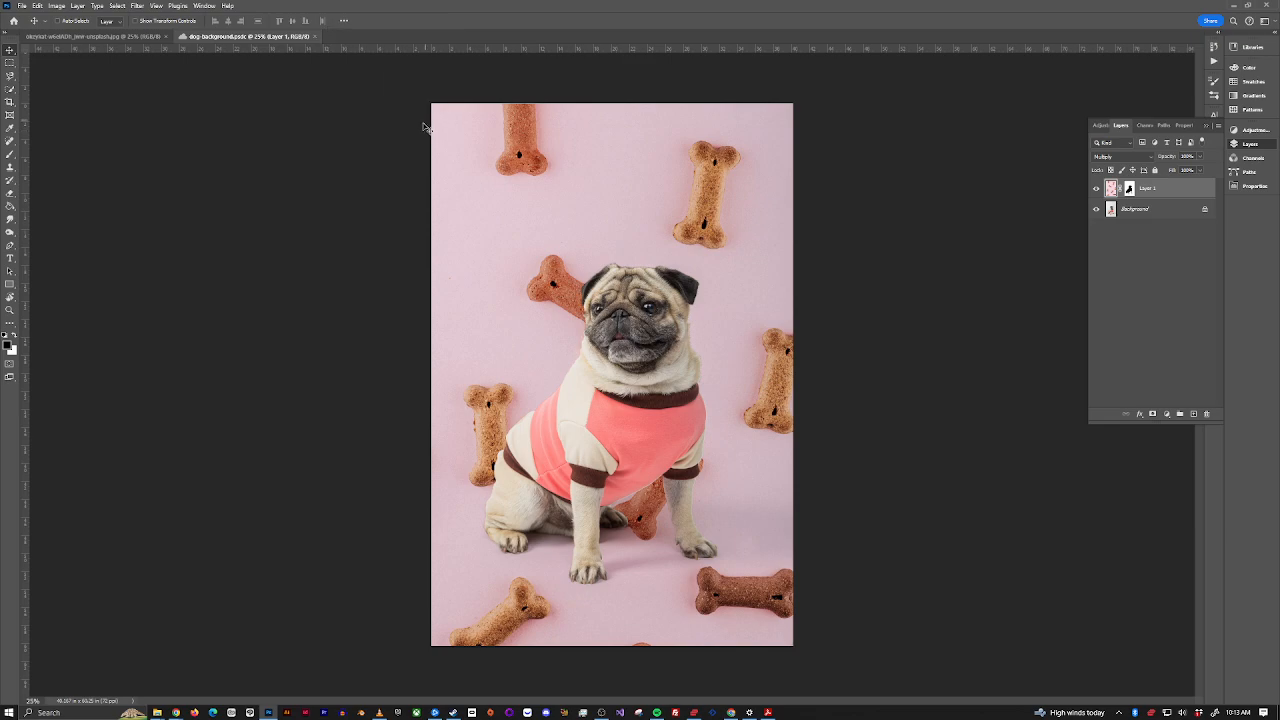
Step: Save the composite on the computer as dog-background.psd in the how-to folder, with Maximize Compatibility enabled
left_click(21, 7)
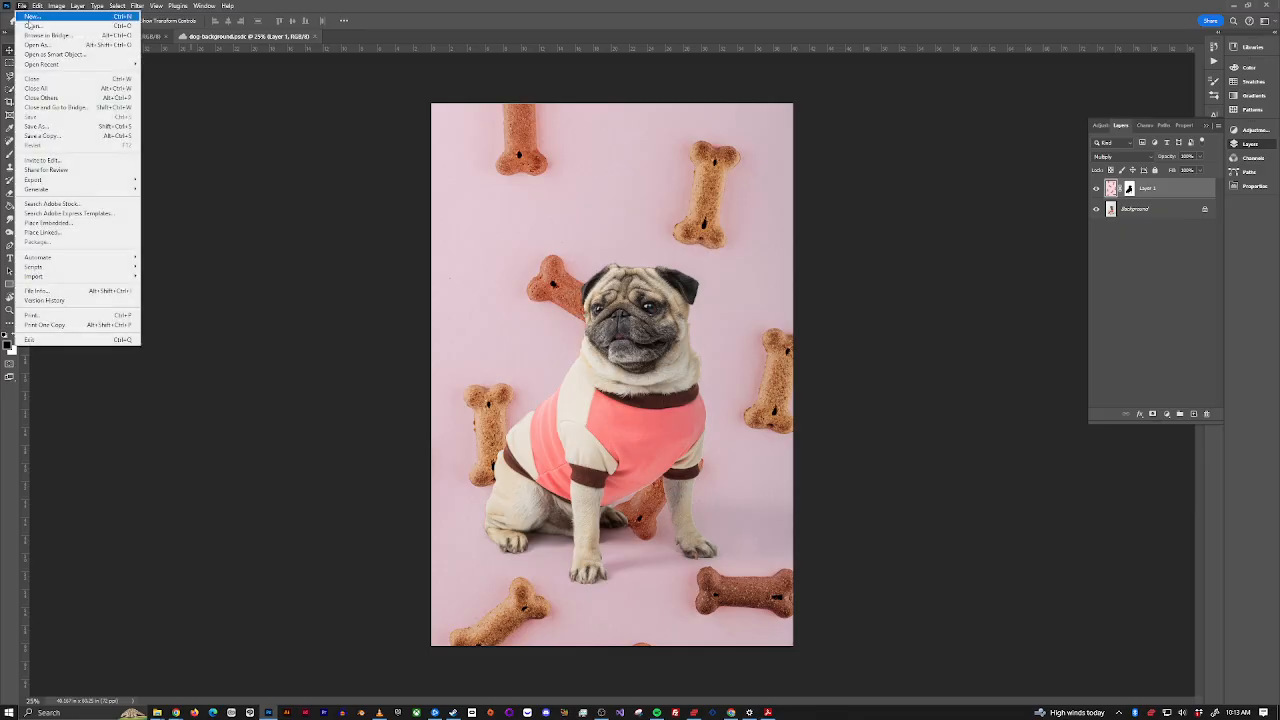
left_click(47, 128)
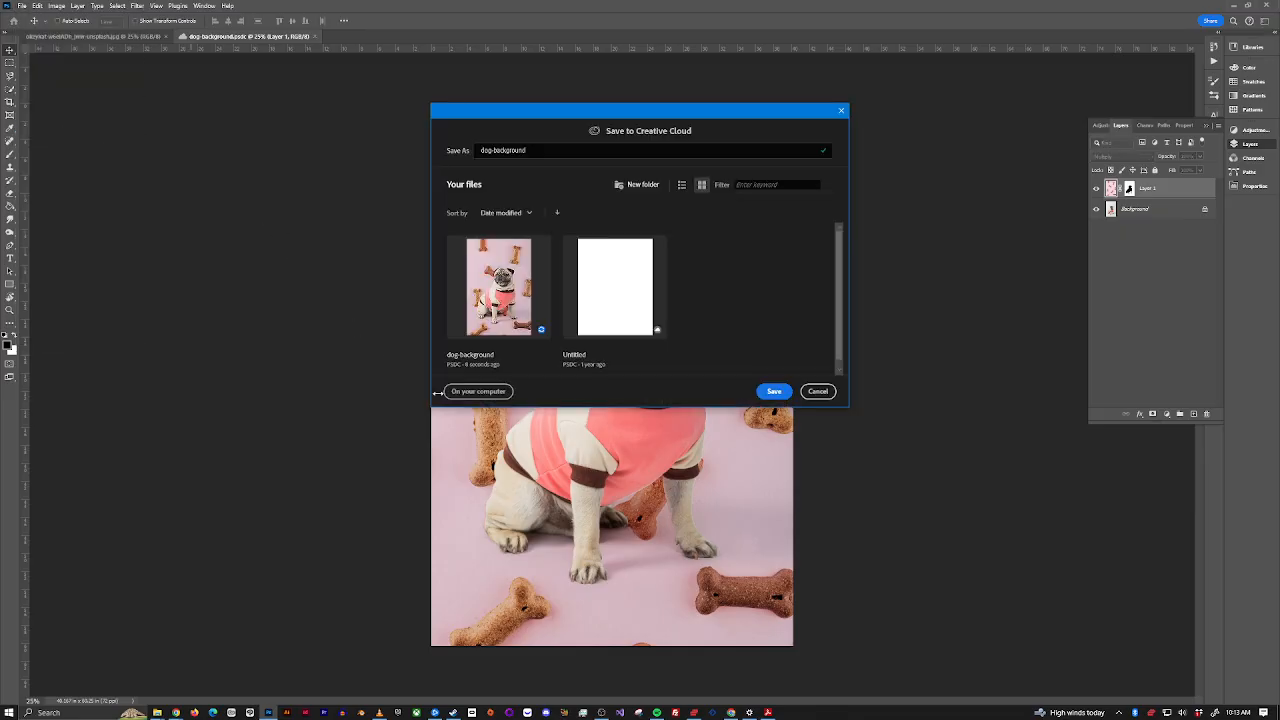
left_click(478, 392)
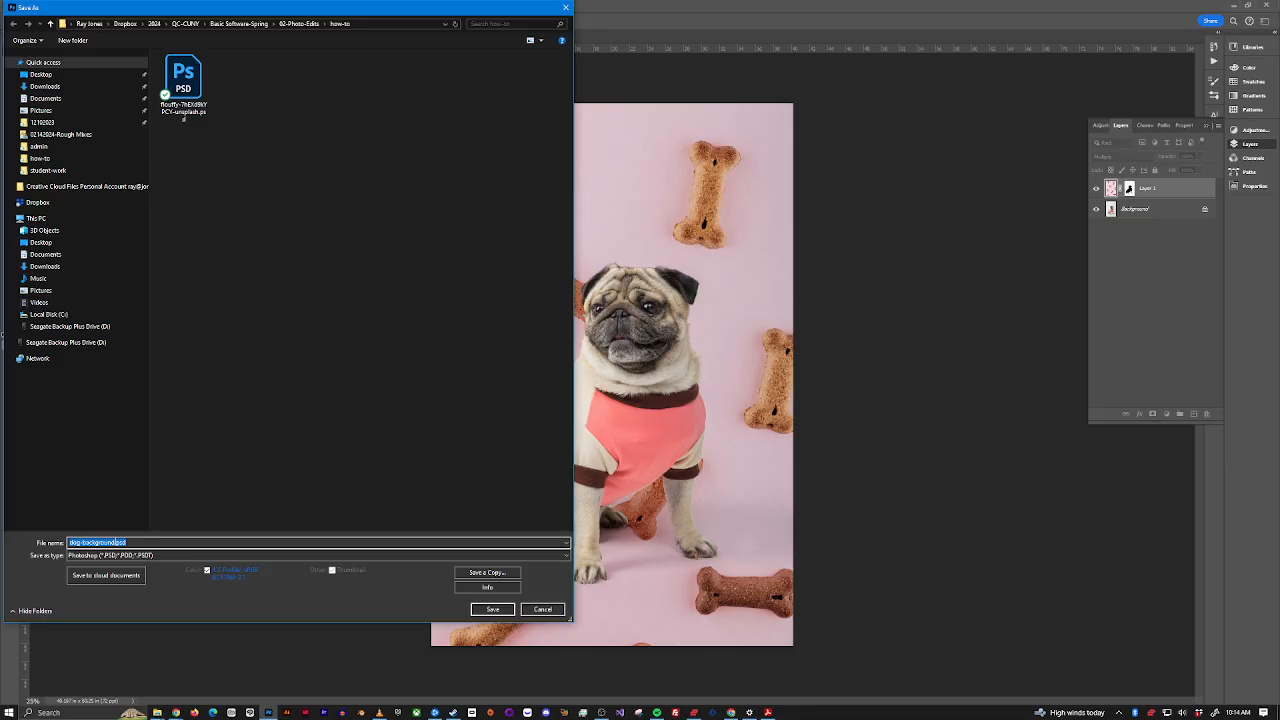
left_click(128, 542)
key("BackSpace")
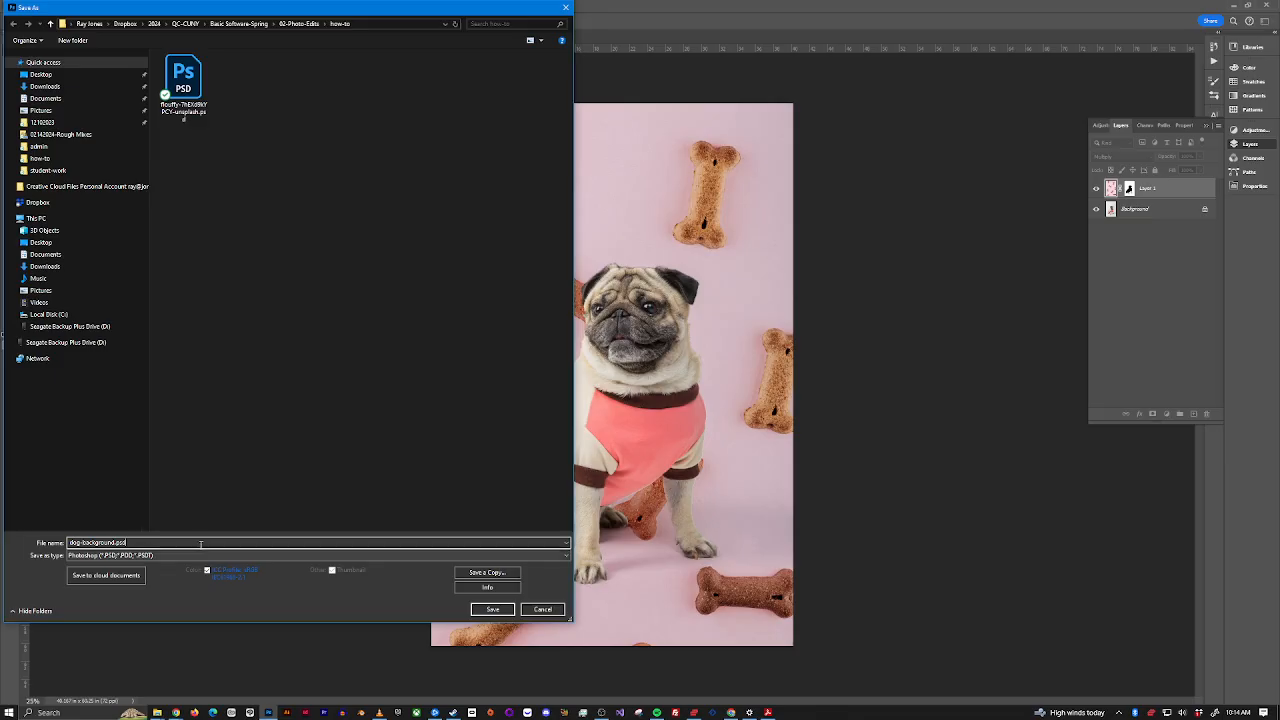
left_click(489, 610)
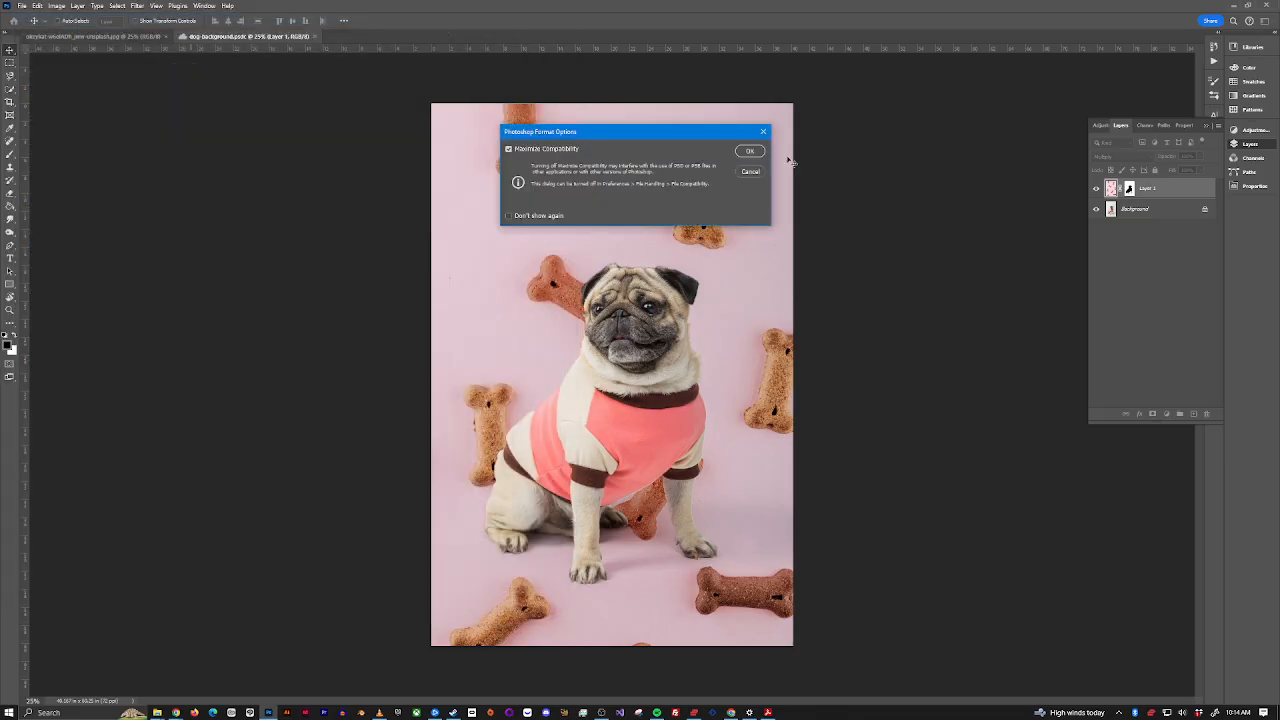
left_click(750, 153)
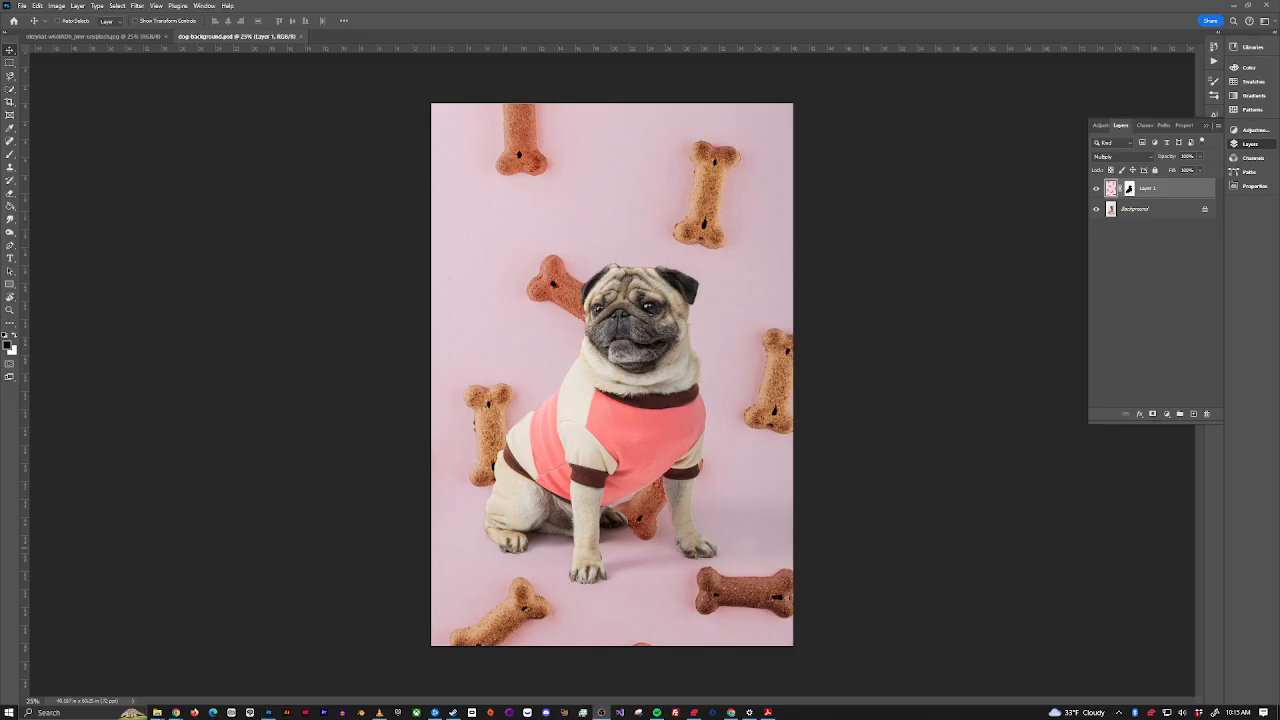
Step: Close the dog-background document and the dog-biscuit image
left_click(301, 36)
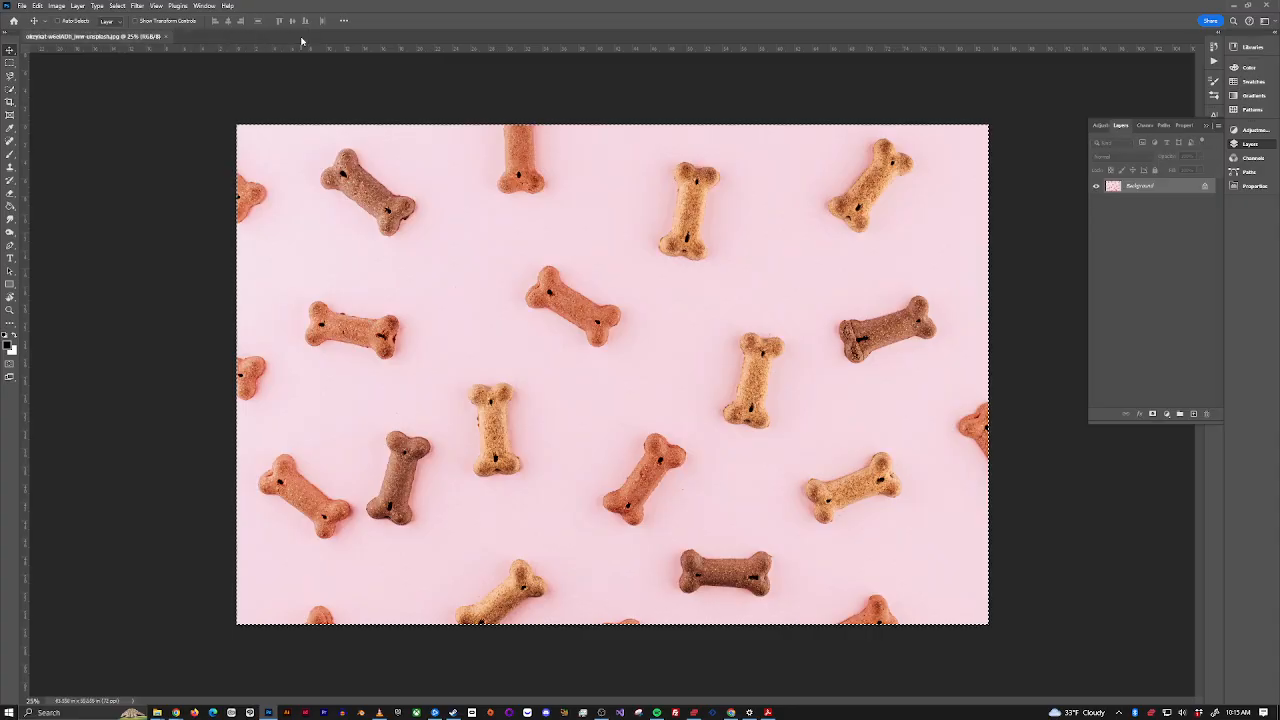
left_click(166, 36)
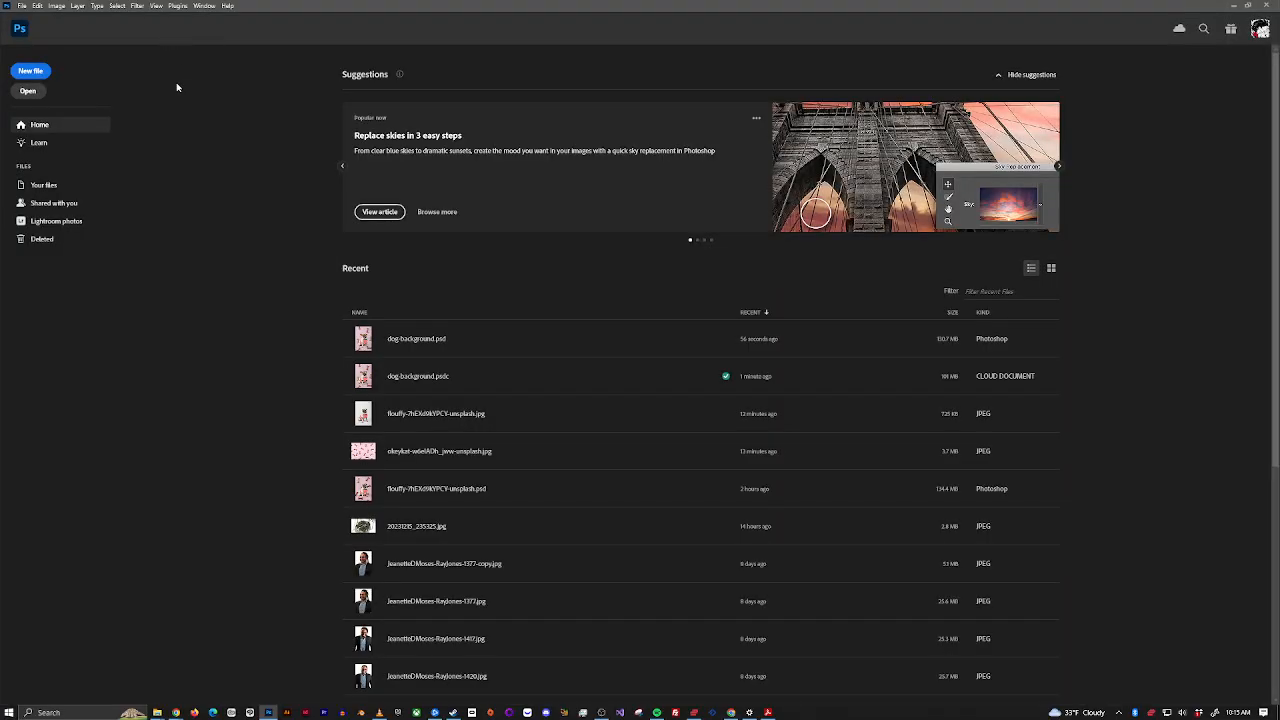
Step: Switch to the photo-edits02 Dropbox folder in Chrome and download the aerial beach photo
mouse_move(175, 714)
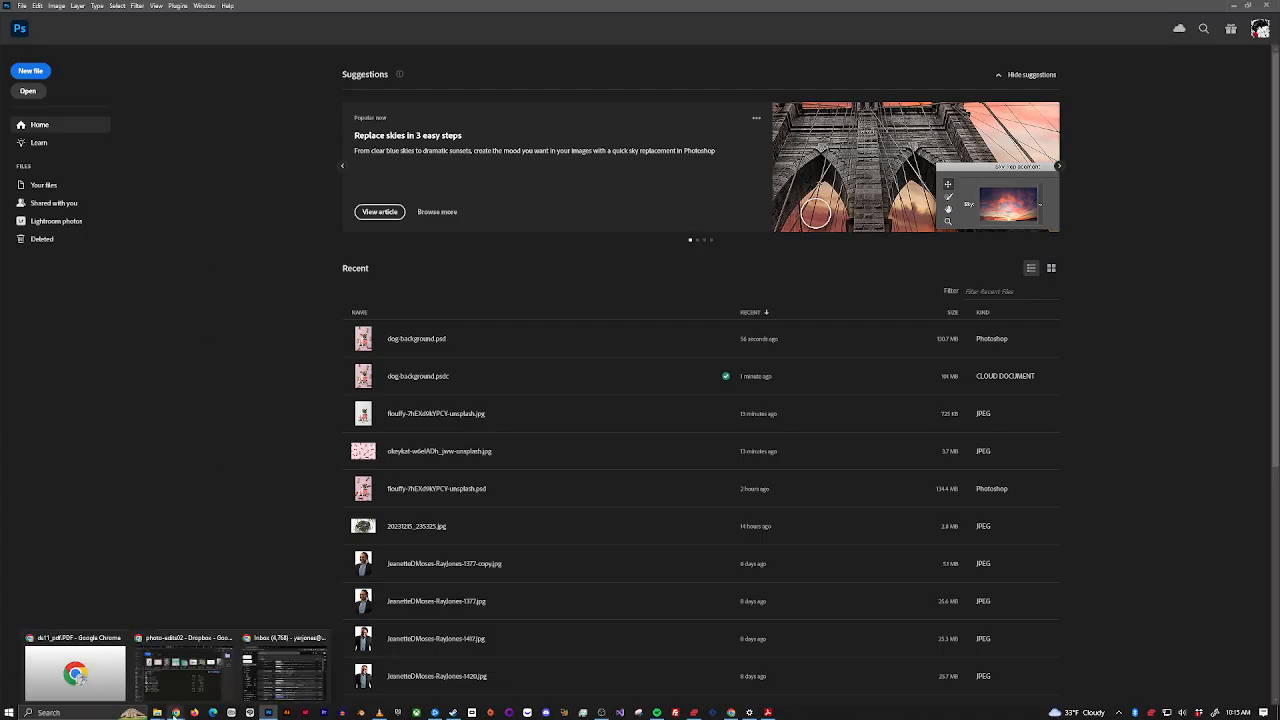
left_click(180, 690)
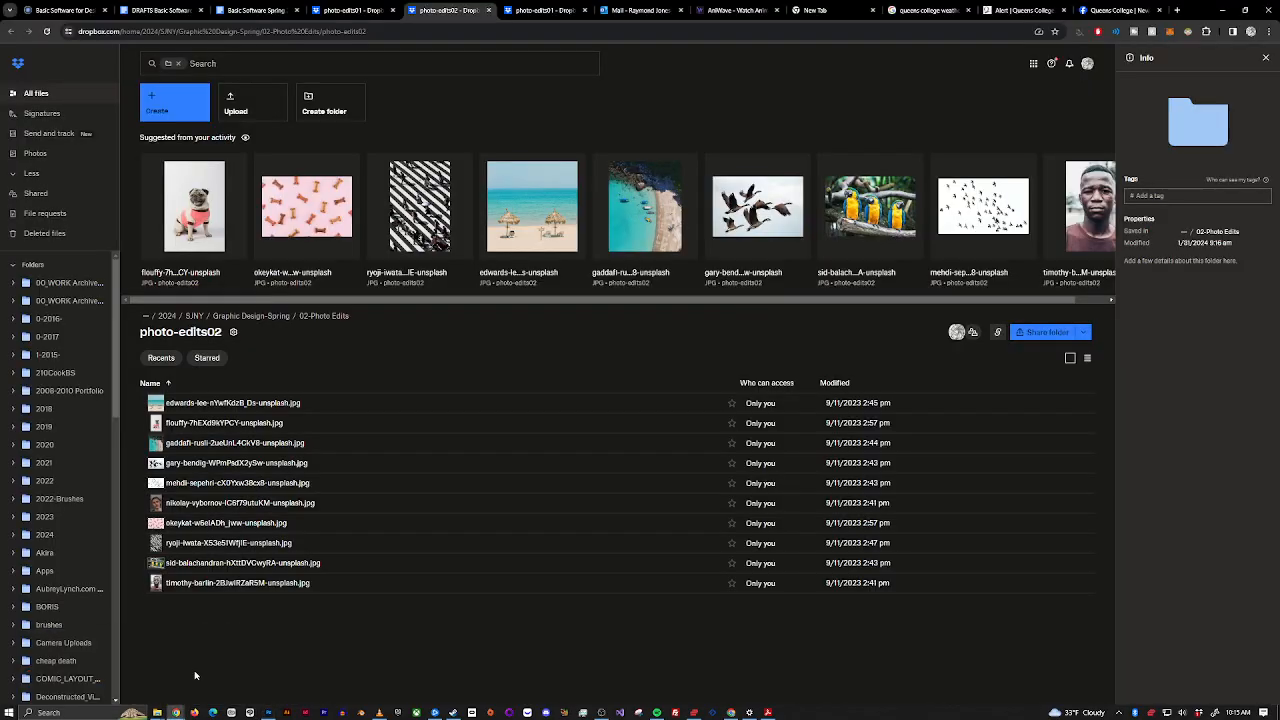
mouse_move(688, 216)
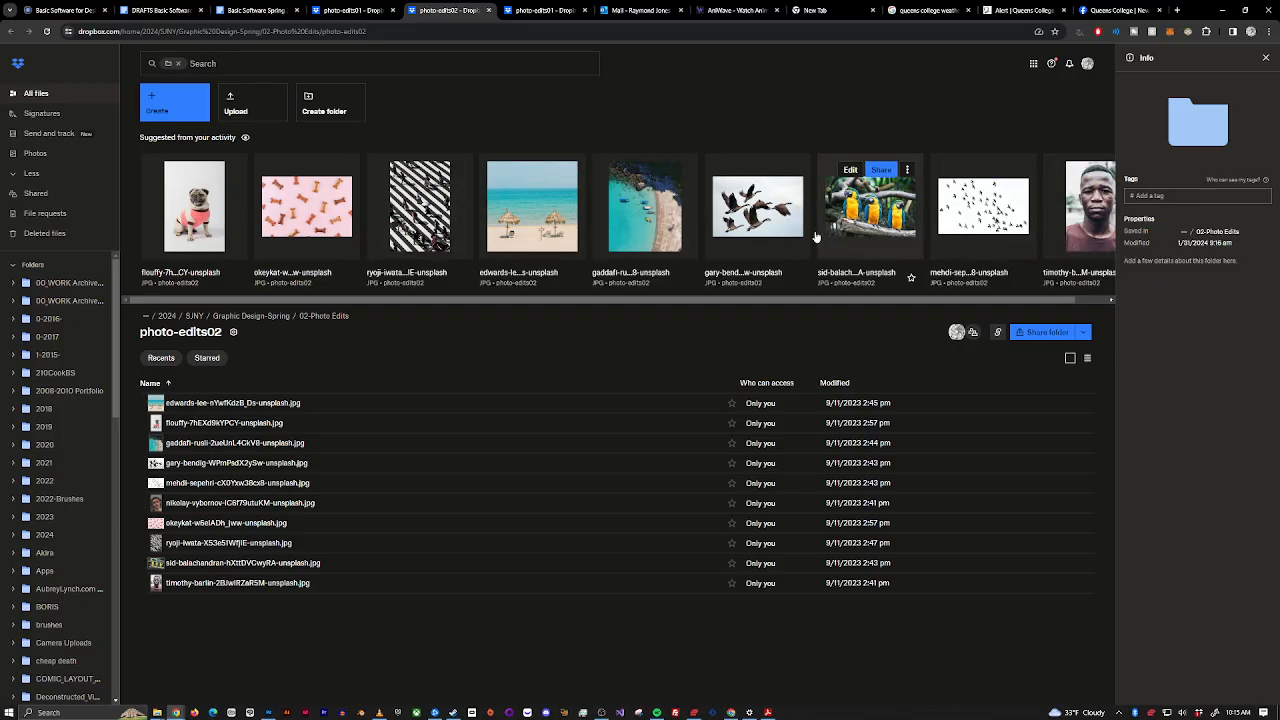
mouse_move(616, 236)
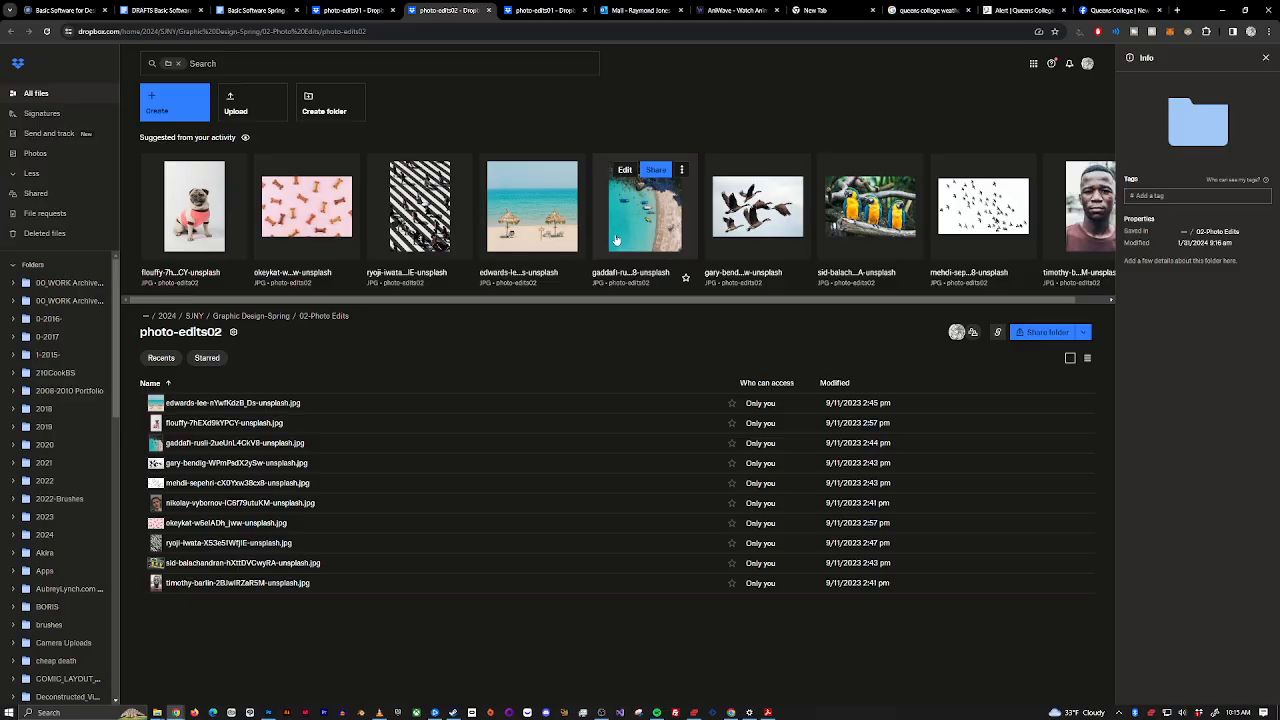
left_click(682, 171)
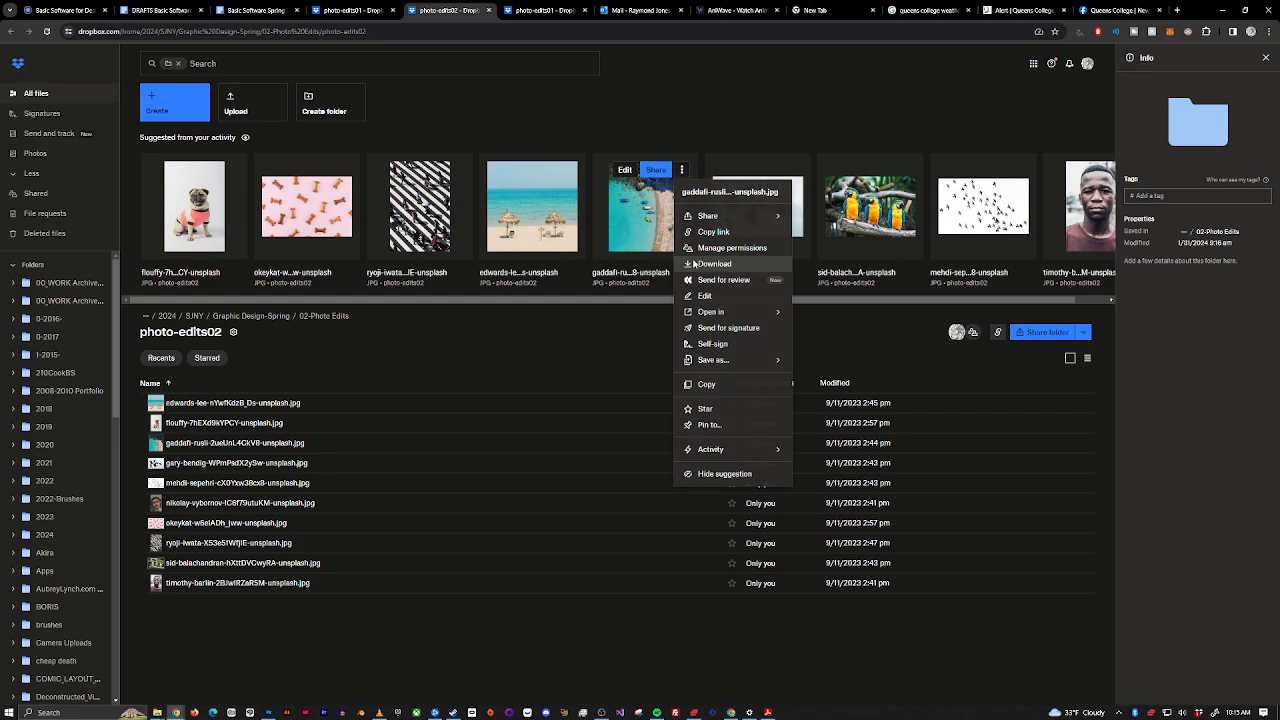
left_click(695, 264)
Step: Download the flying geese photo from the photo-edits02 folder and switch back to Photoshop
mouse_move(797, 177)
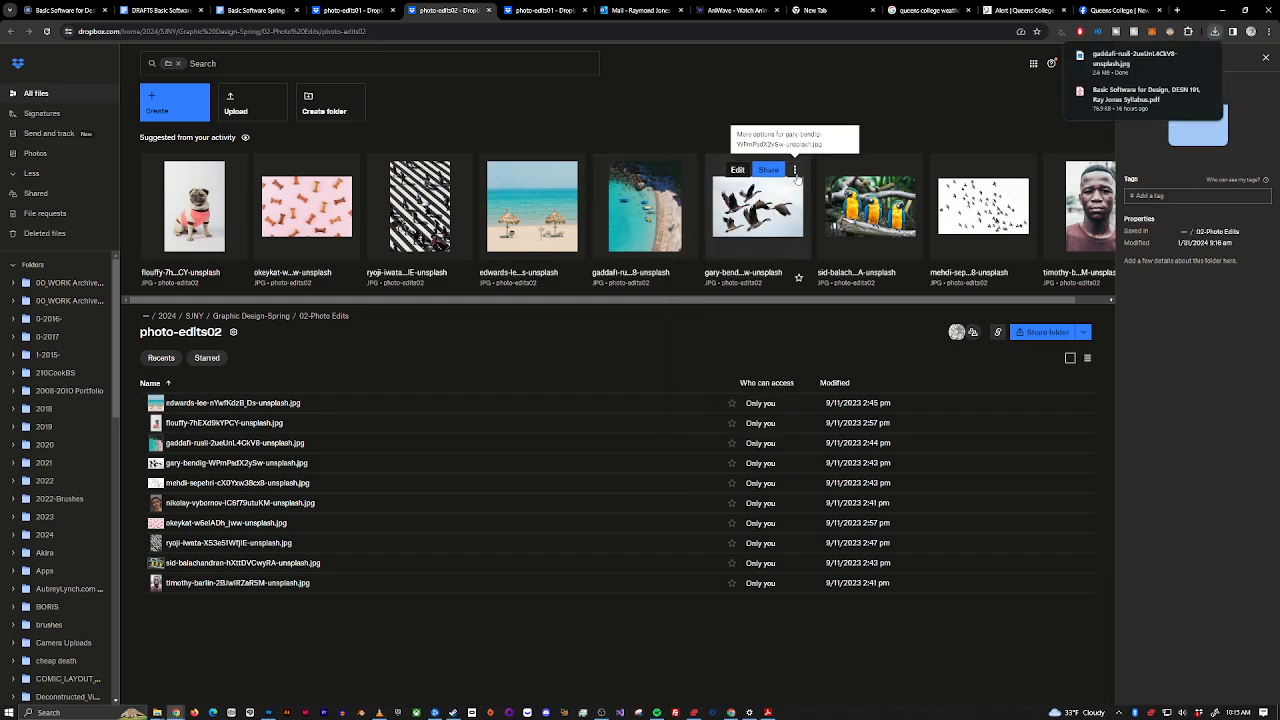
left_click(796, 172)
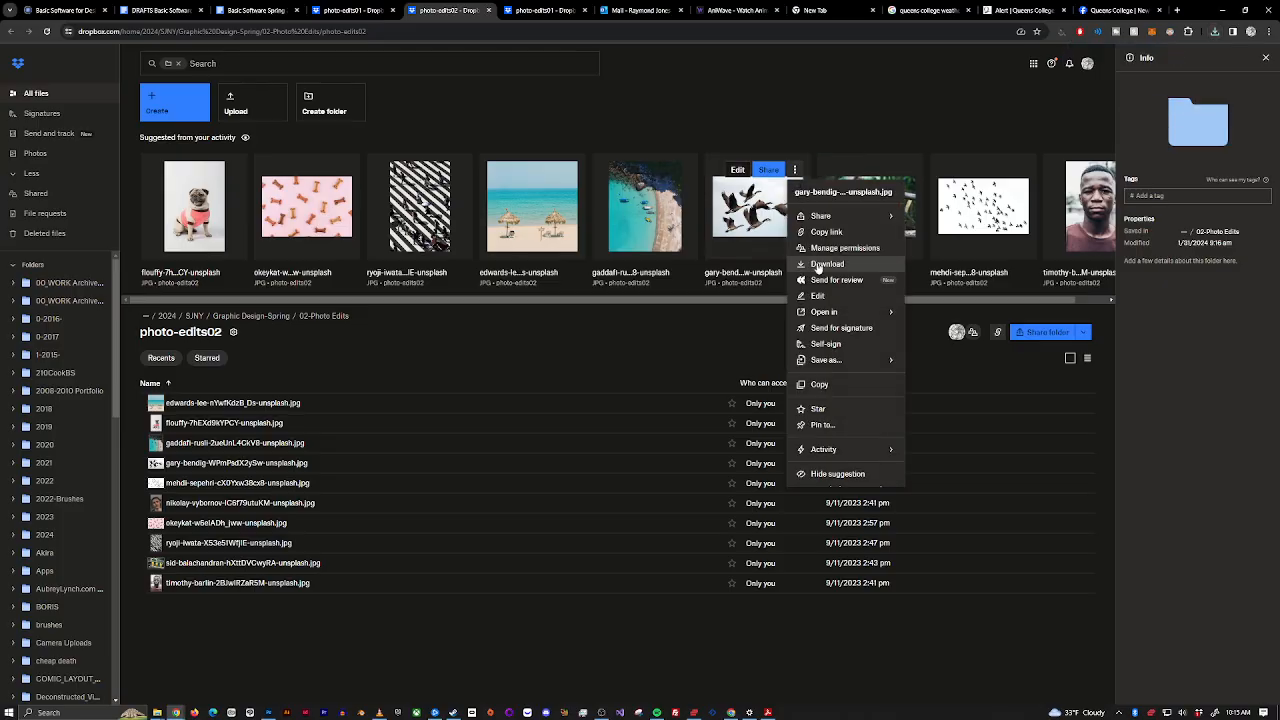
left_click(818, 266)
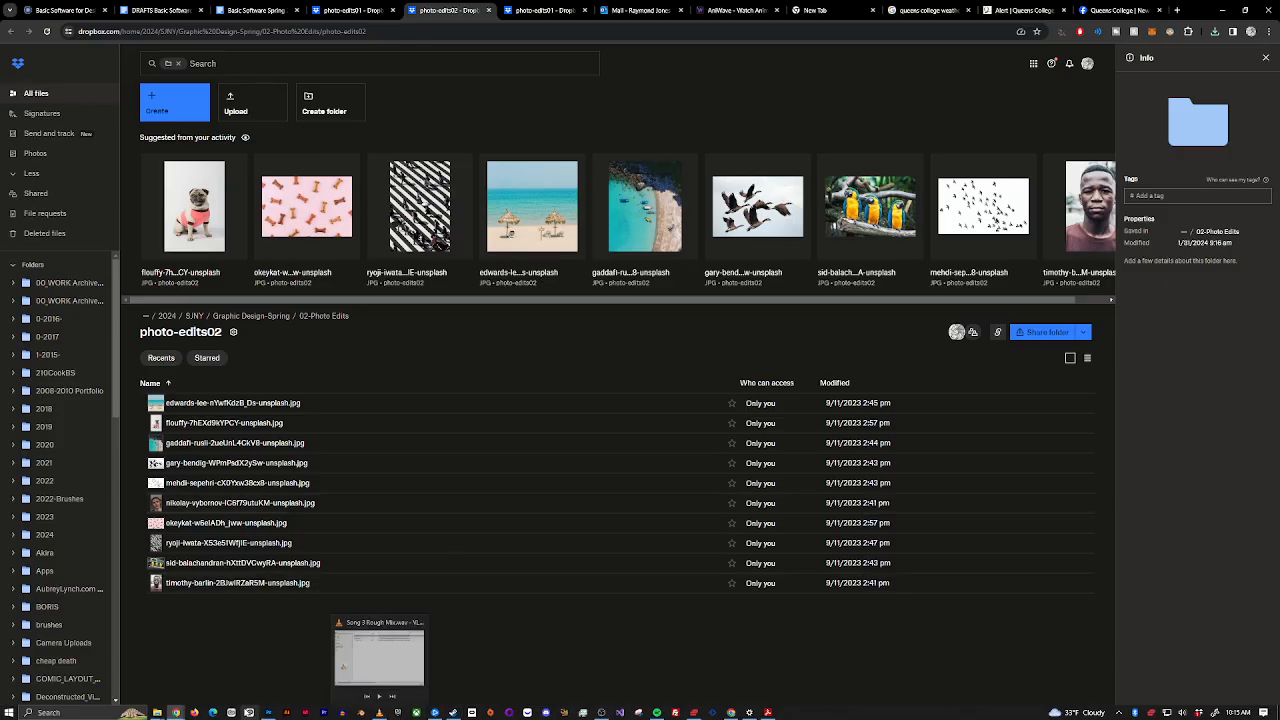
left_click(269, 714)
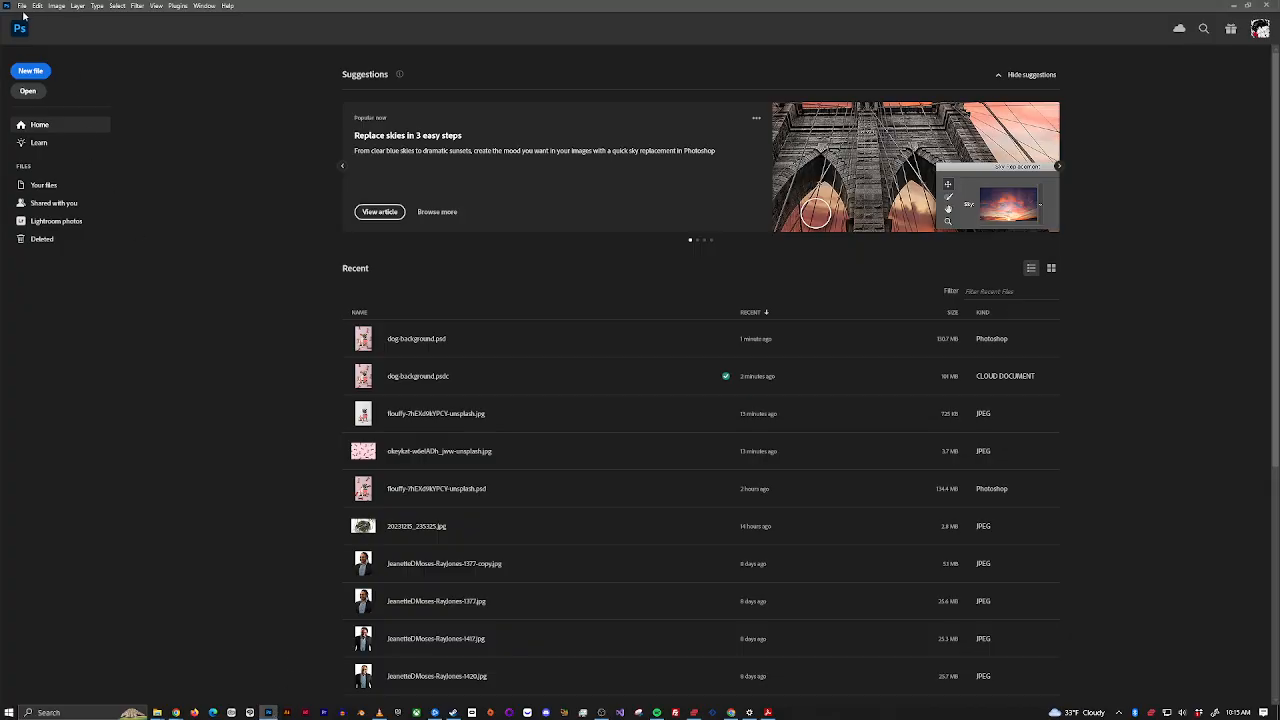
Step: Open the flying geese JPEG from the Downloads folder
left_click(28, 91)
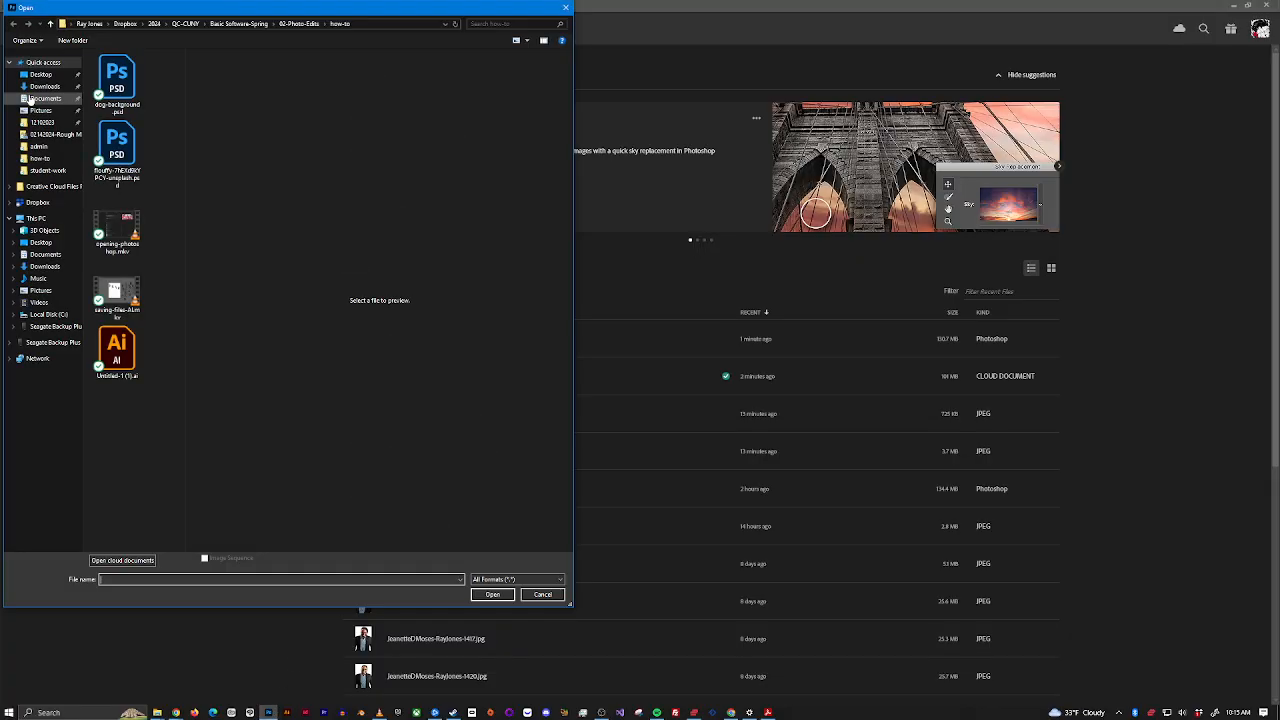
left_click(44, 86)
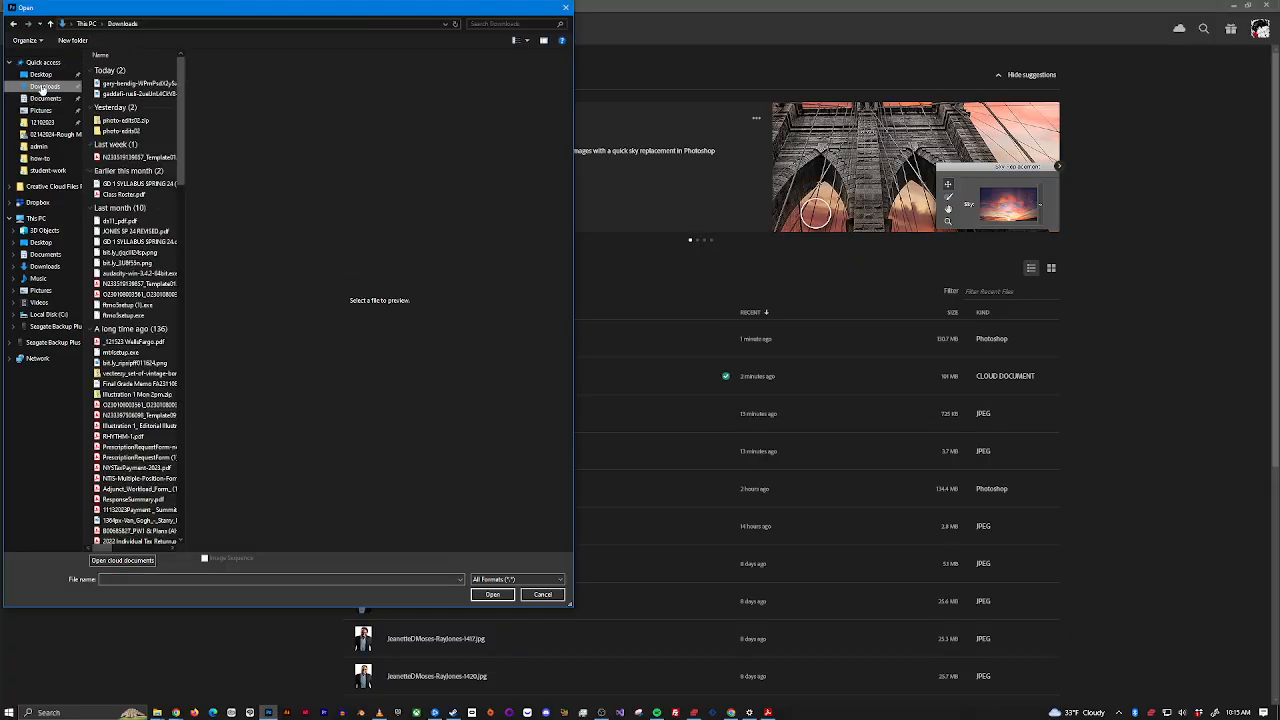
left_click(148, 85)
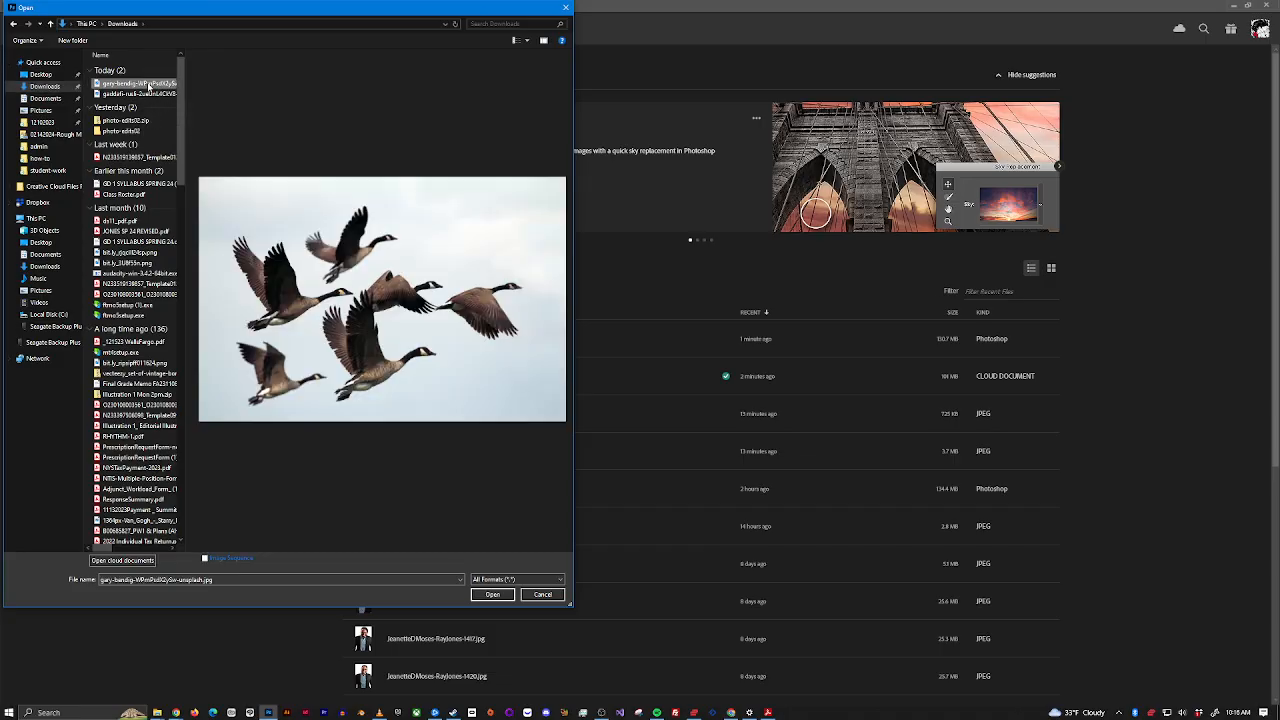
left_click(497, 595)
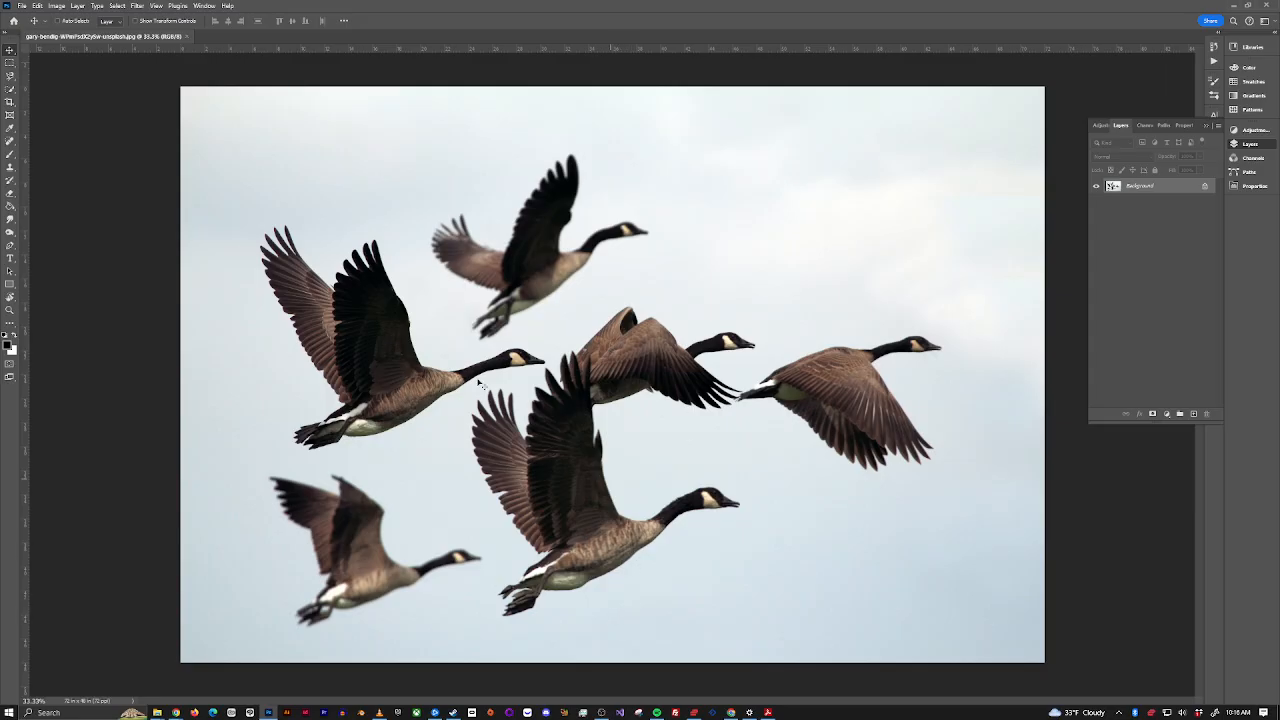
Step: Try to remove the uppermost goose by patching its tight outline selection with nearby sky, and deselect
left_click(10, 89)
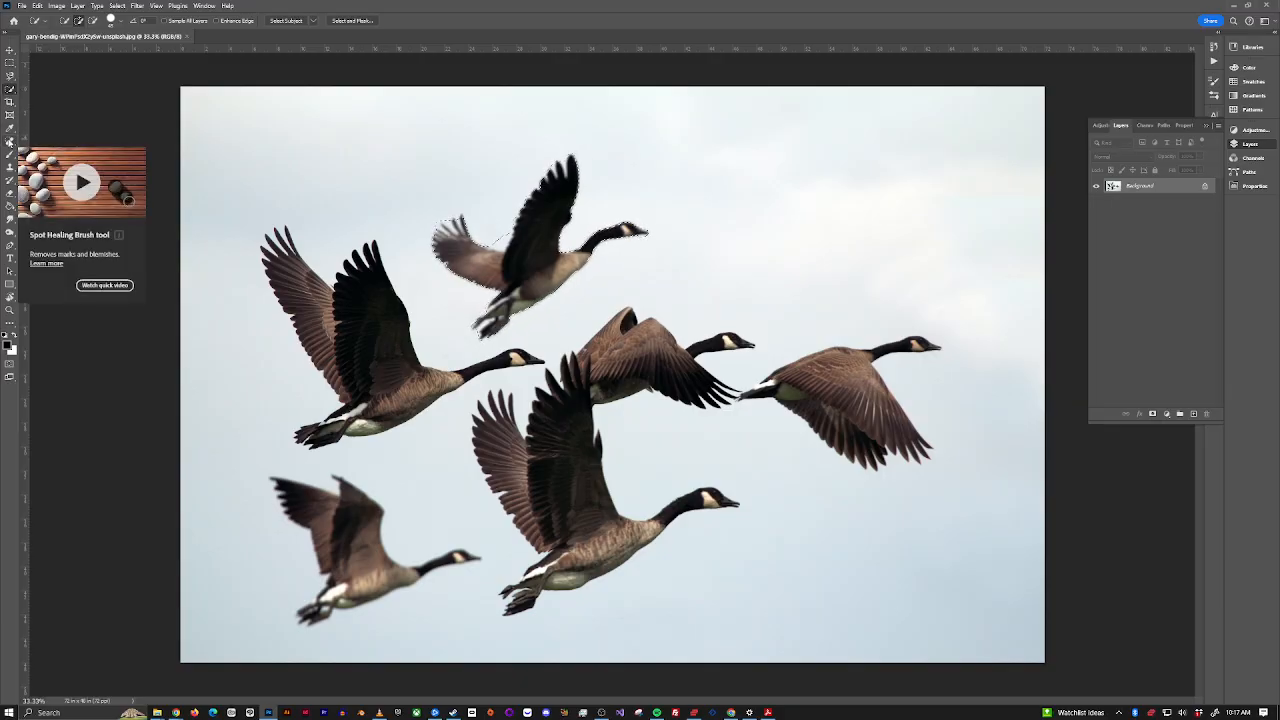
left_click(9, 142)
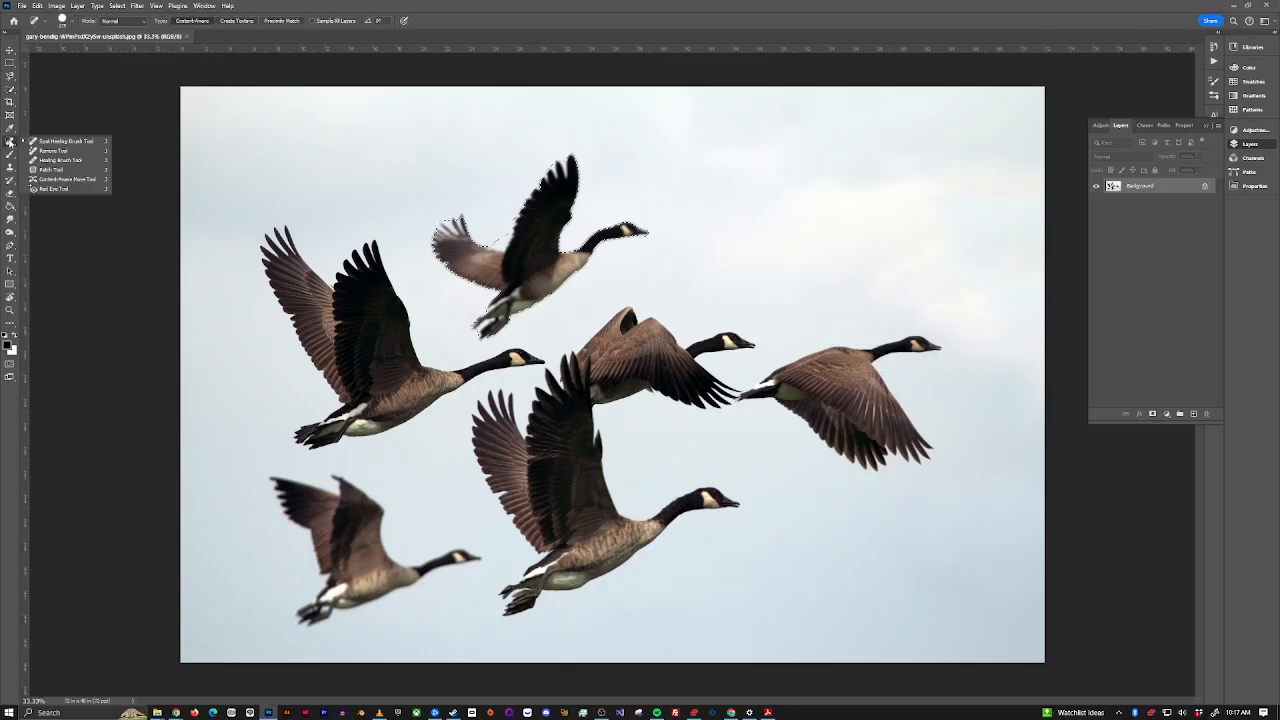
left_click(61, 172)
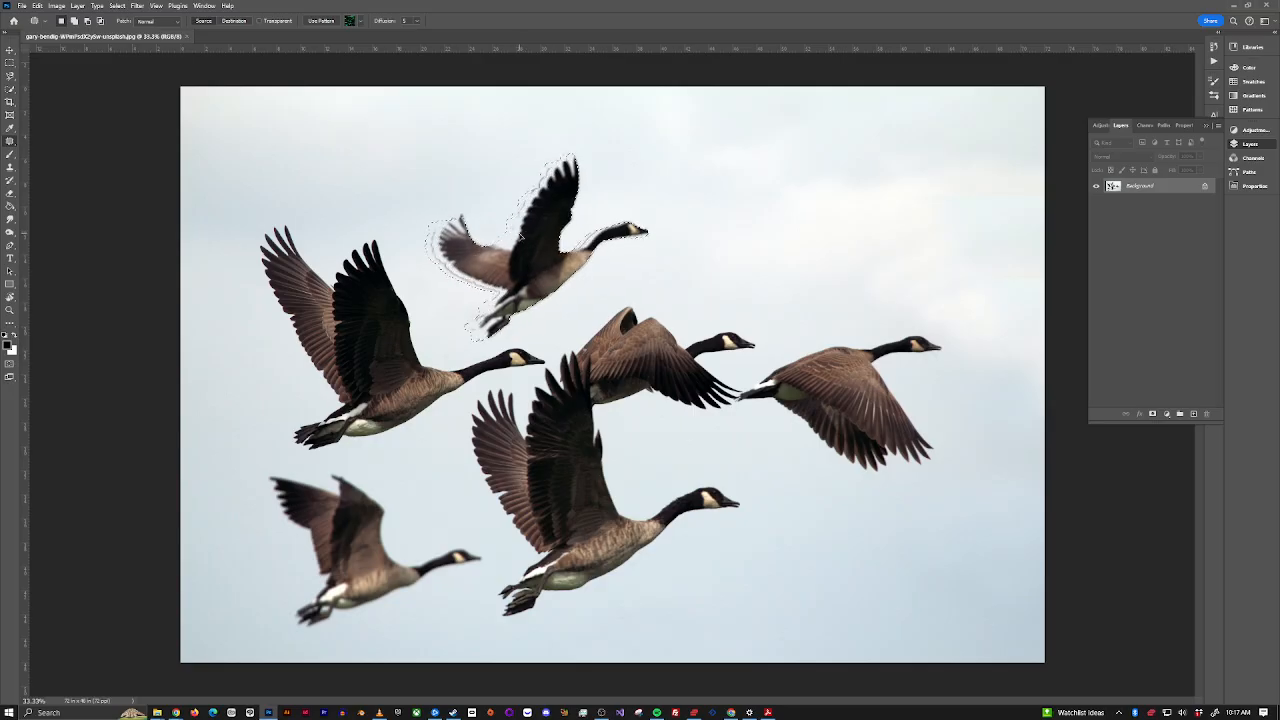
left_click_drag(527, 235, 443, 174)
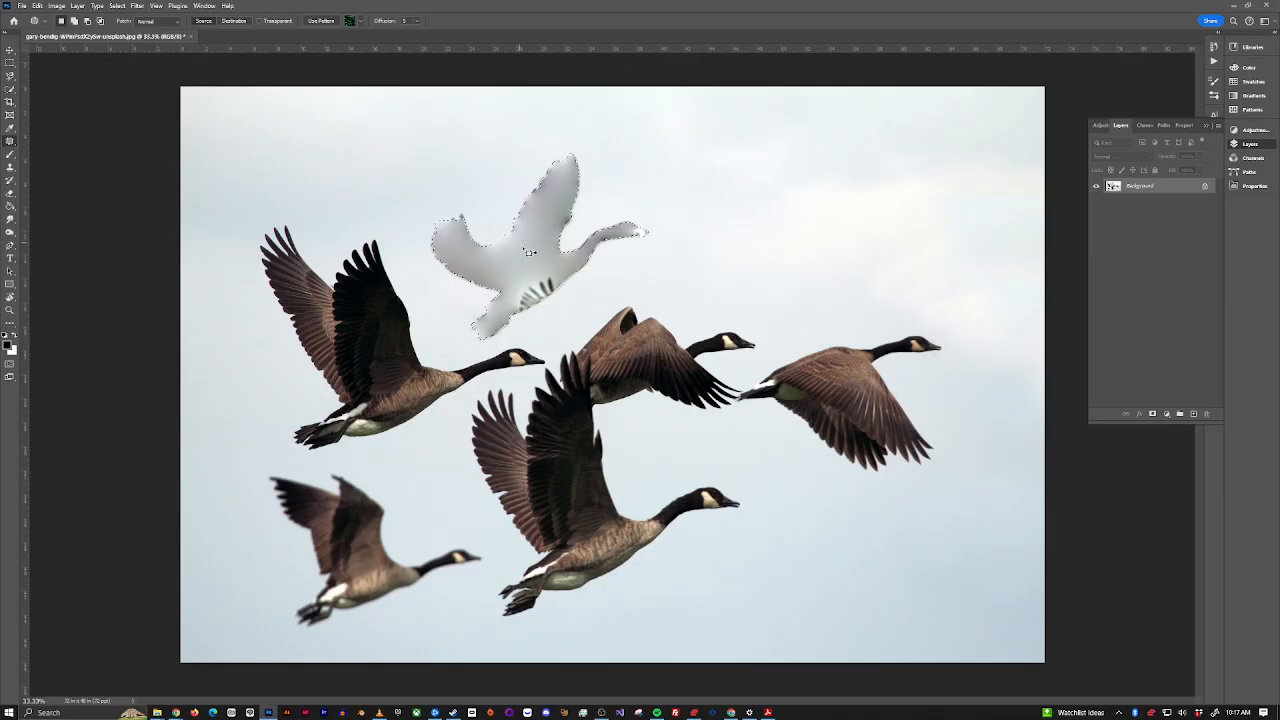
mouse_move(587, 236)
left_mouse_down()
mouse_move(691, 192)
mouse_move(608, 223)
left_mouse_up()
left_click_drag(488, 170, 472, 150)
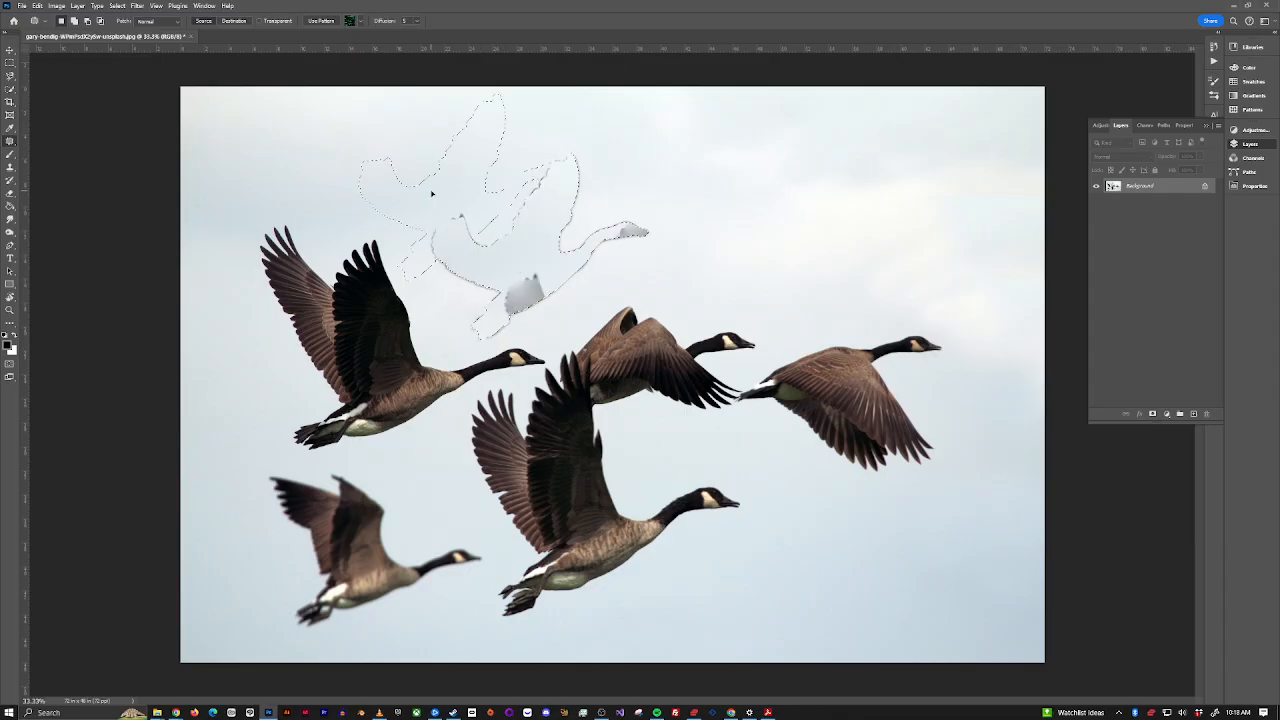
left_click_drag(420, 190, 436, 142)
left_click_drag(512, 234, 484, 161)
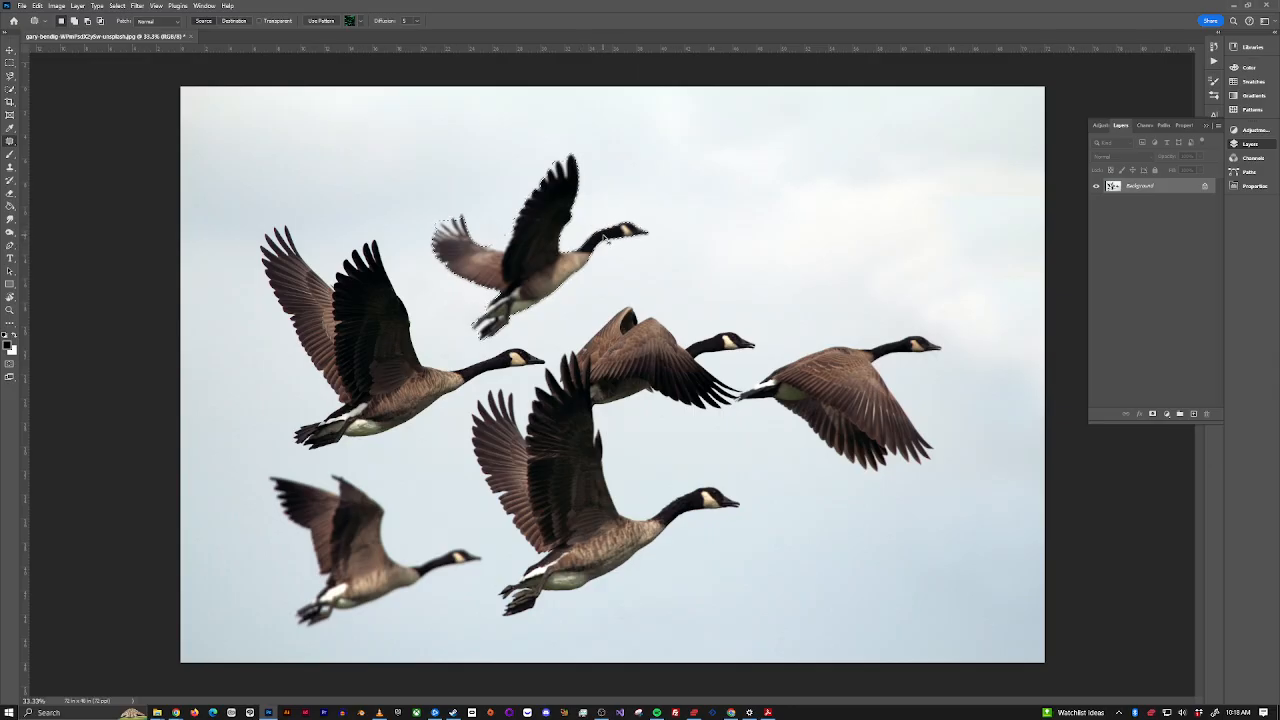
key("ctrl+d")
Step: Outline the uppermost goose with a loose Polygonal Lasso selection that includes a margin of sky around it
left_click(11, 77)
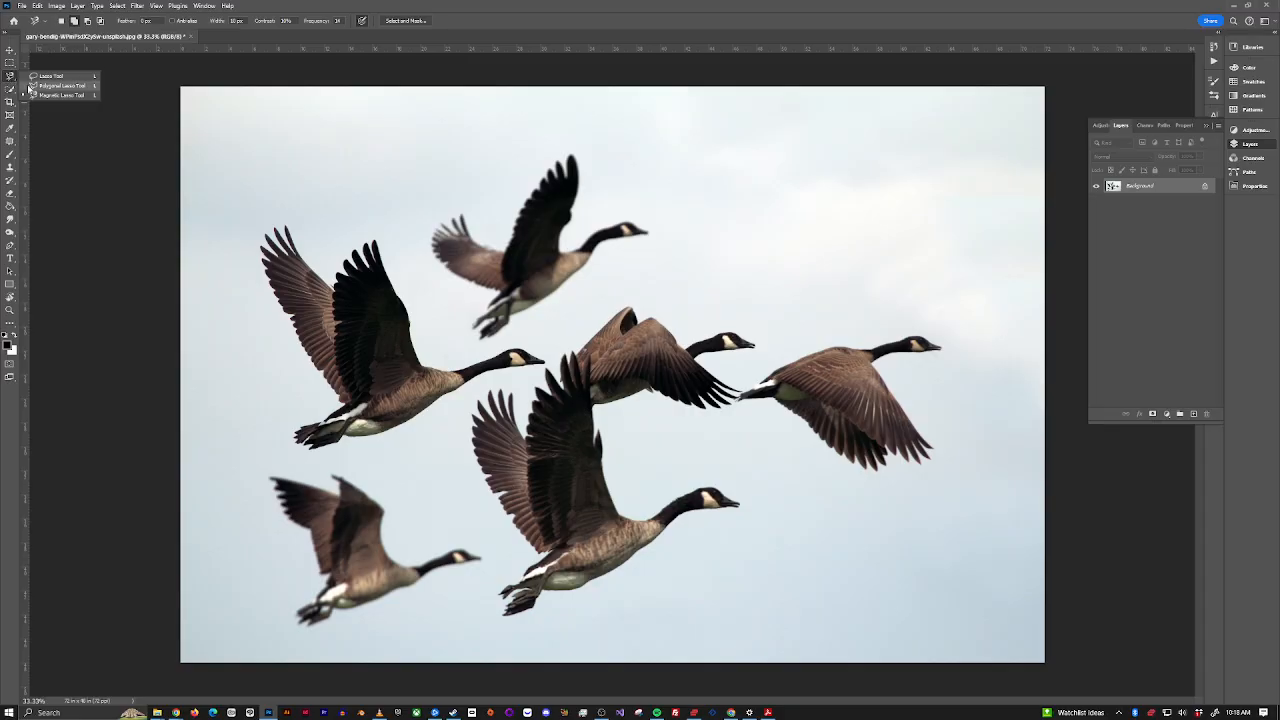
left_click(40, 86)
left_click(419, 228)
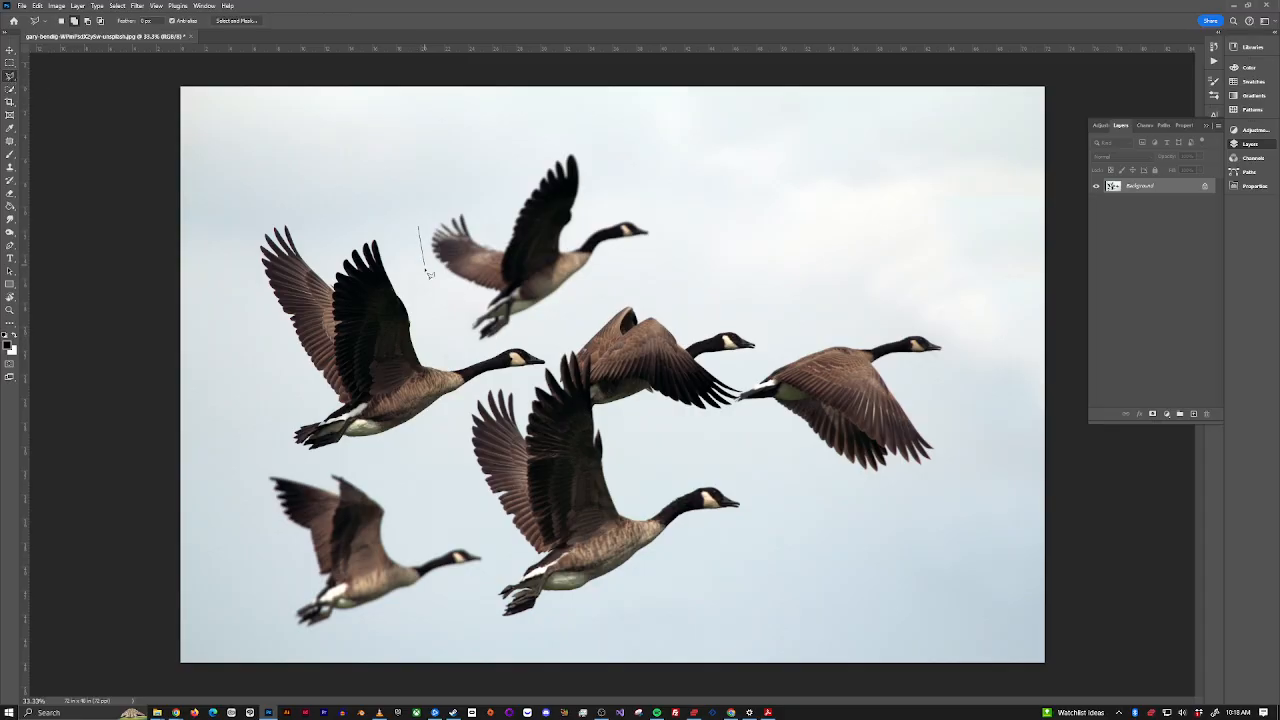
left_click(424, 252)
left_click(450, 292)
left_click(454, 332)
left_click(474, 345)
left_click(494, 345)
left_click(530, 325)
left_click(582, 309)
left_click(668, 247)
left_click(671, 213)
left_click(590, 175)
left_click(578, 134)
left_click(555, 126)
left_click(510, 152)
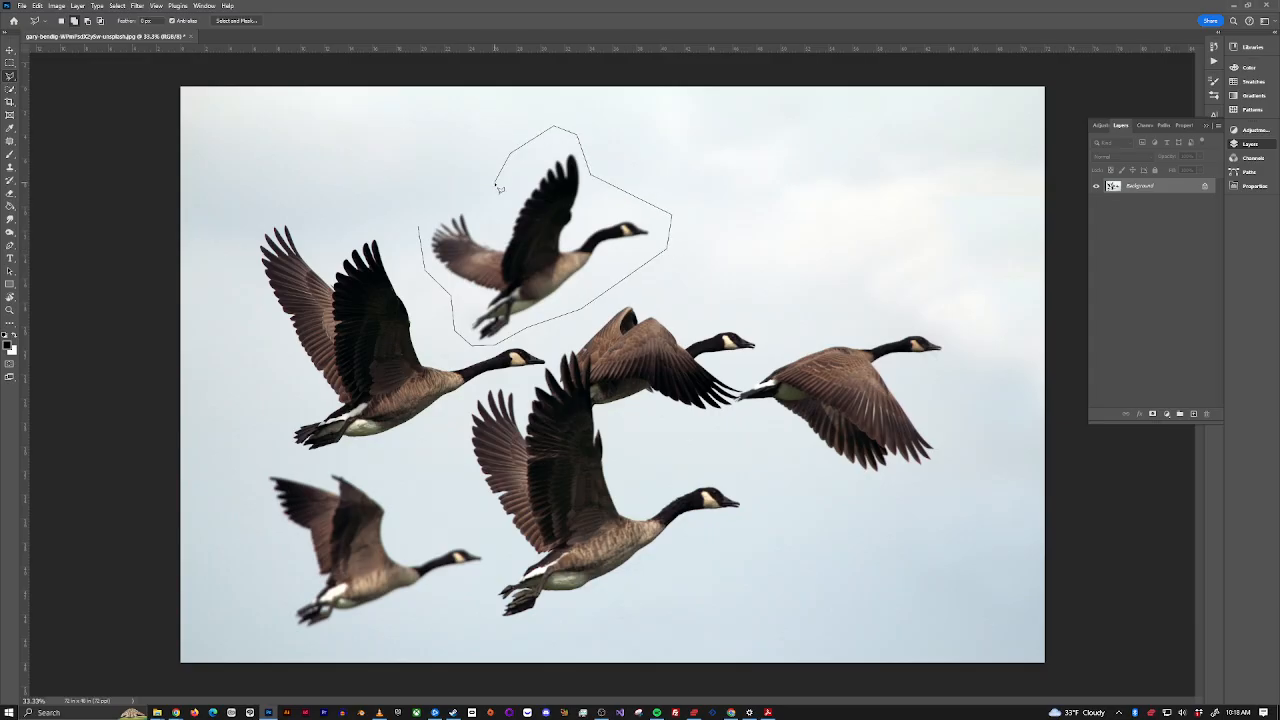
left_click(498, 182)
left_click(463, 186)
left_click(436, 184)
left_click(421, 230)
Step: Patch the selected goose with clear sky from the area beside it, and clear the selection
left_click(9, 142)
left_click_drag(605, 234, 829, 186)
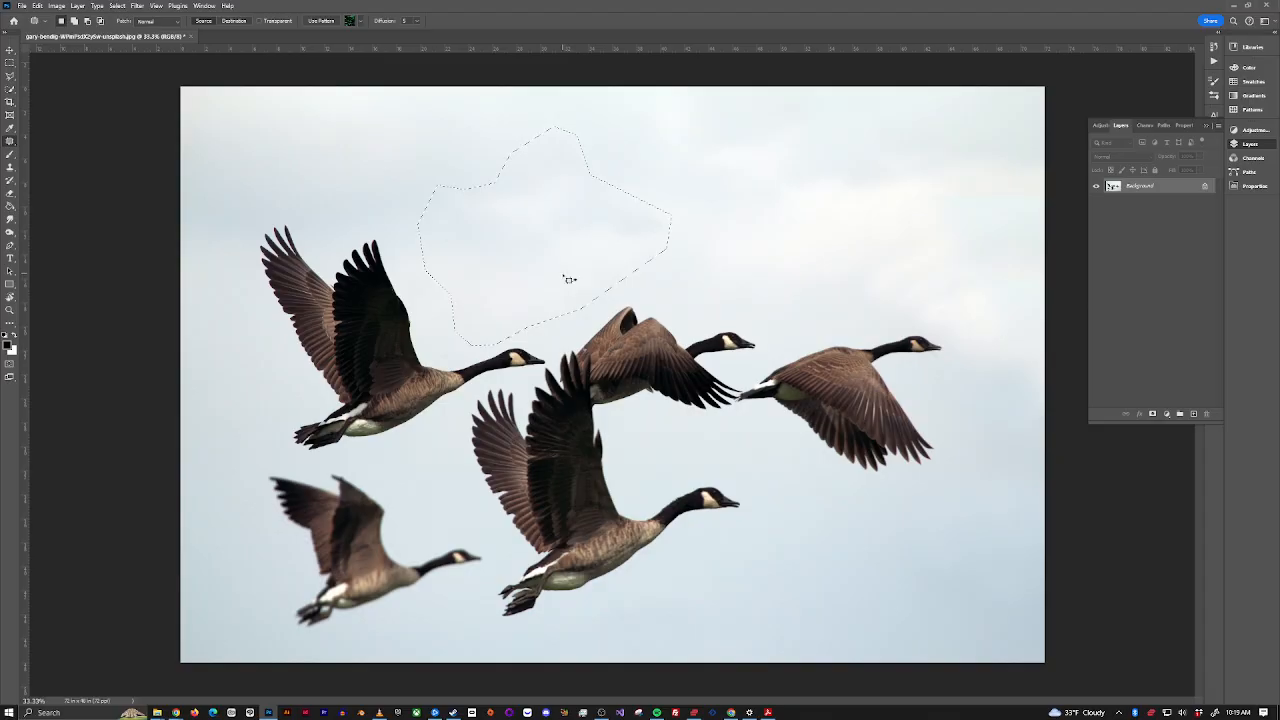
key("ctrl+d")
Step: Apply a Hue/Saturation adjustment to the geese image with Hue -180, Saturation +60 and slightly raised Lightness
left_click(57, 6)
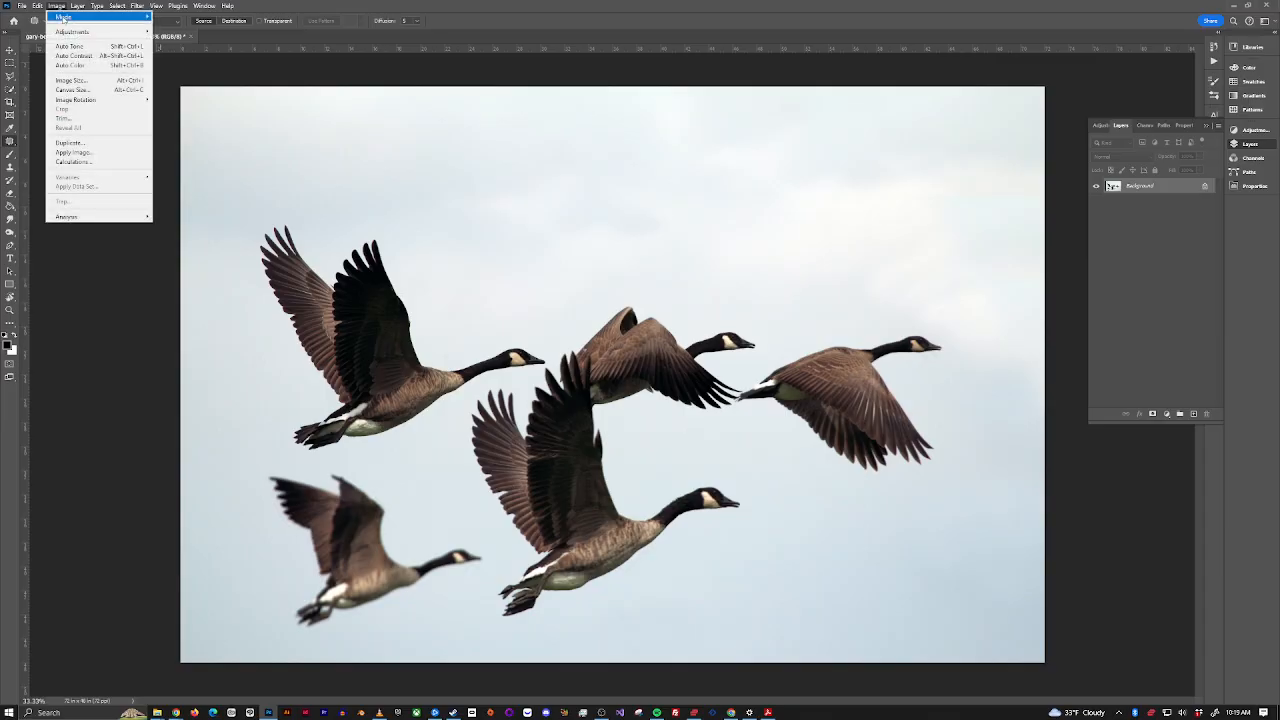
mouse_move(86, 31)
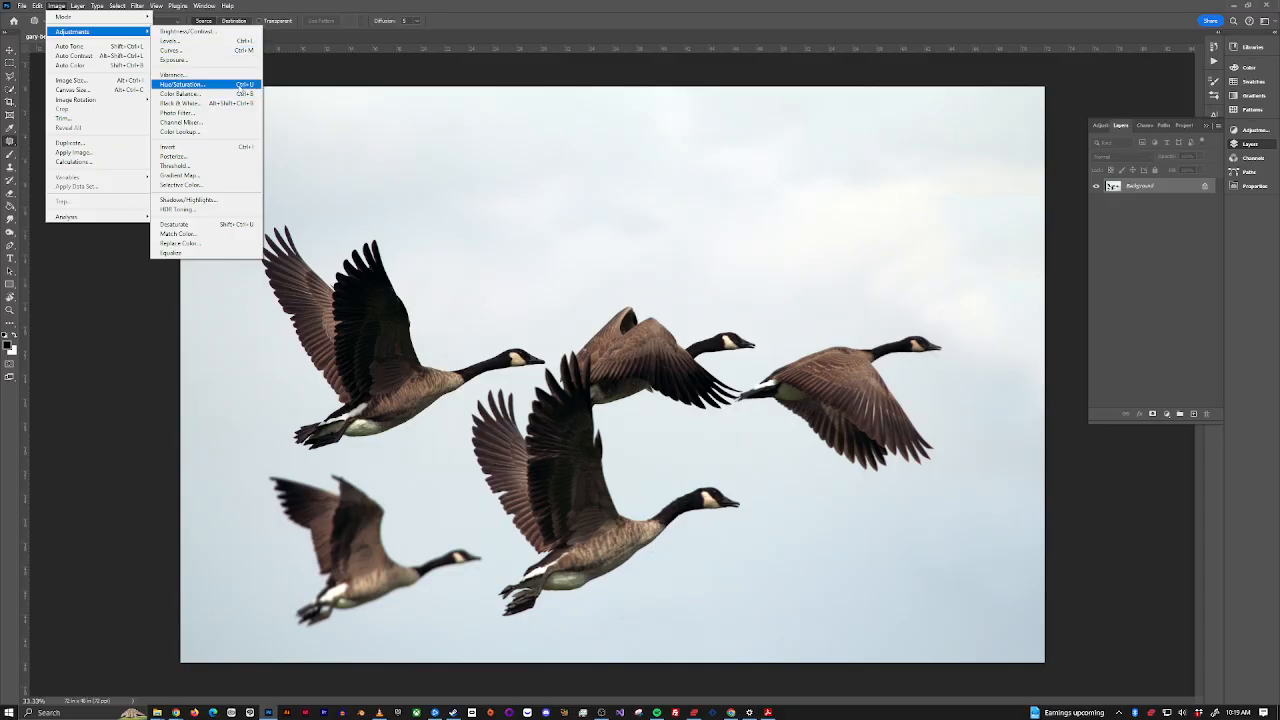
left_click(243, 84)
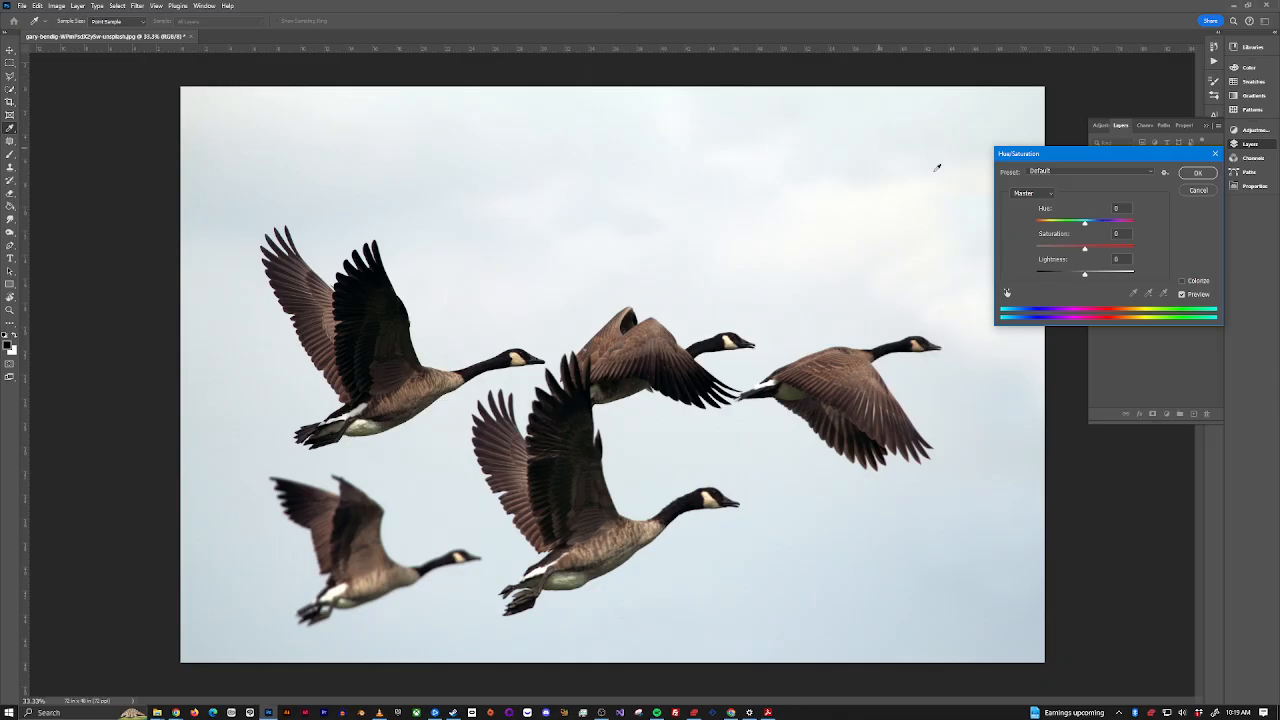
mouse_move(1087, 227)
left_mouse_down()
mouse_move(1122, 223)
mouse_move(1037, 228)
mouse_move(1096, 250)
left_mouse_up()
left_click_drag(1103, 250, 1087, 276)
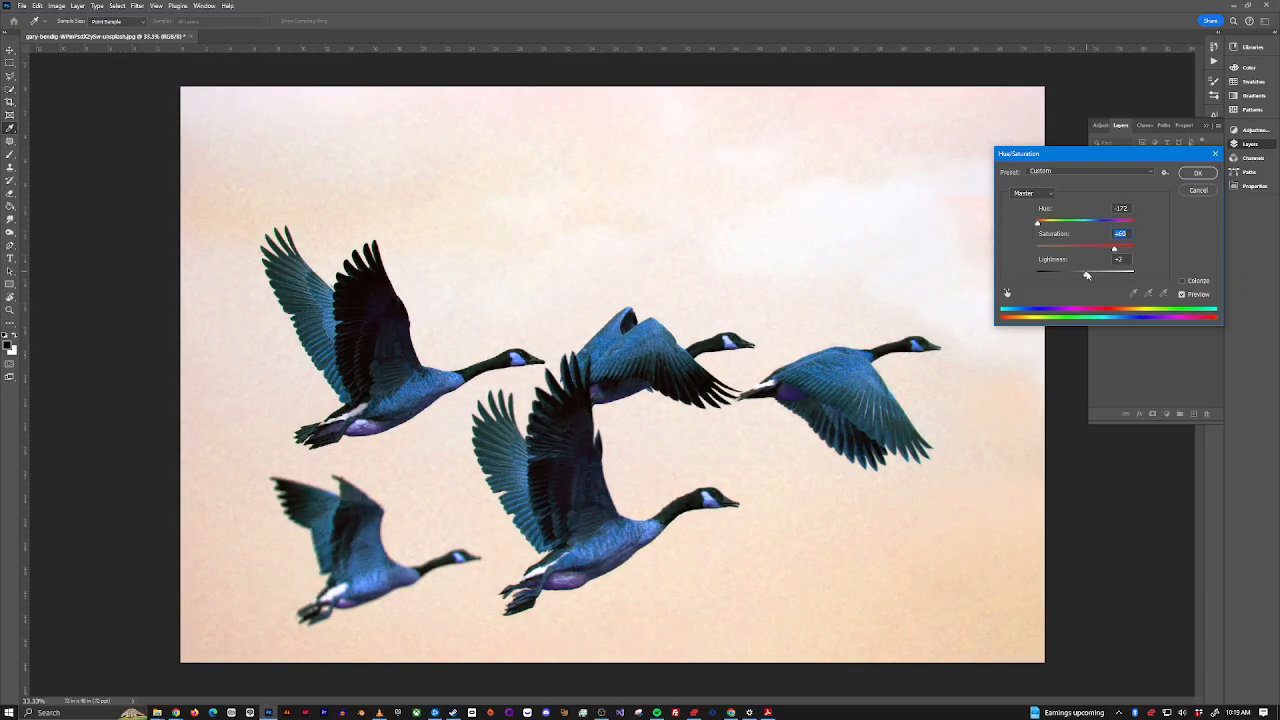
left_click_drag(1038, 223, 1036, 224)
left_click(1128, 206)
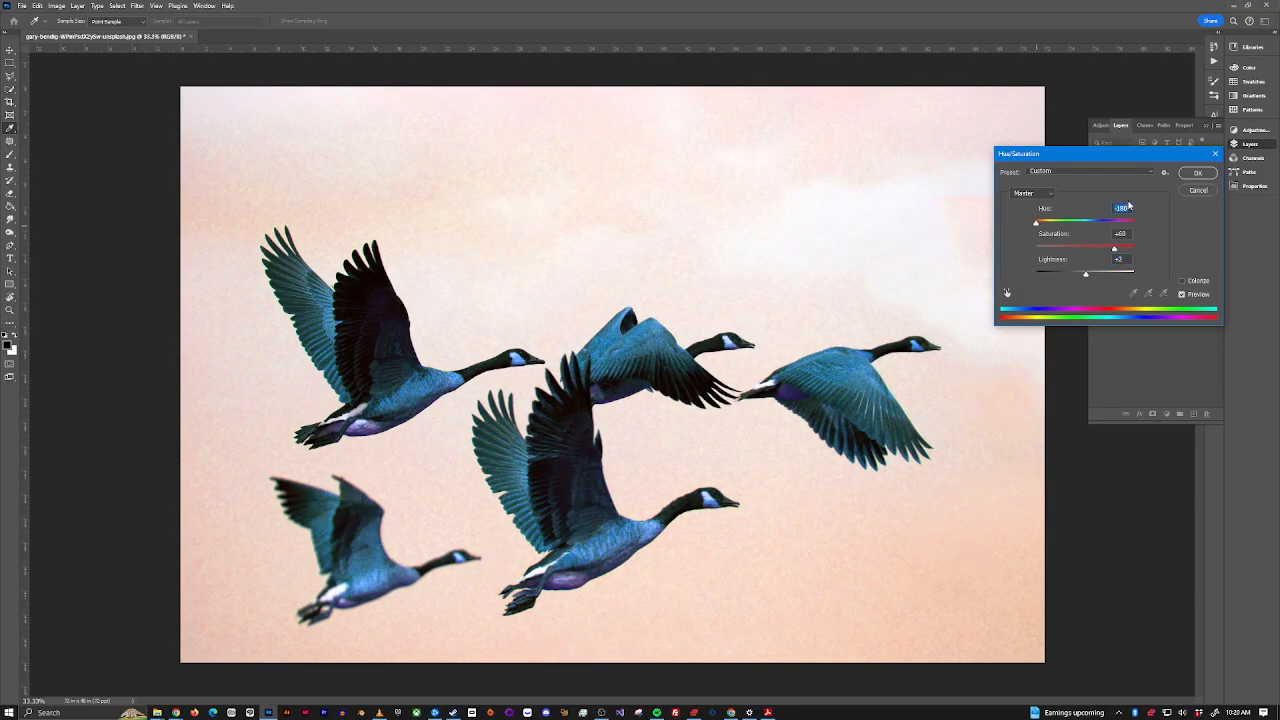
left_click(1196, 174)
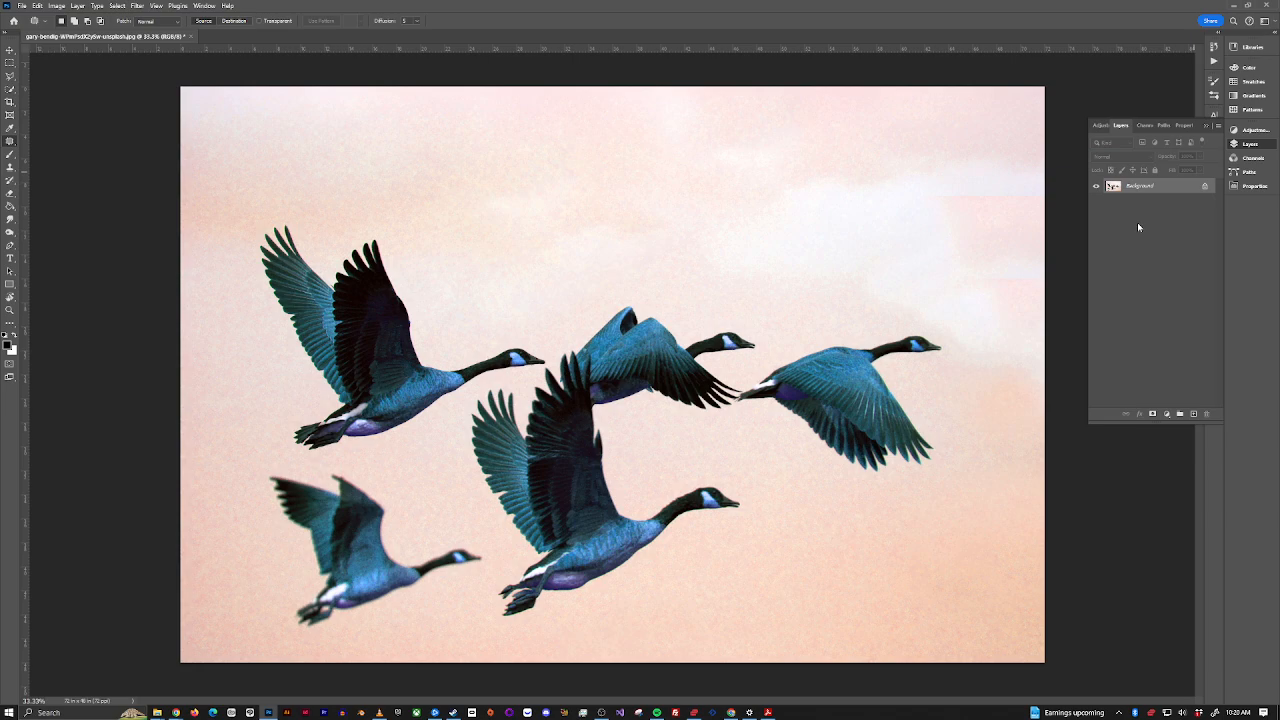
Step: Save the edited geese image in Photoshop (PSD) format in the Downloads folder, and close the document
left_click(21, 6)
left_click(55, 122)
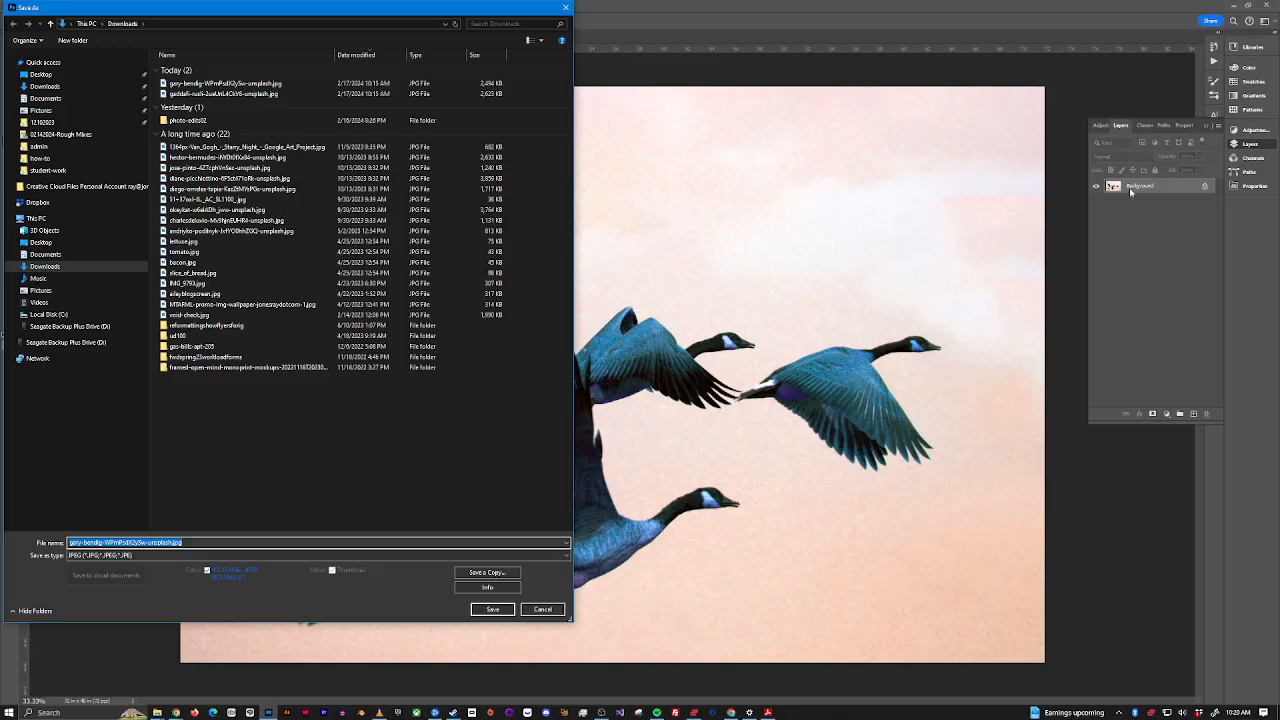
left_click(135, 557)
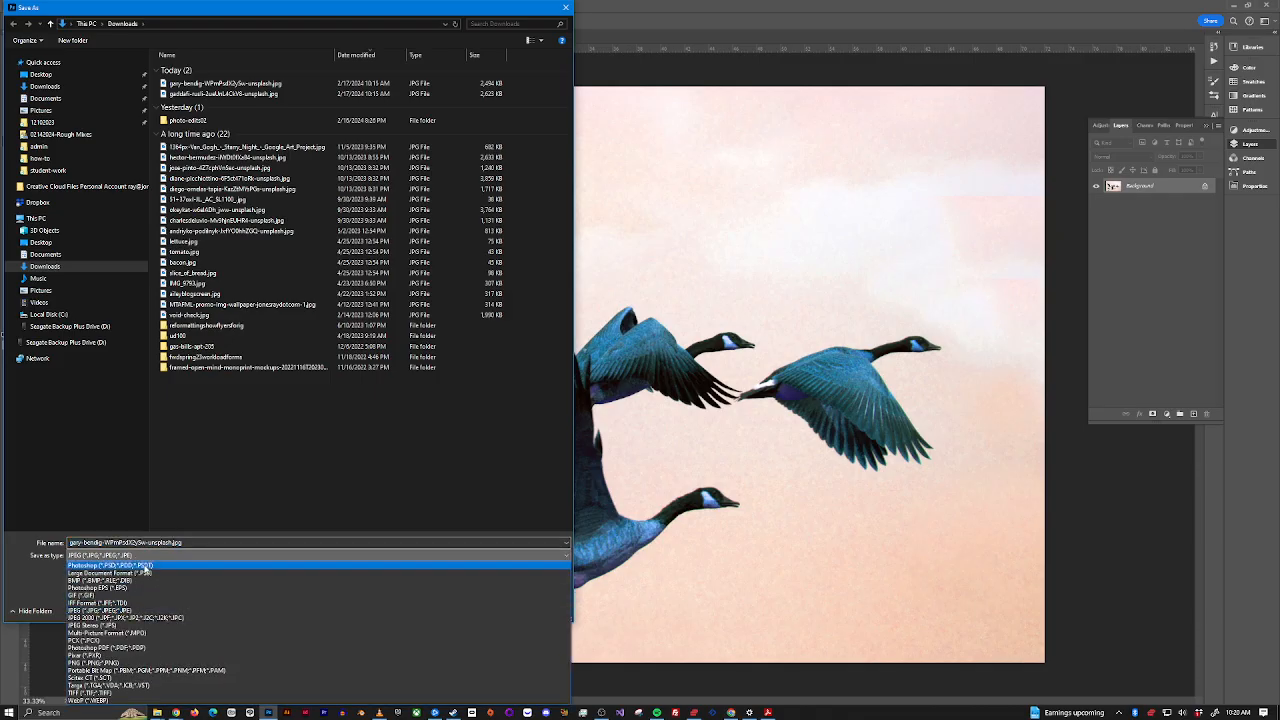
left_click(146, 567)
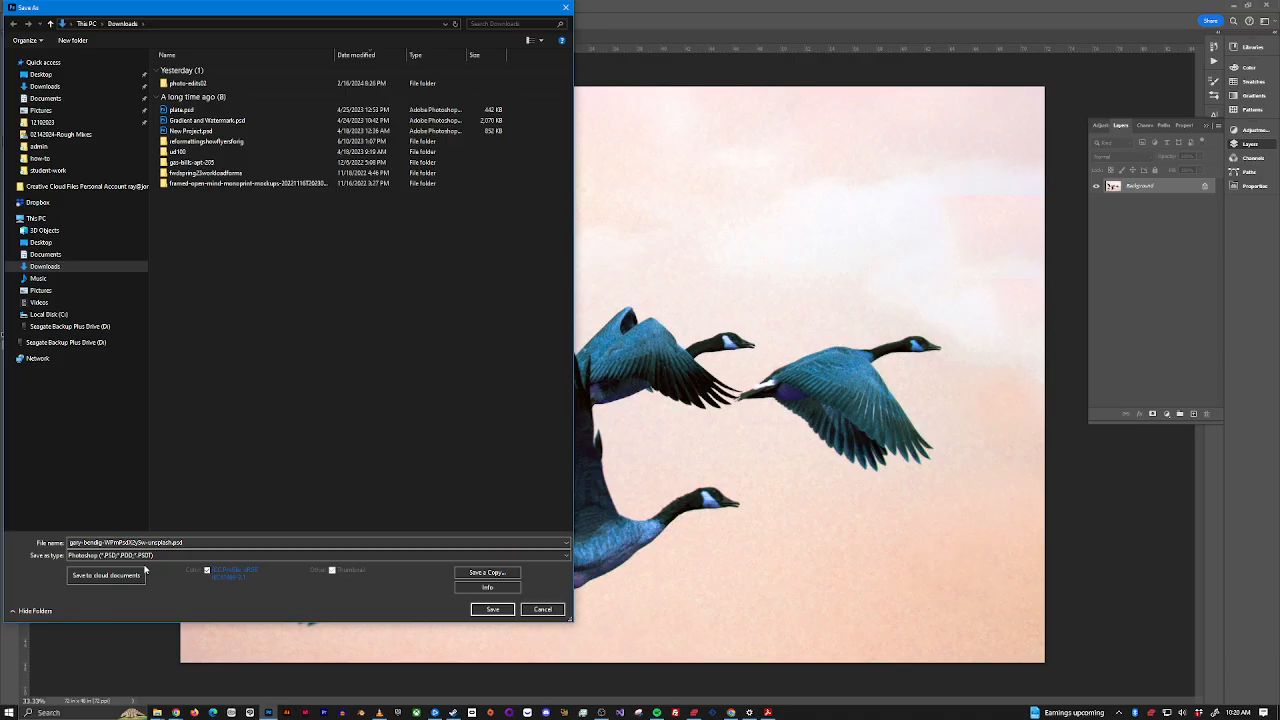
left_click(492, 609)
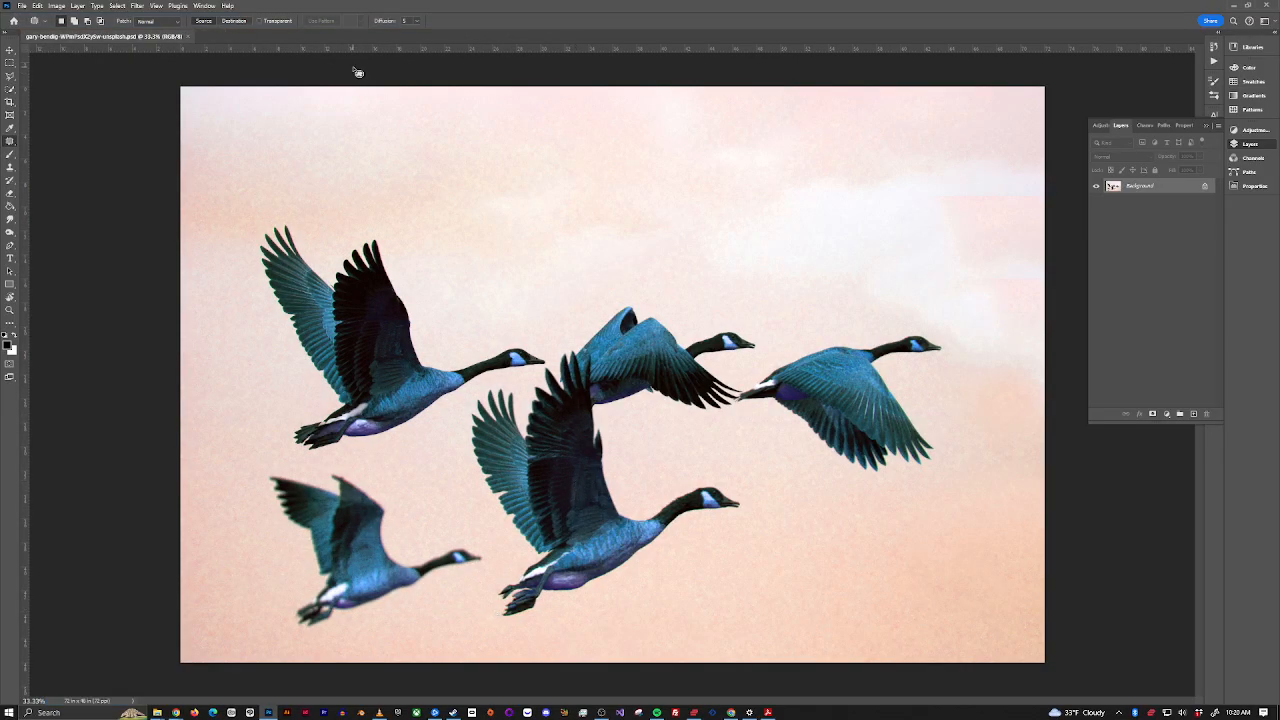
left_click(187, 36)
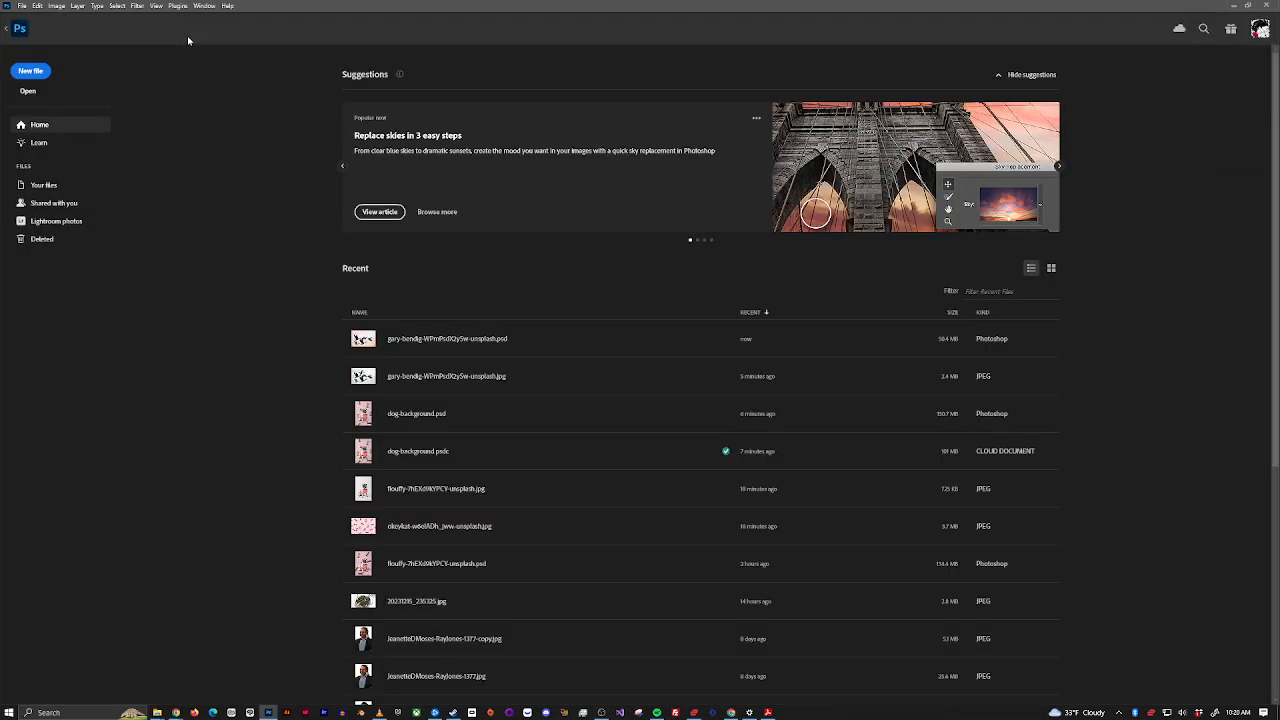
Step: Switch to the Downloads folder in File Explorer and open the aerial beach photo from it in Photoshop
mouse_move(157, 713)
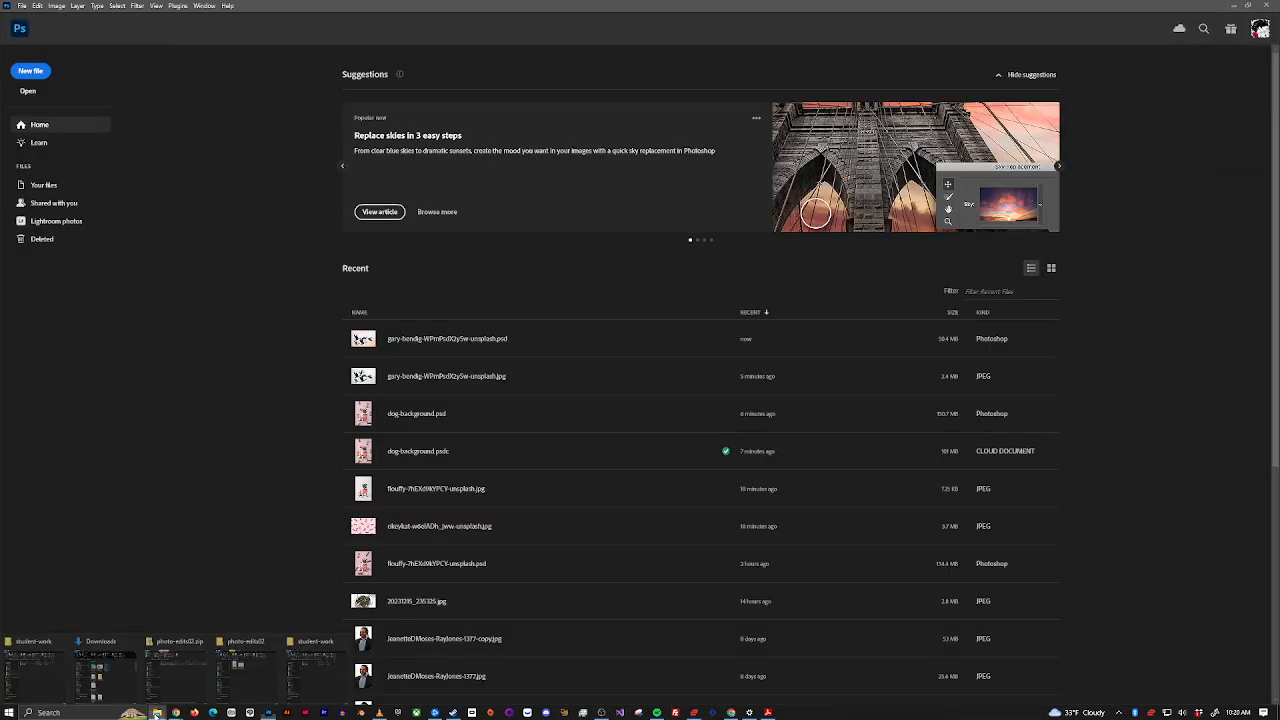
left_click(155, 715)
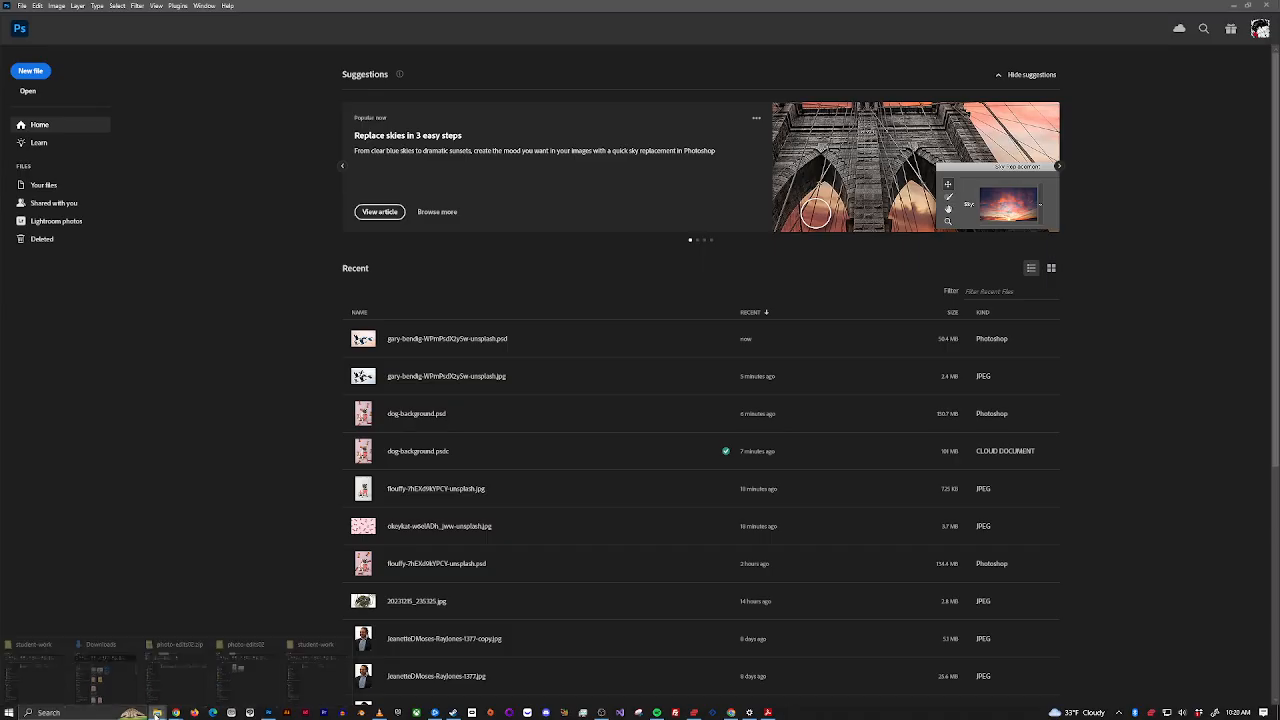
left_click(106, 668)
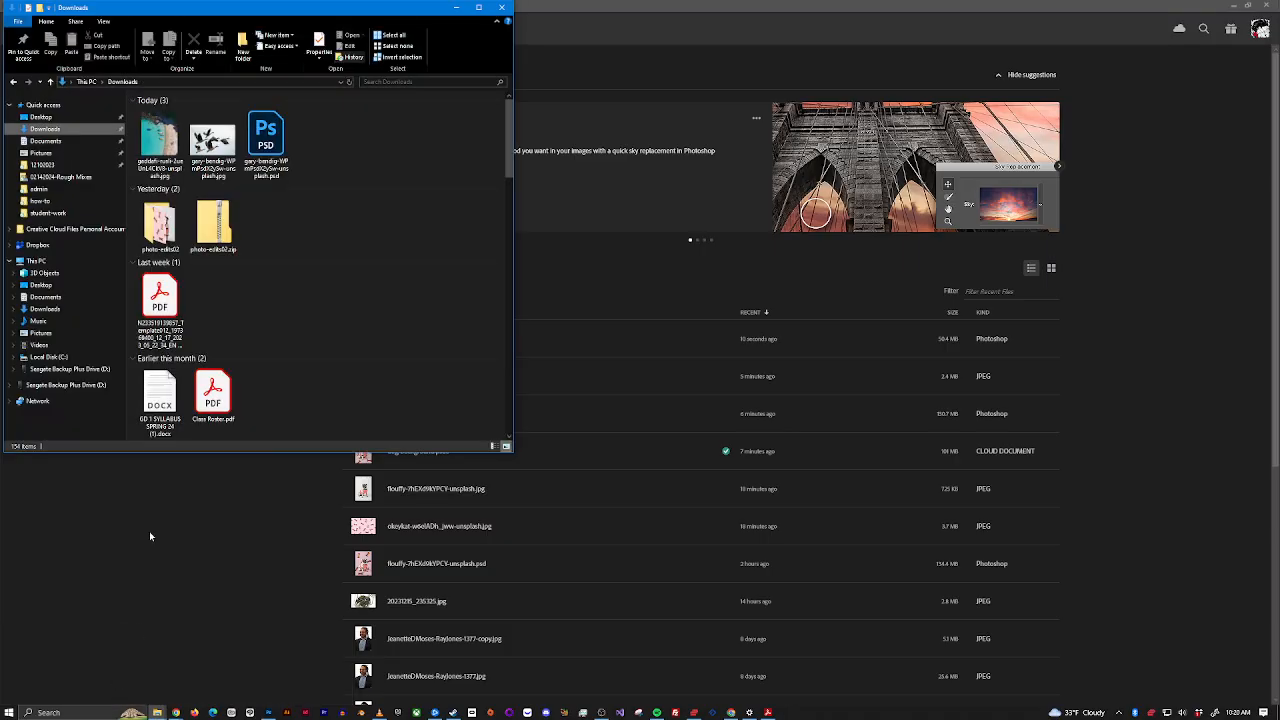
left_click_drag(160, 131, 707, 72)
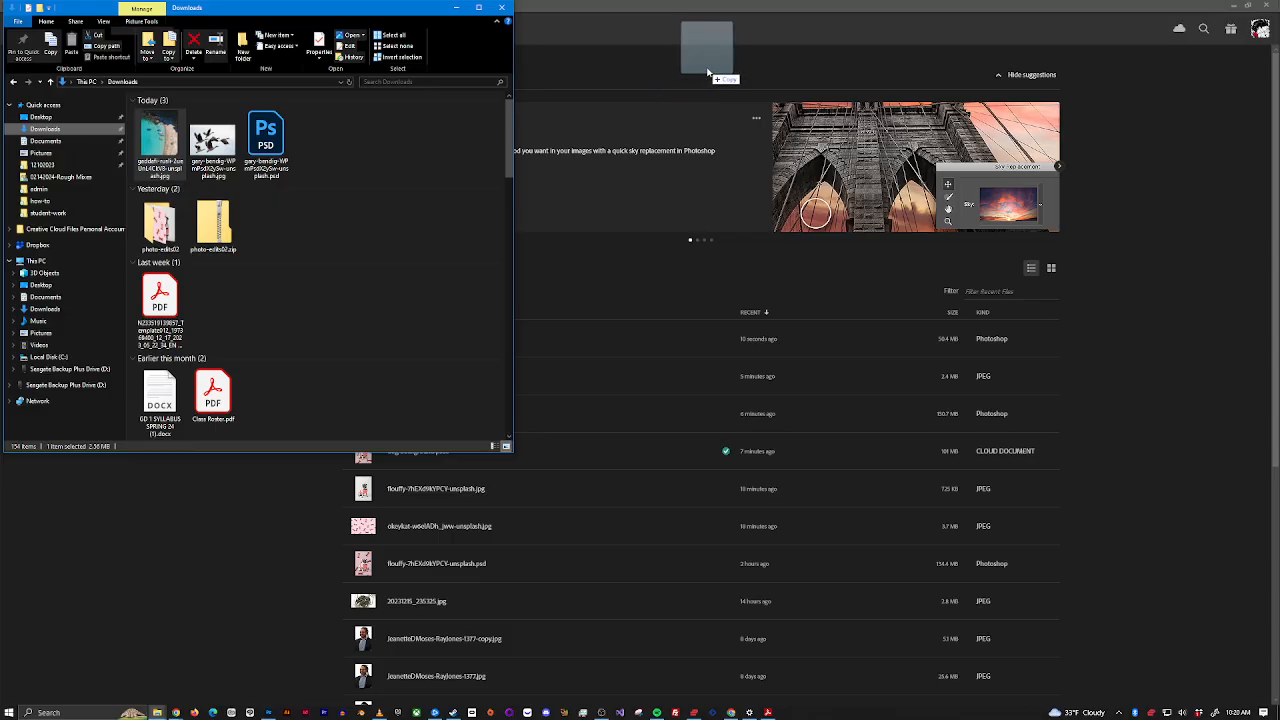
left_click_drag(707, 72, 708, 65)
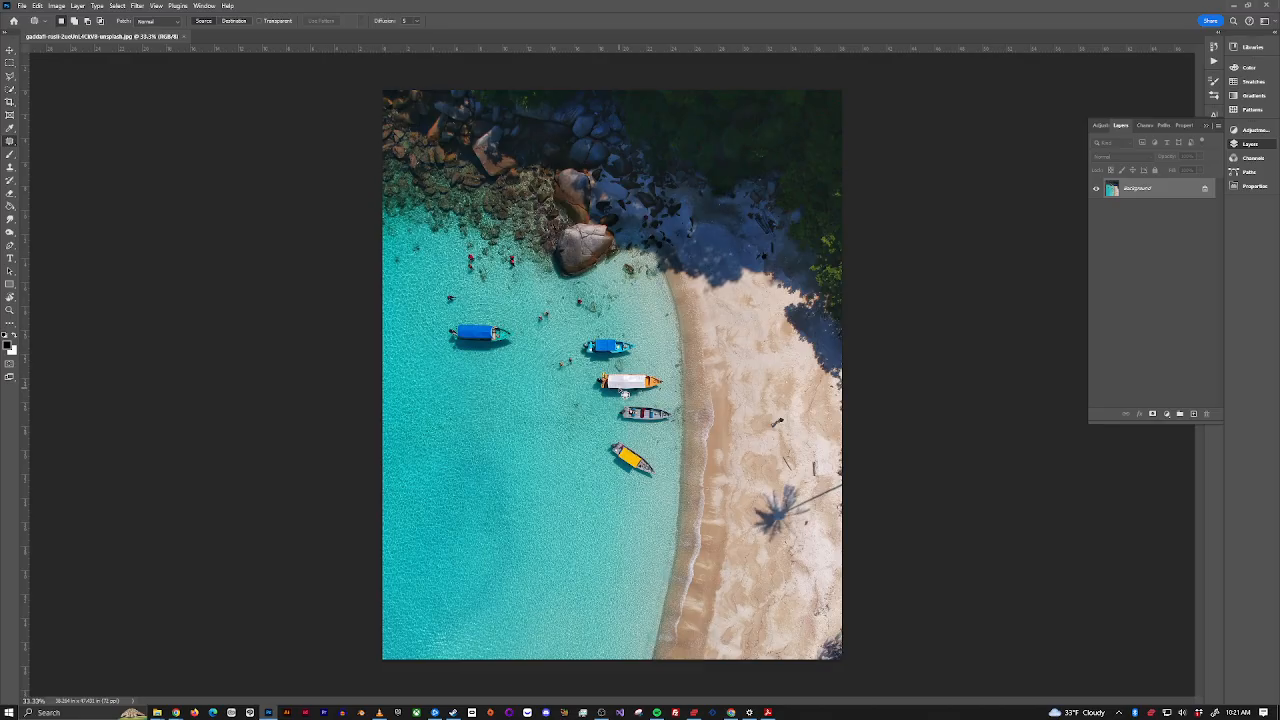
Step: Select the blue-roofed boat farthest from the beach with a rectangular marquee
scroll(624, 392, "up", 3)
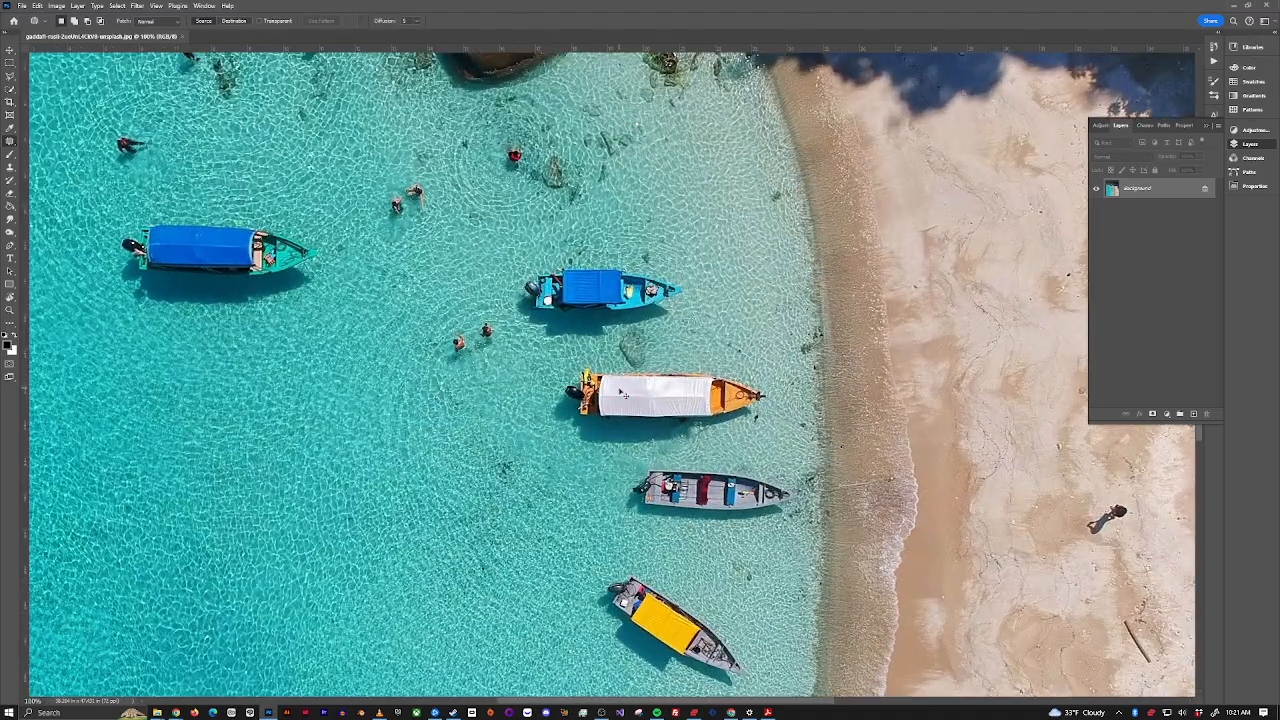
scroll(624, 393, "down", 3)
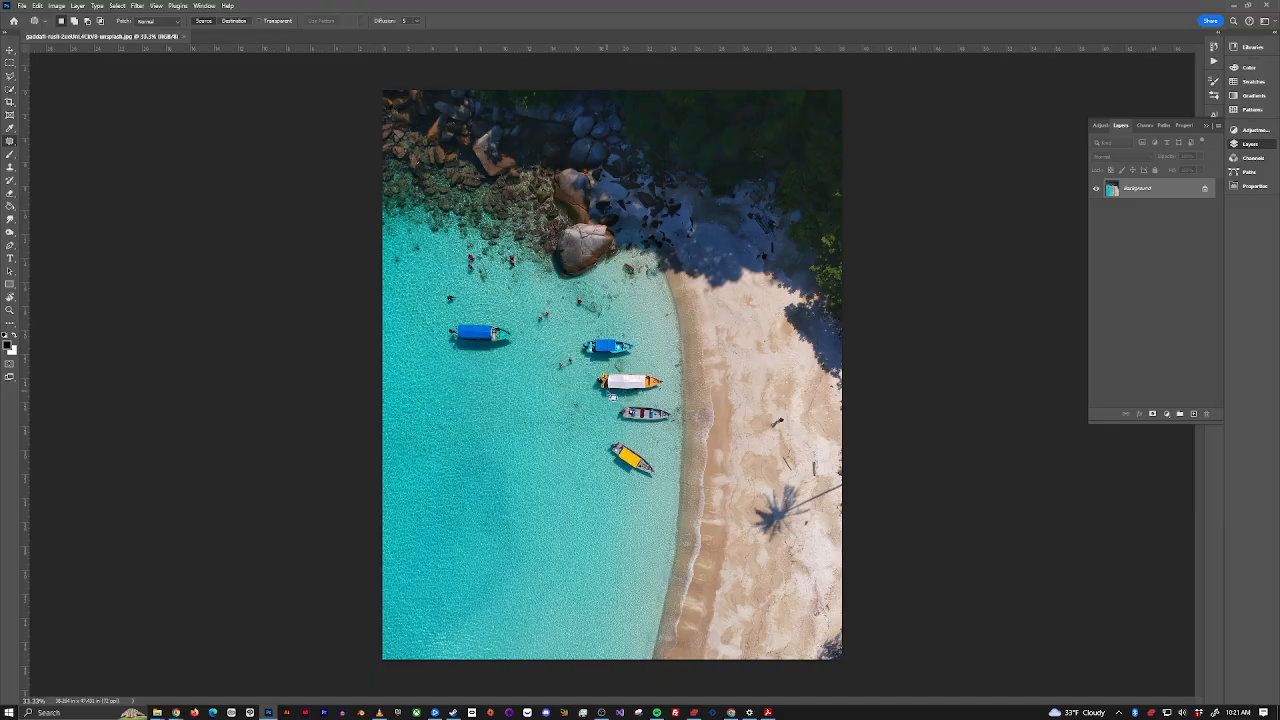
scroll(610, 395, "up", 3)
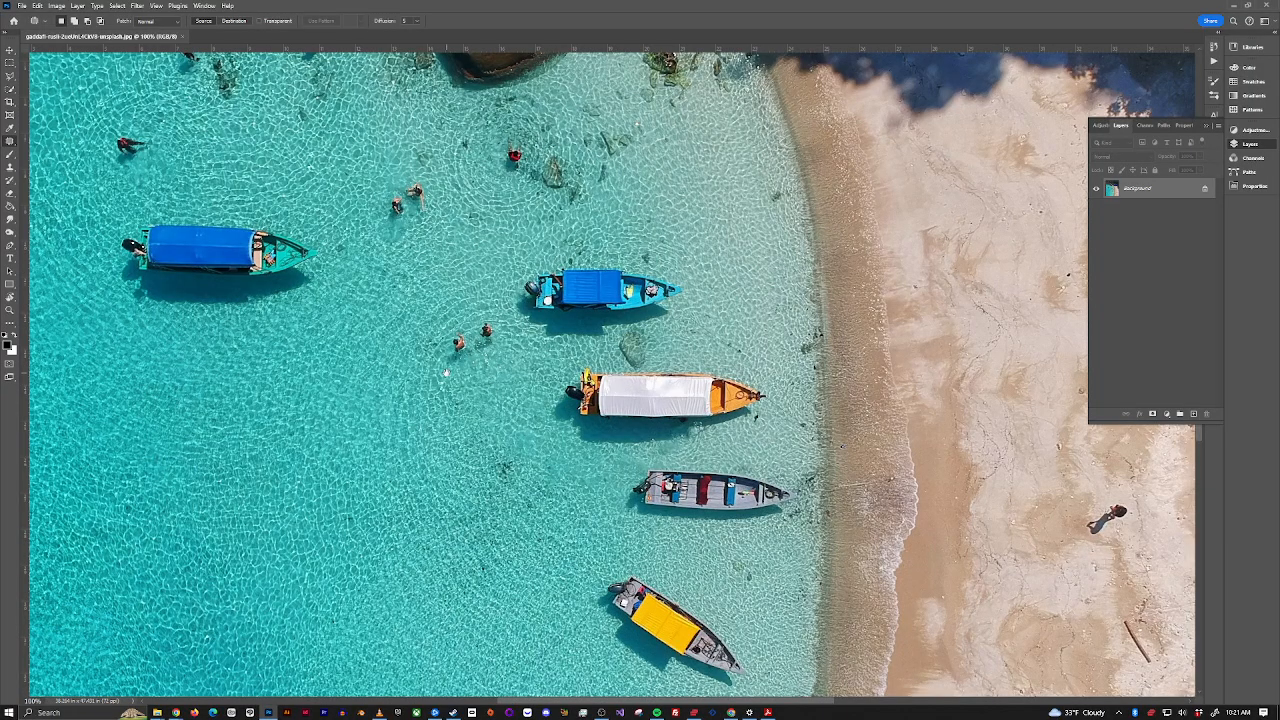
left_click_drag(352, 355, 768, 474)
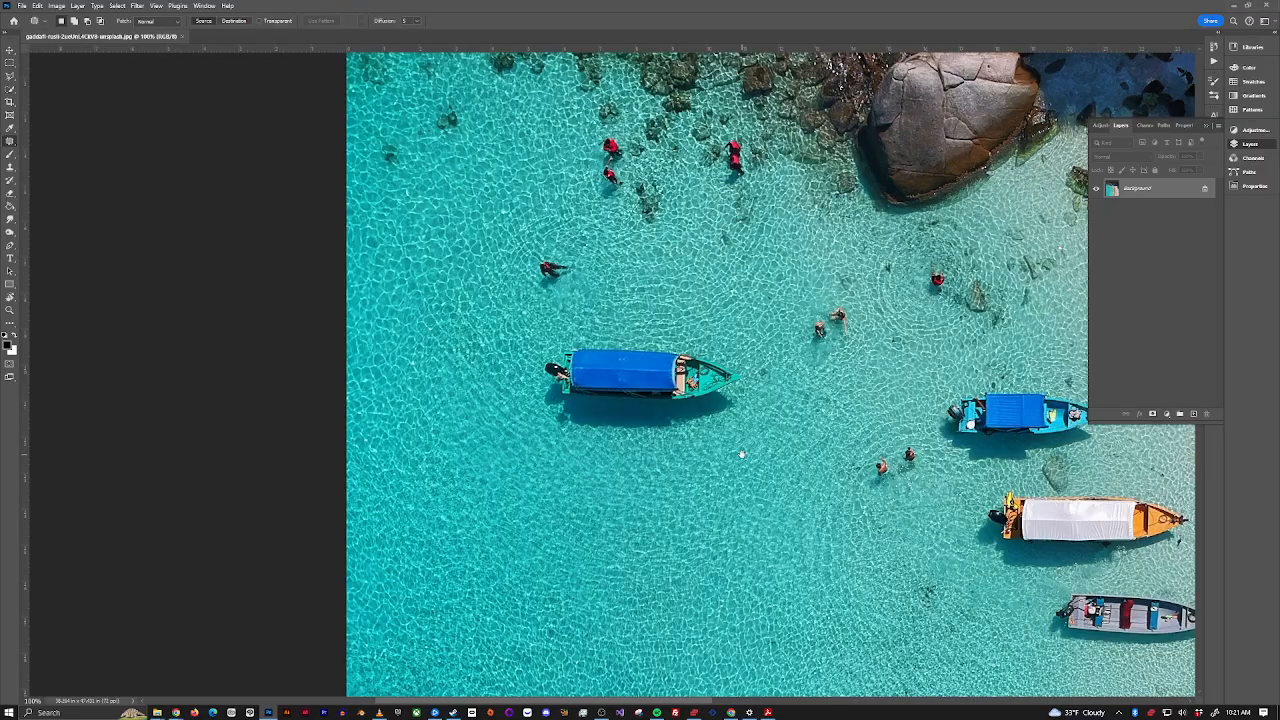
left_click(11, 90)
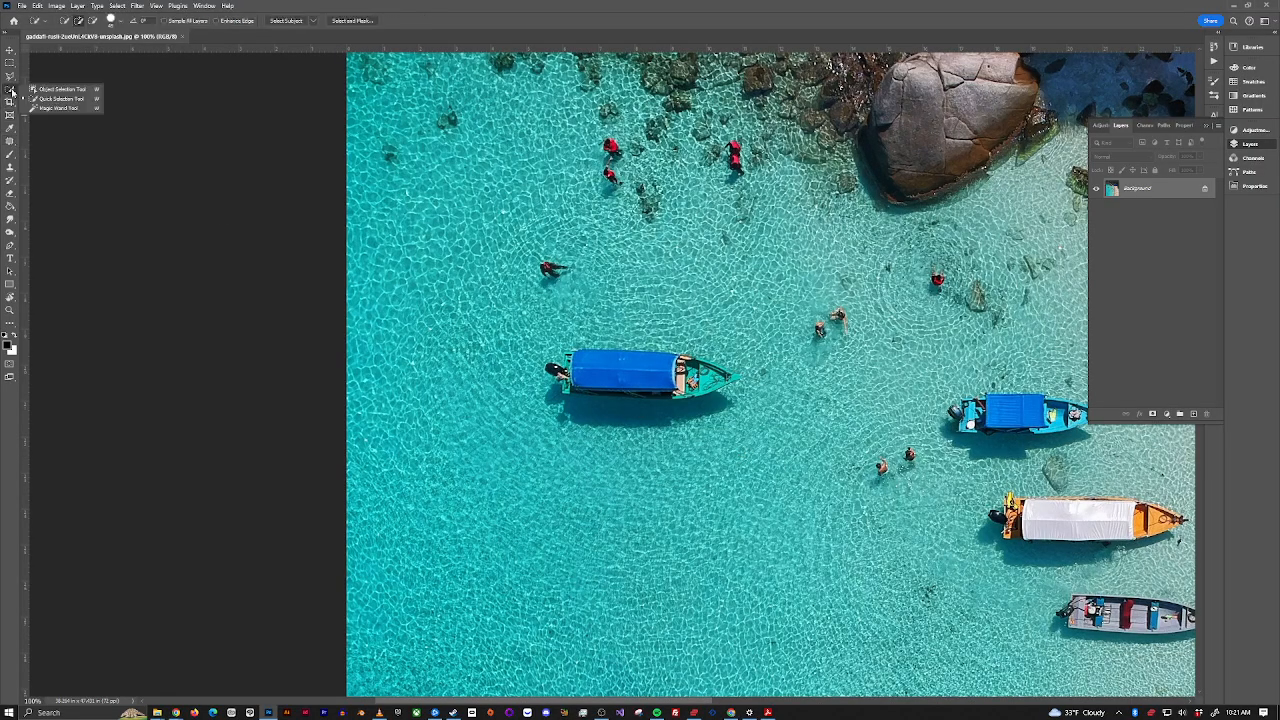
left_click(9, 65)
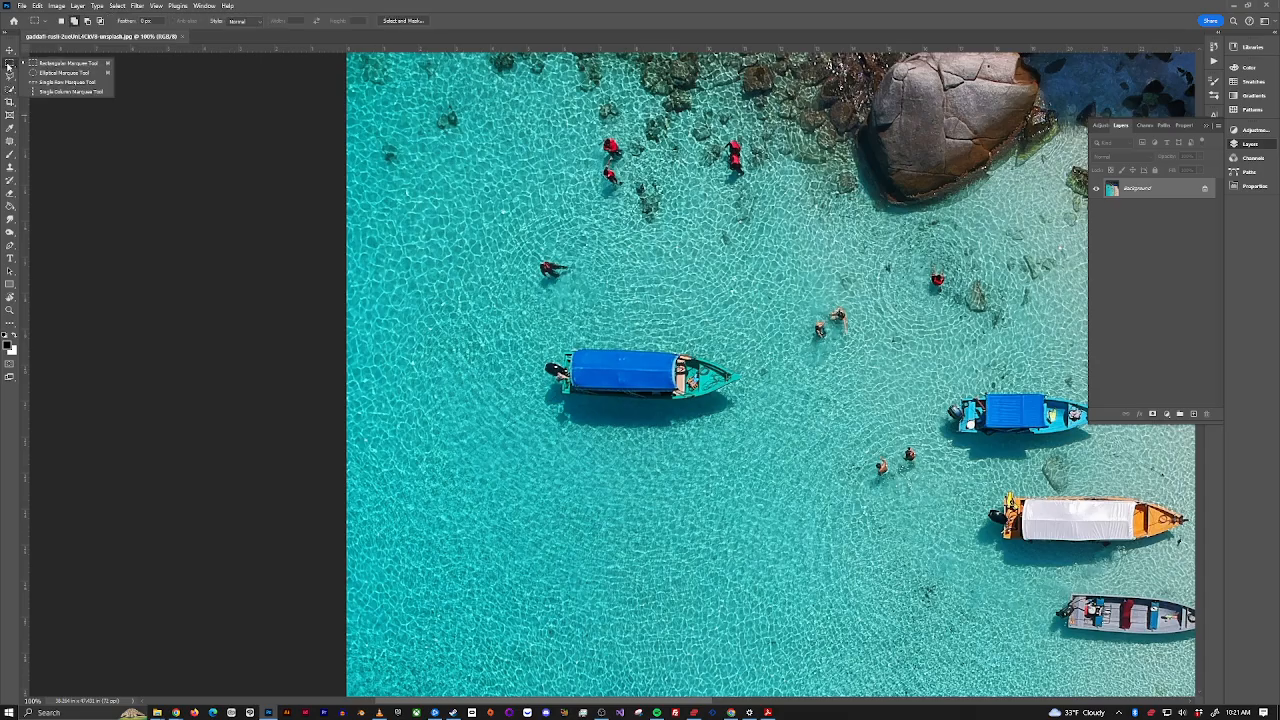
left_click(8, 66)
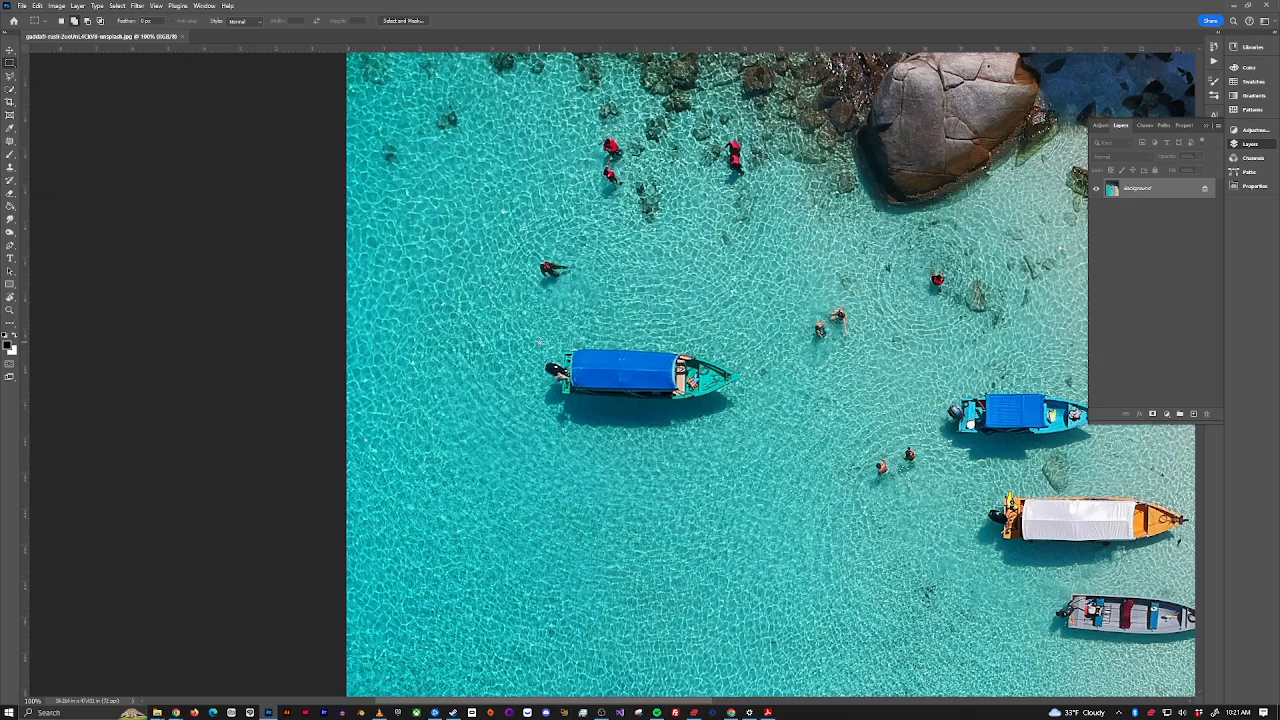
left_click_drag(673, 398, 760, 411)
left_click(62, 24)
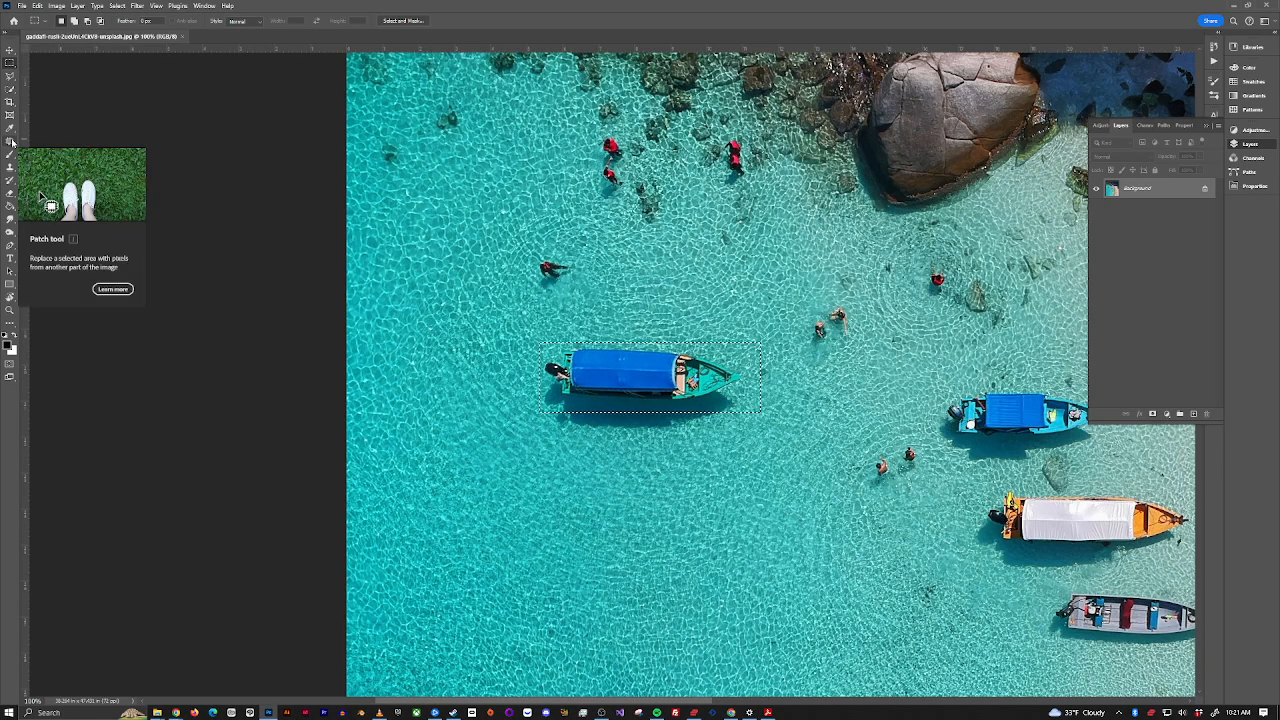
Step: Try to patch the selected boat with open water from just below it, then discard the patch and the selection
left_click(11, 142)
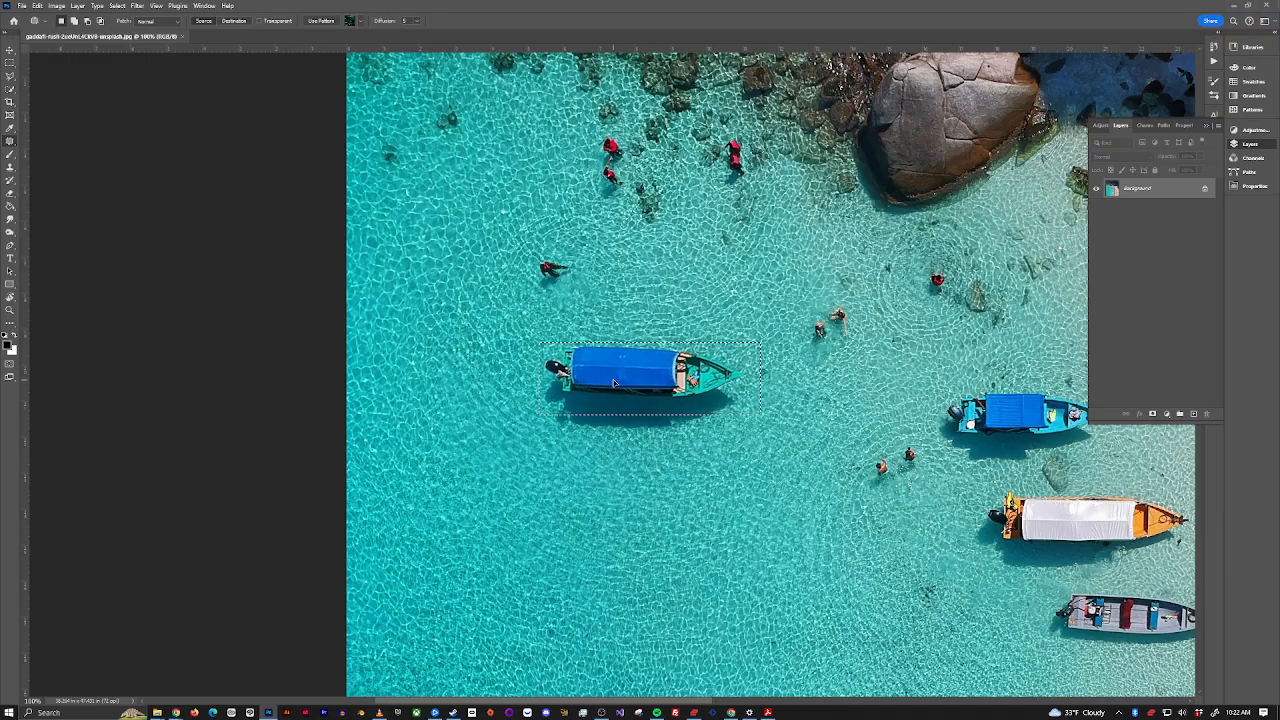
left_click_drag(613, 397, 604, 492)
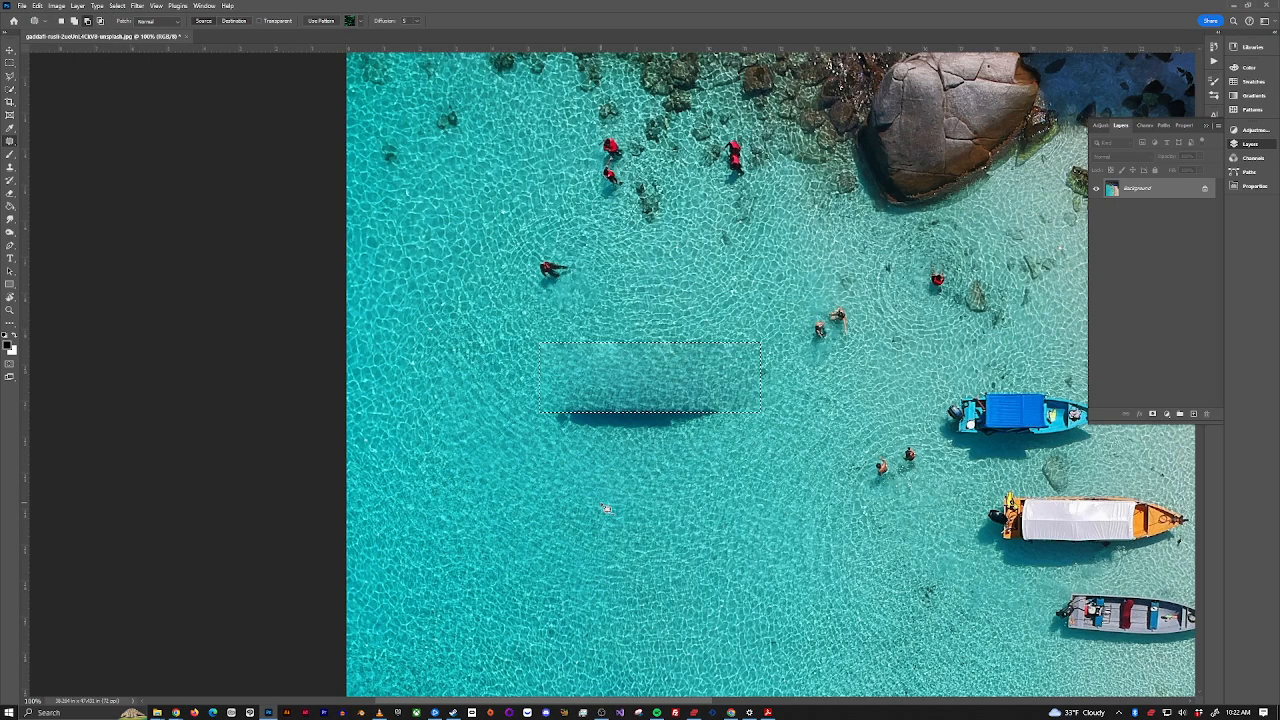
key("ctrl+d")
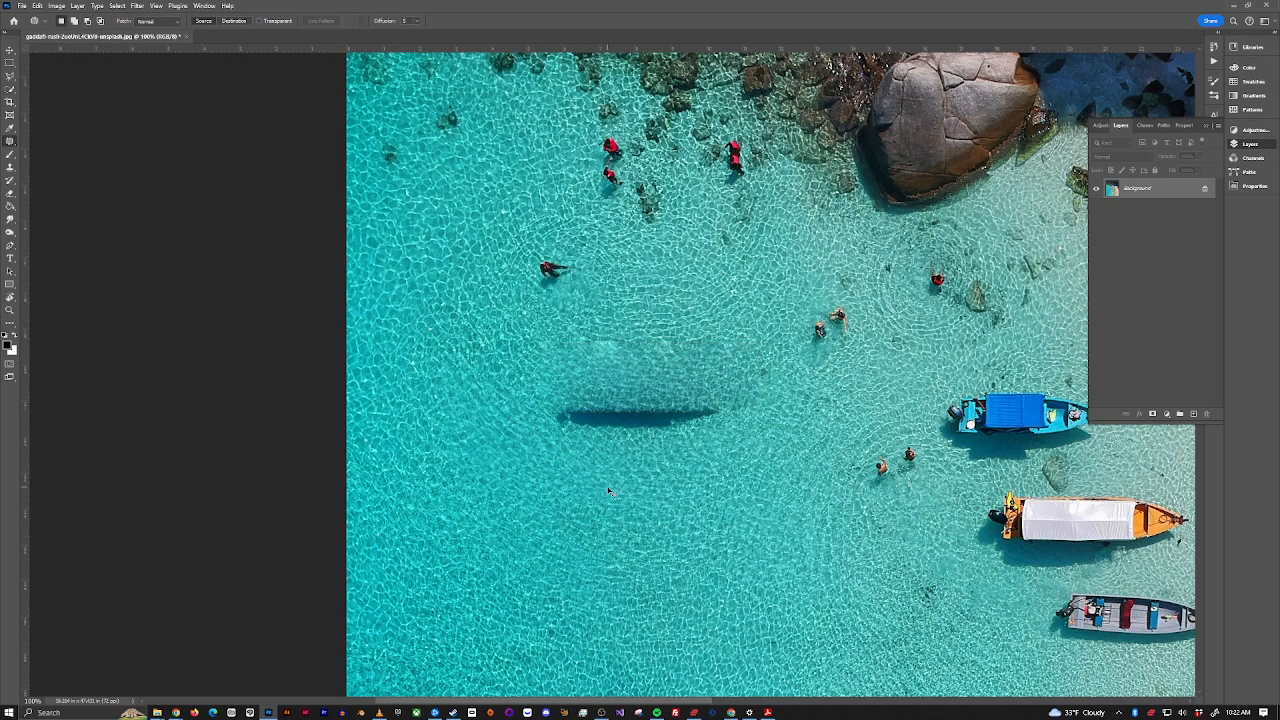
key("ctrl+z")
key("ctrl+z")
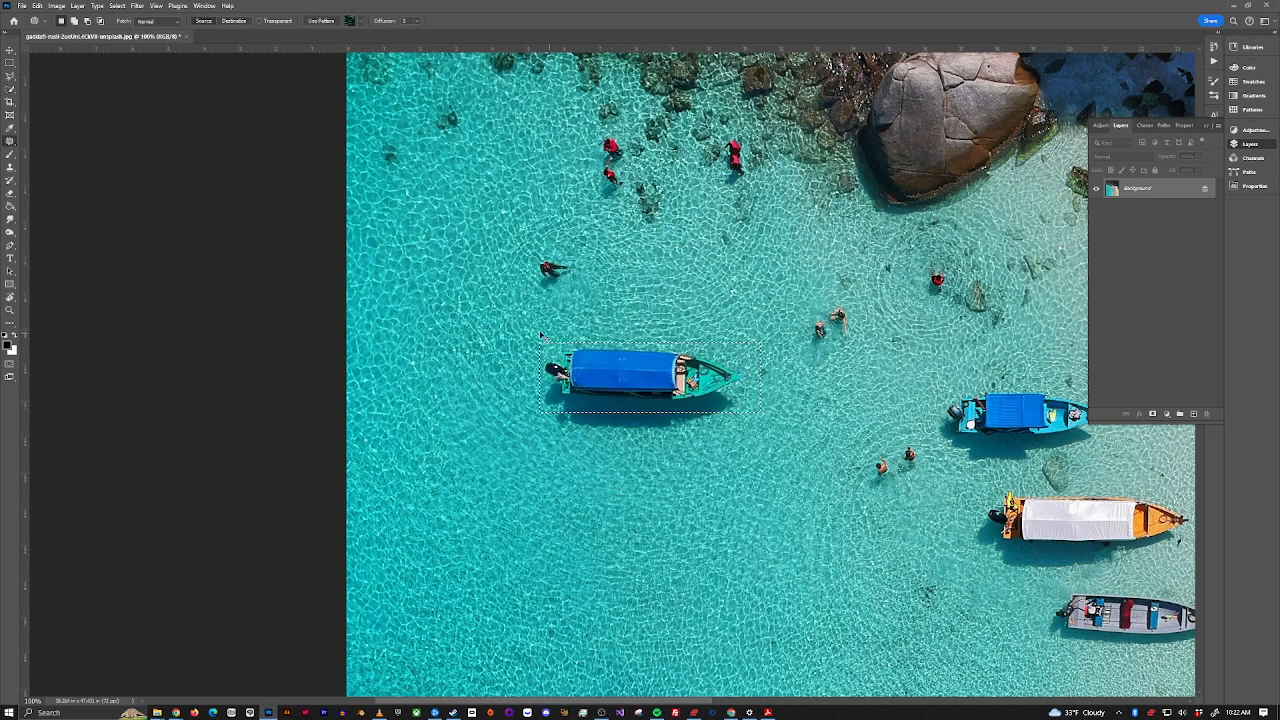
key("ctrl+d")
Step: Enclose the same boat and its whole shadow in a larger rectangular marquee and patch it with open water from below
key("m")
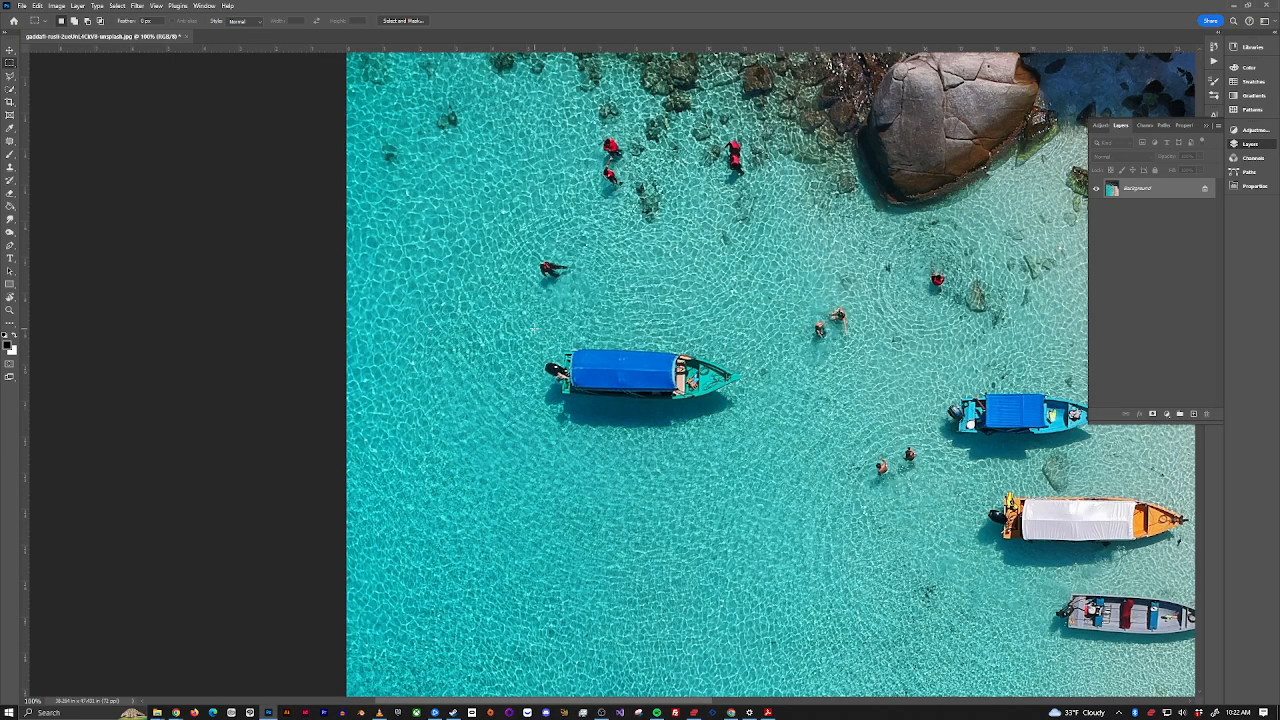
left_click_drag(609, 403, 780, 455)
left_click(10, 141)
left_click_drag(660, 399, 598, 563)
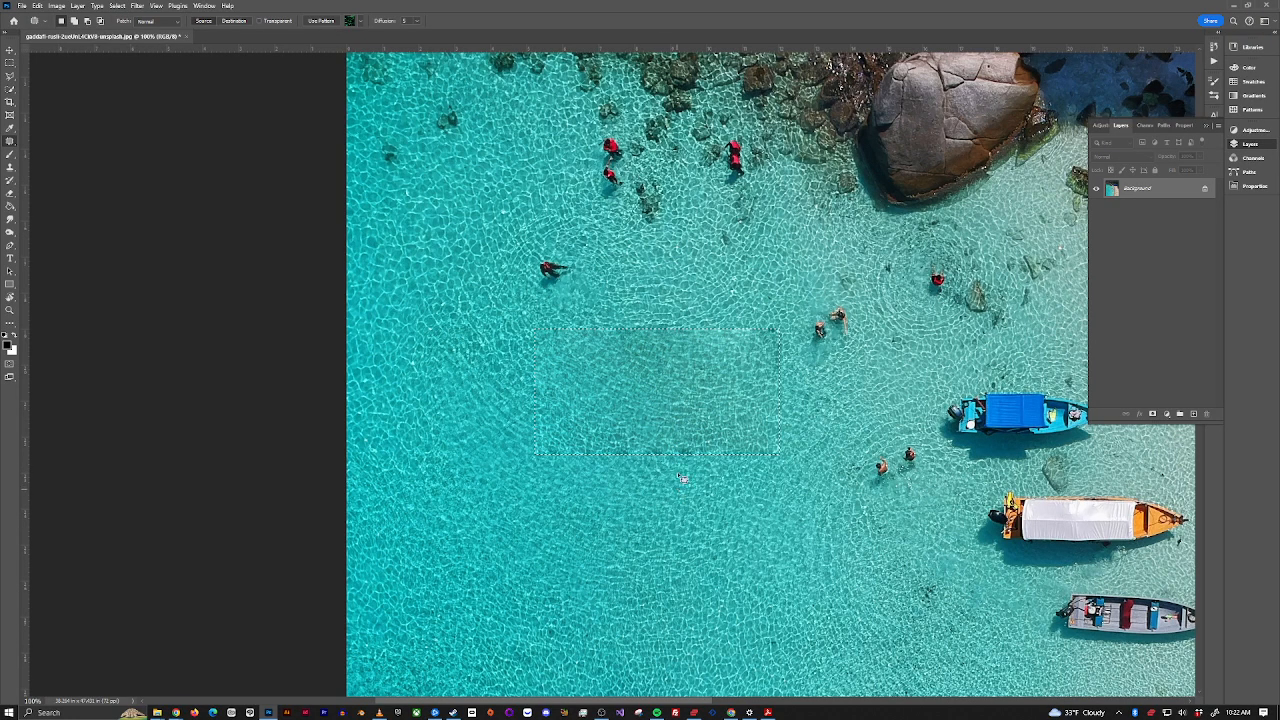
key("ctrl+d")
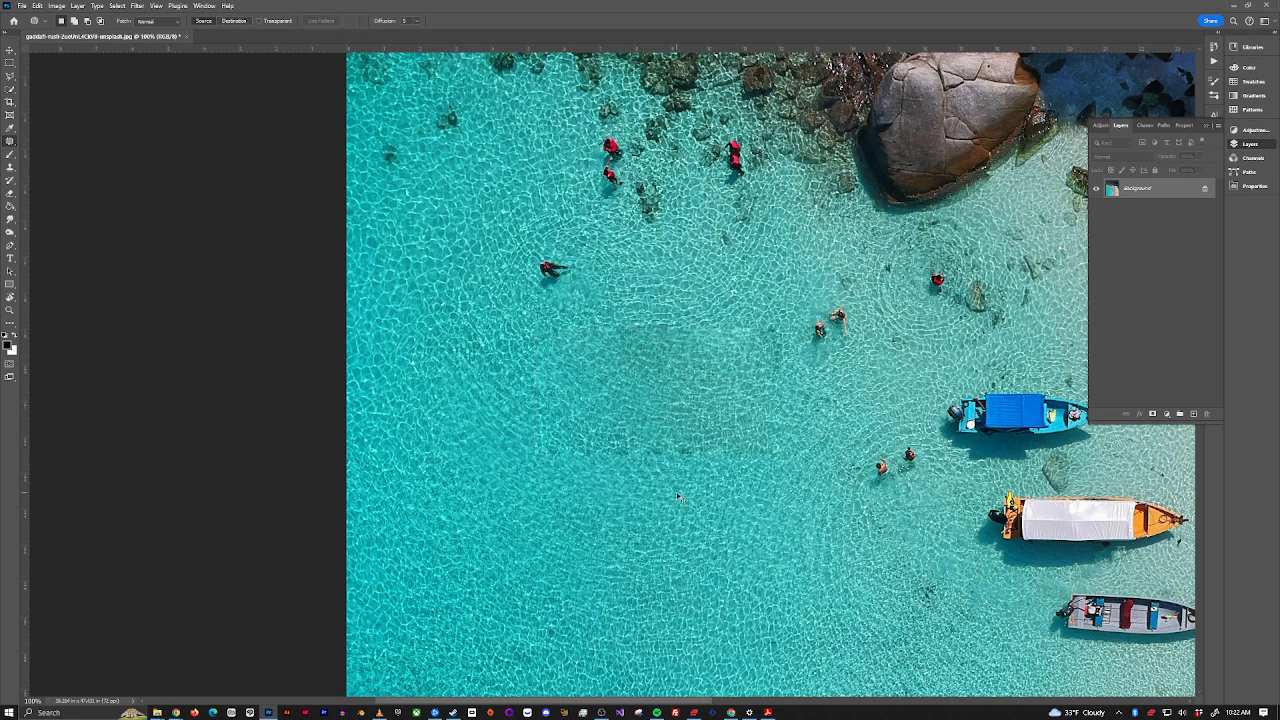
Step: Restore the marquee over the patched water, patch it again with water from below, and clear the selection
key("ctrl+z")
left_click_drag(689, 388, 614, 513)
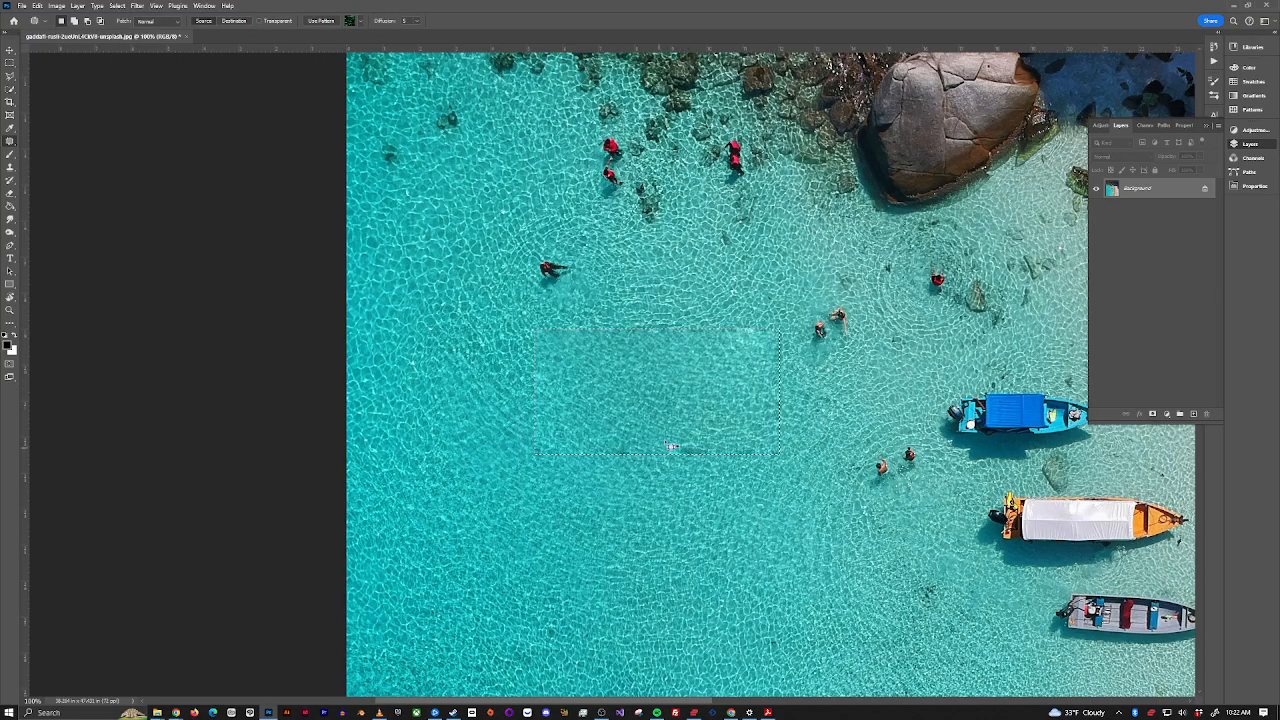
key("ctrl+d")
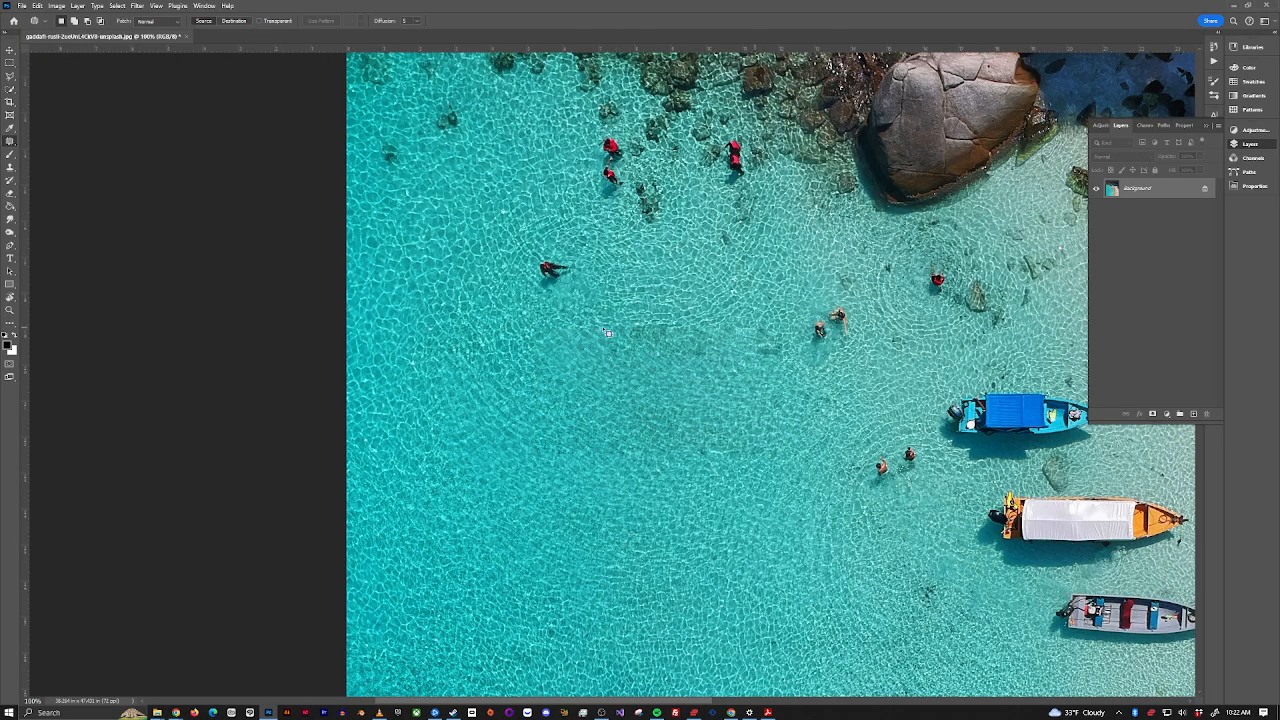
scroll(670, 420, "down", 2)
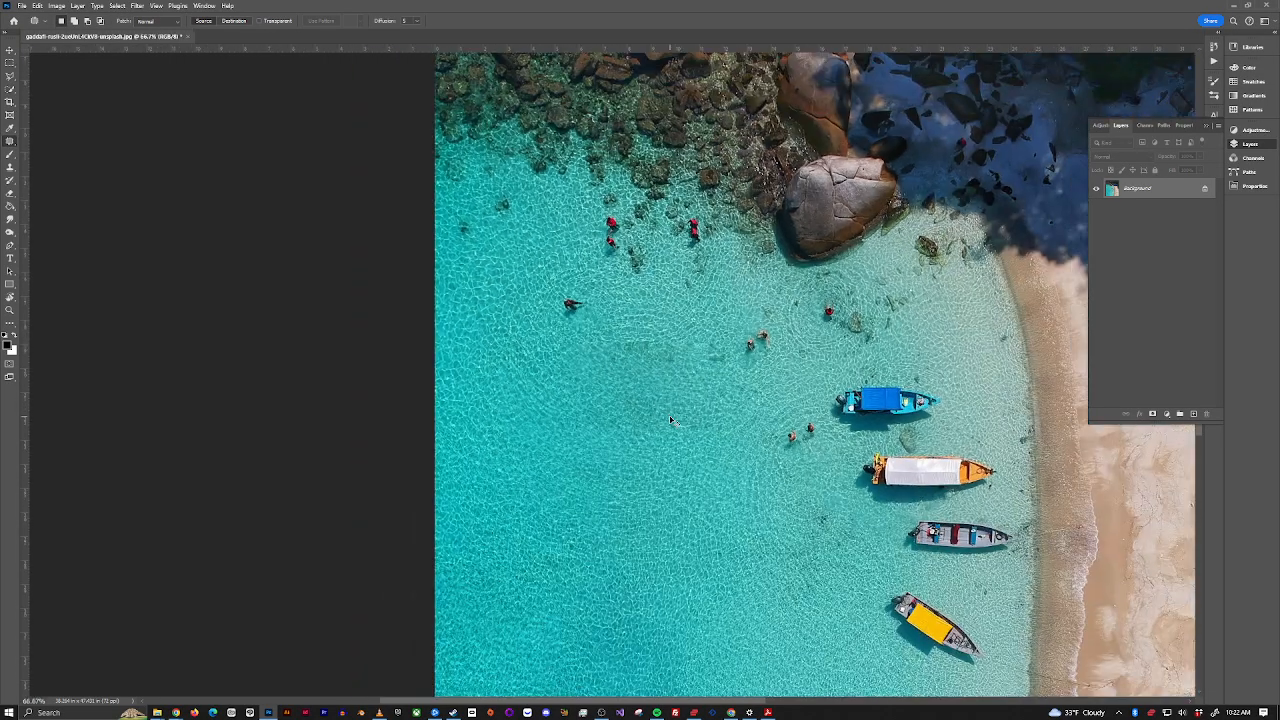
scroll(670, 420, "up", 2)
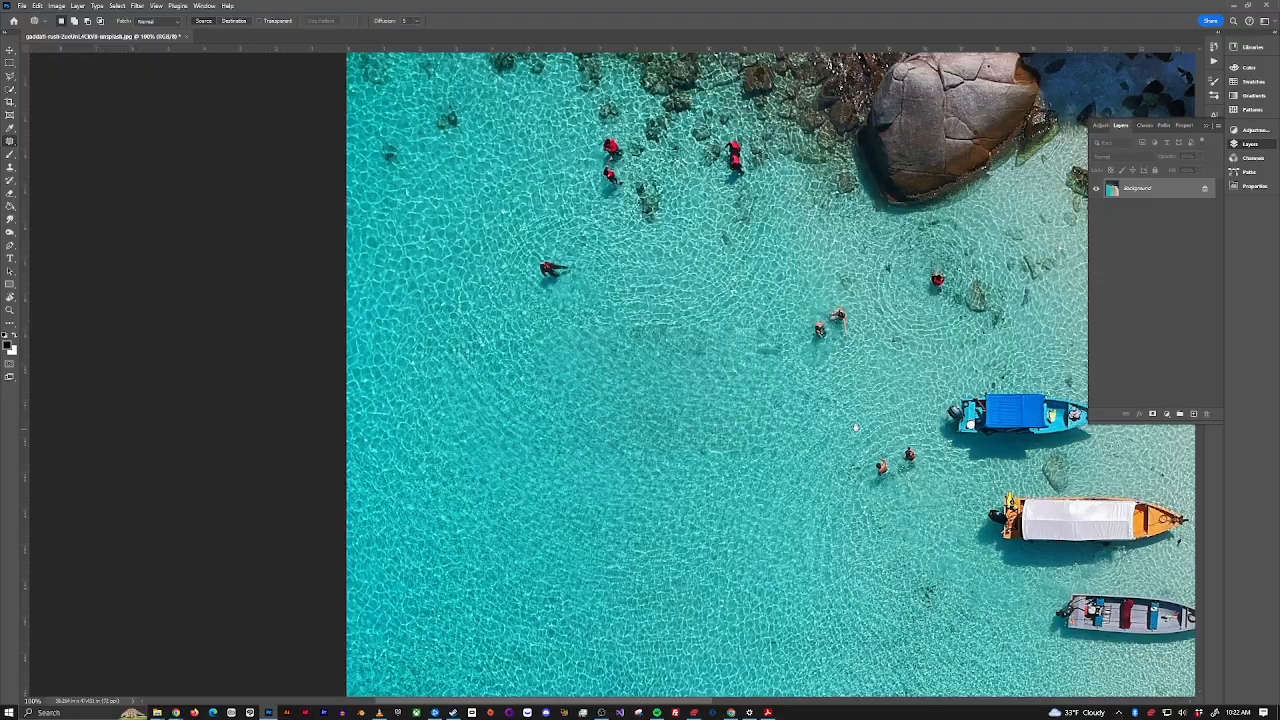
Step: Outline the blue boat above the white-roofed boat with the lasso and patch it with clear water from nearby
left_click_drag(866, 427, 427, 294)
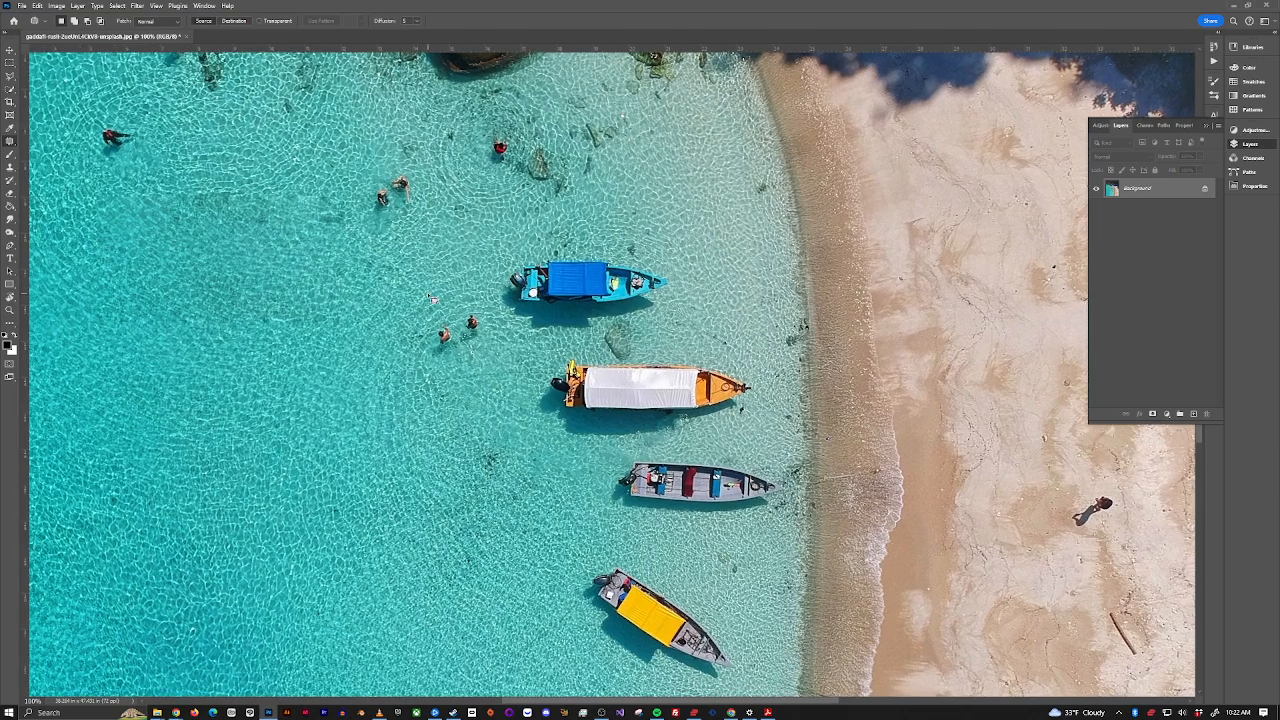
left_click(9, 64)
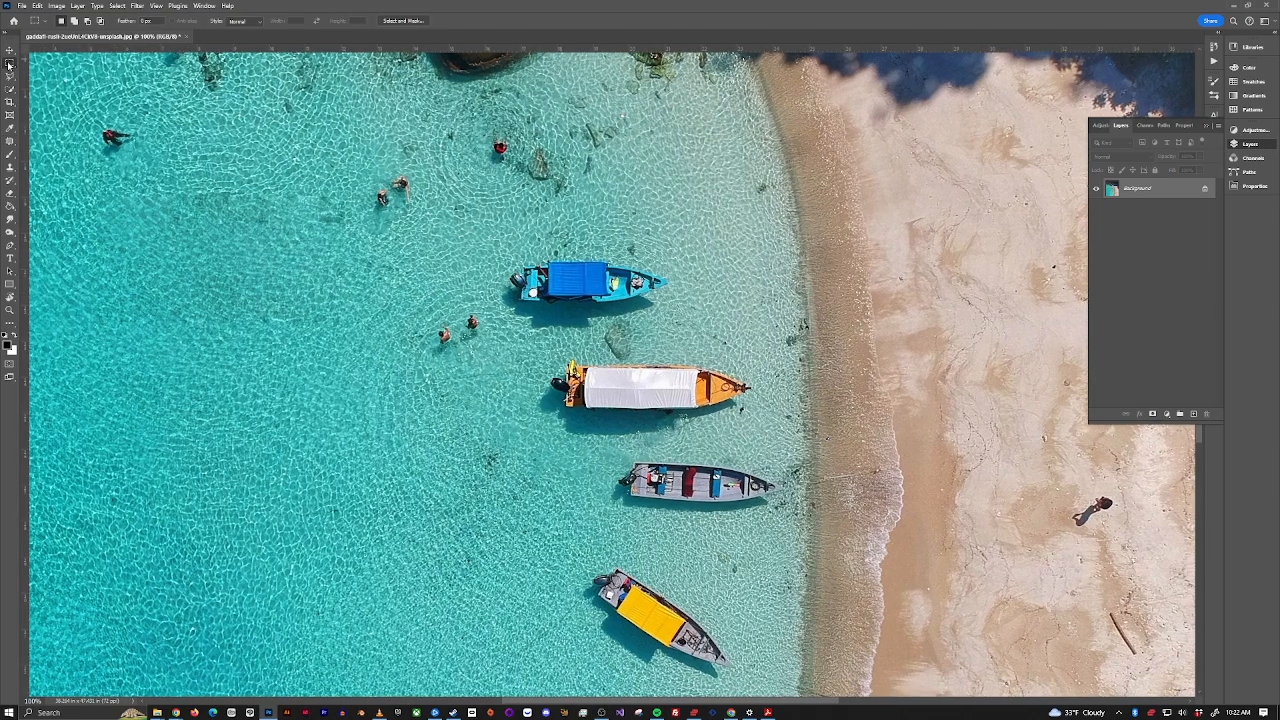
left_click(10, 77)
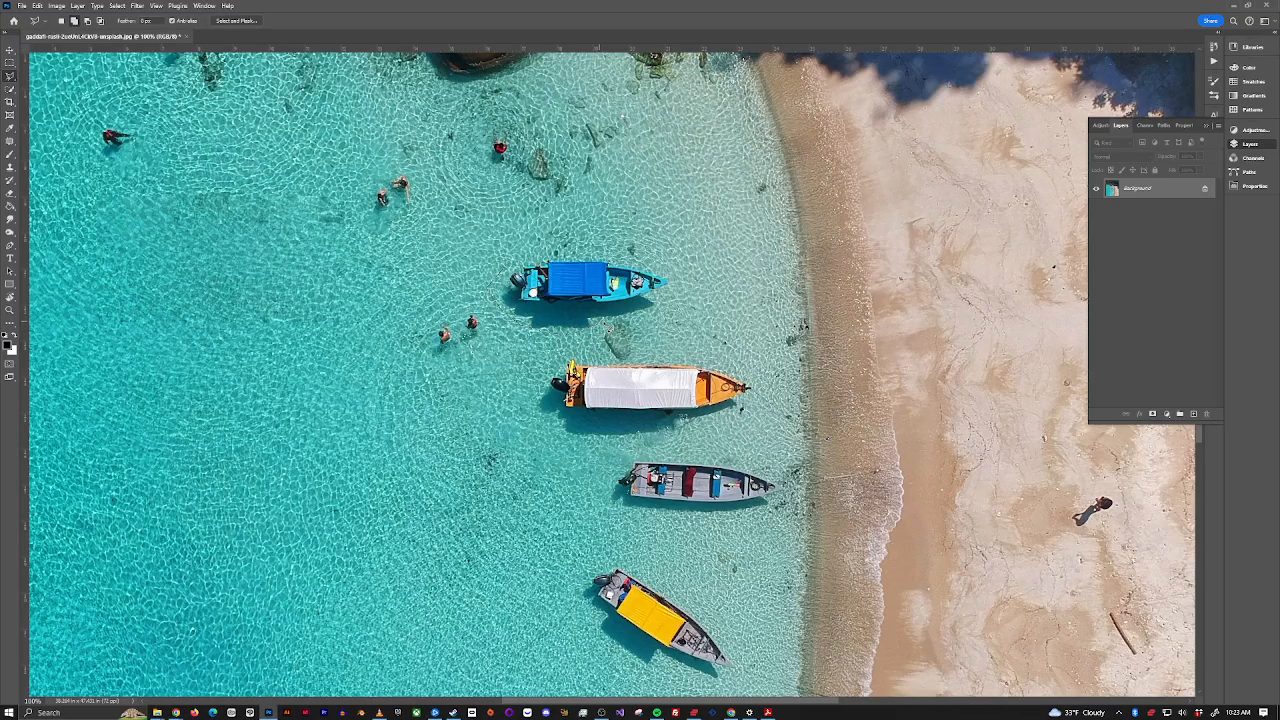
mouse_move(686, 294)
left_mouse_down()
mouse_move(638, 250)
mouse_move(582, 245)
mouse_move(375, 277)
left_mouse_up()
left_click_drag(302, 303, 279, 319)
left_click(10, 142)
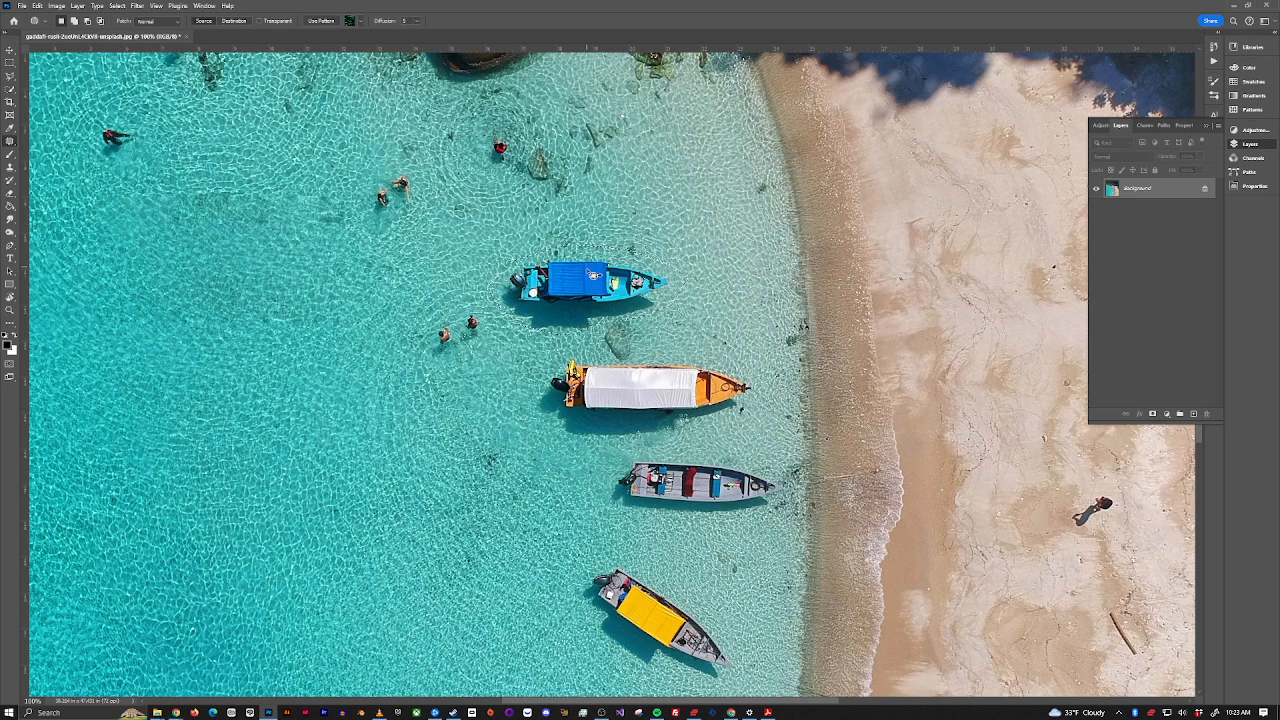
left_click_drag(590, 283, 660, 212)
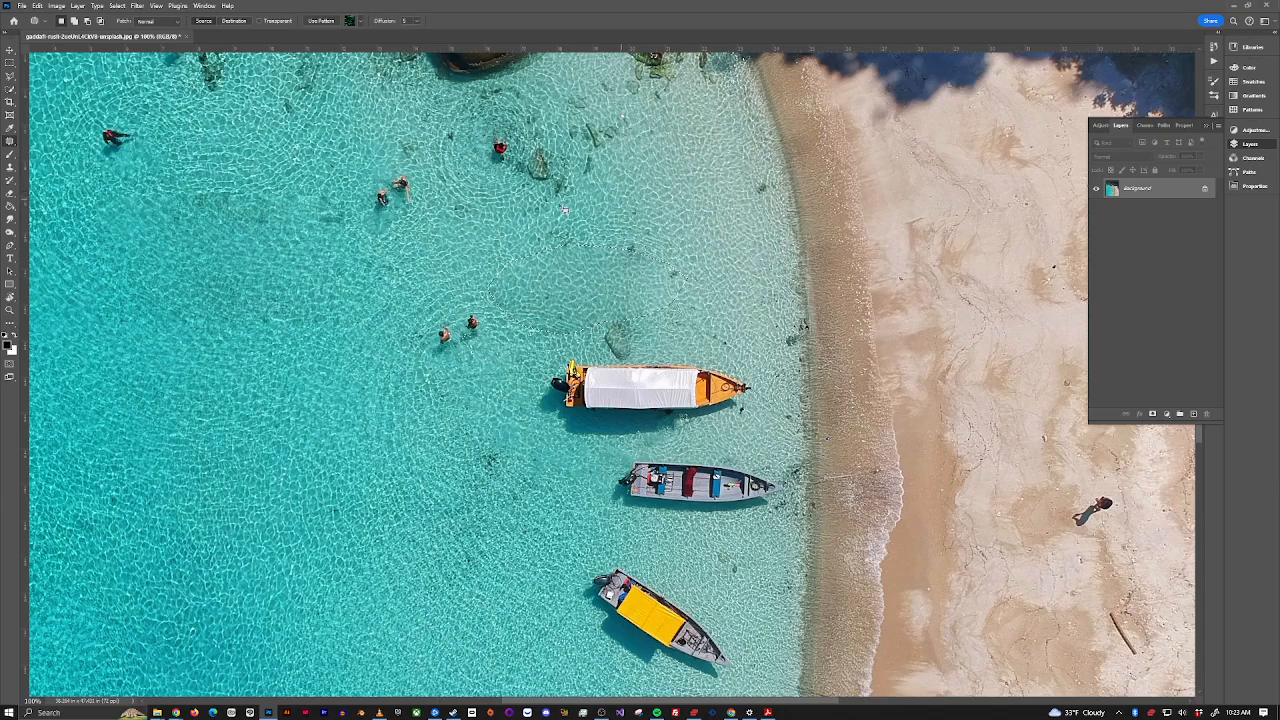
Step: Clean up leftover marks in the patched water and the dark spot above the white-roofed boat using a smaller Spot Healing Brush
right_click(11, 141)
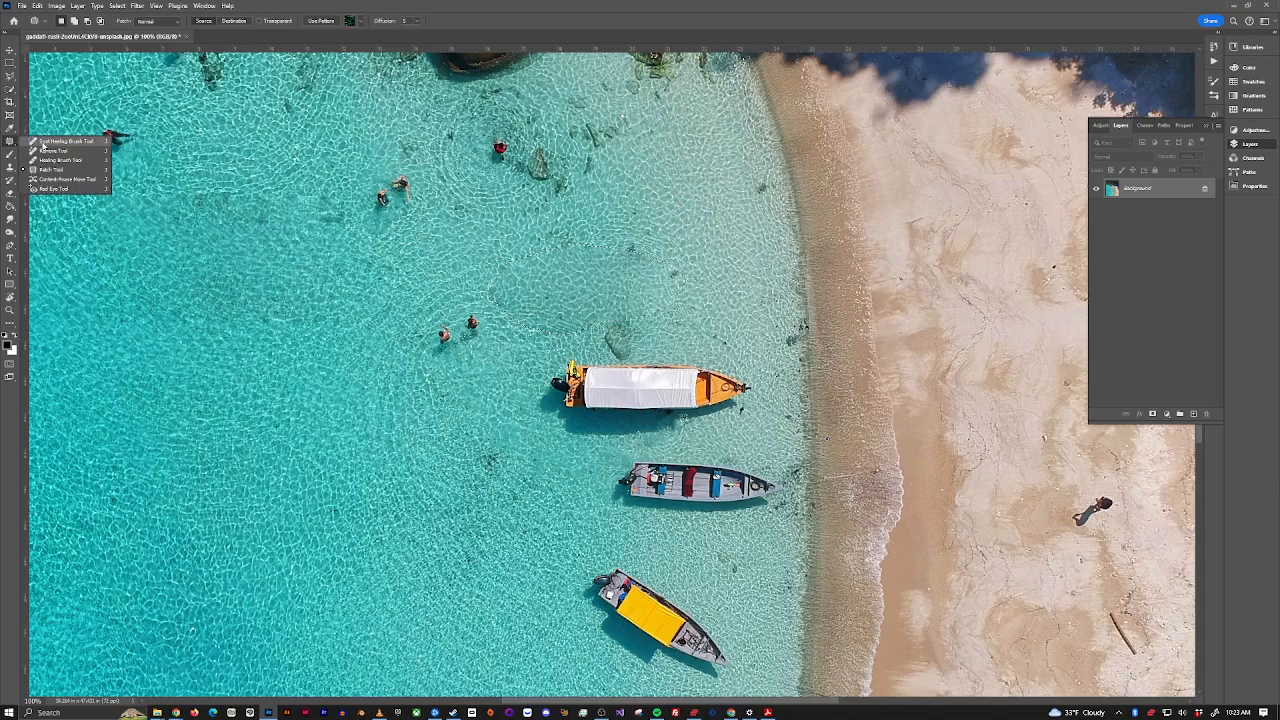
left_click(48, 145)
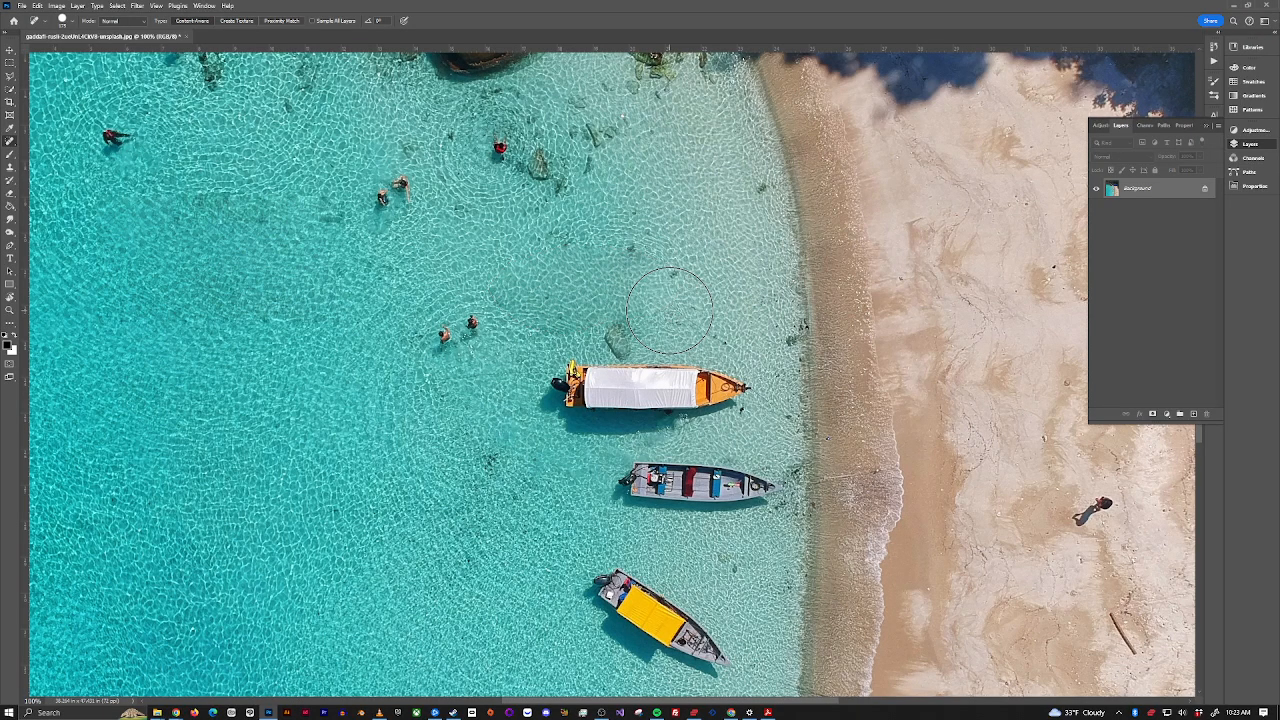
key("bracketleft")
key("bracketleft")
key("bracketleft")
key("bracketleft")
left_click(668, 250)
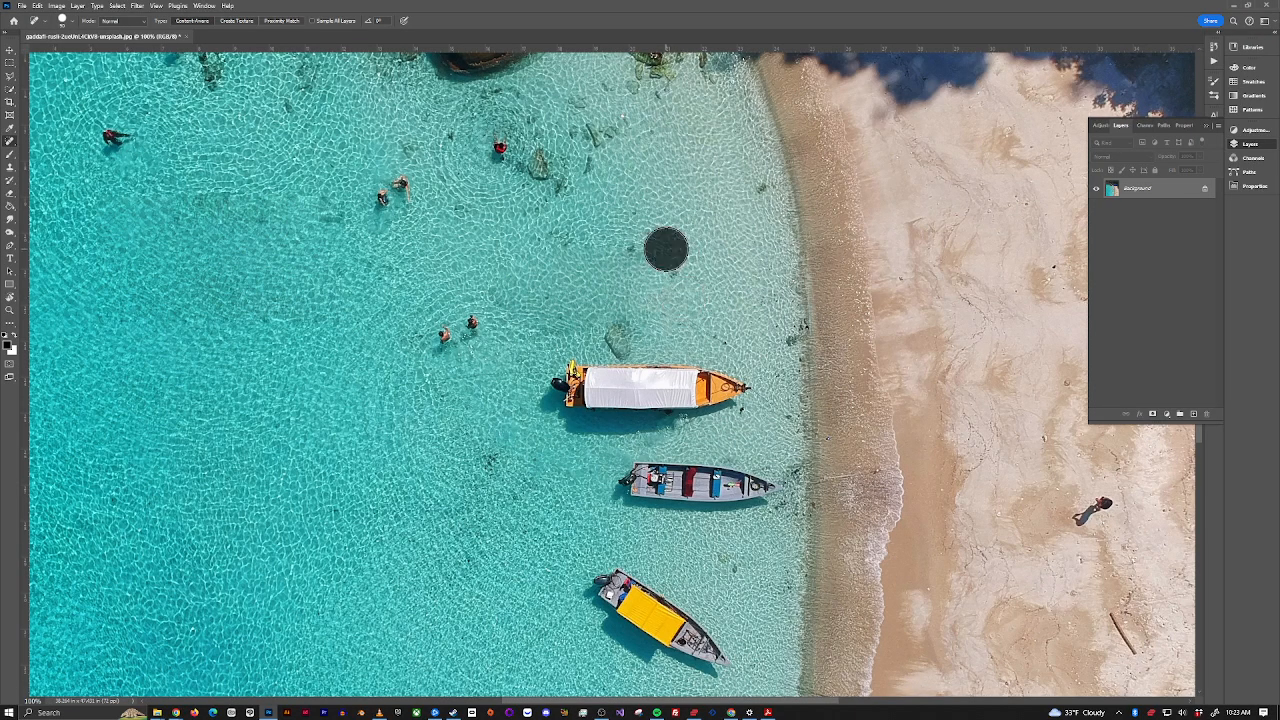
left_click(607, 246)
left_click(521, 251)
left_click(498, 270)
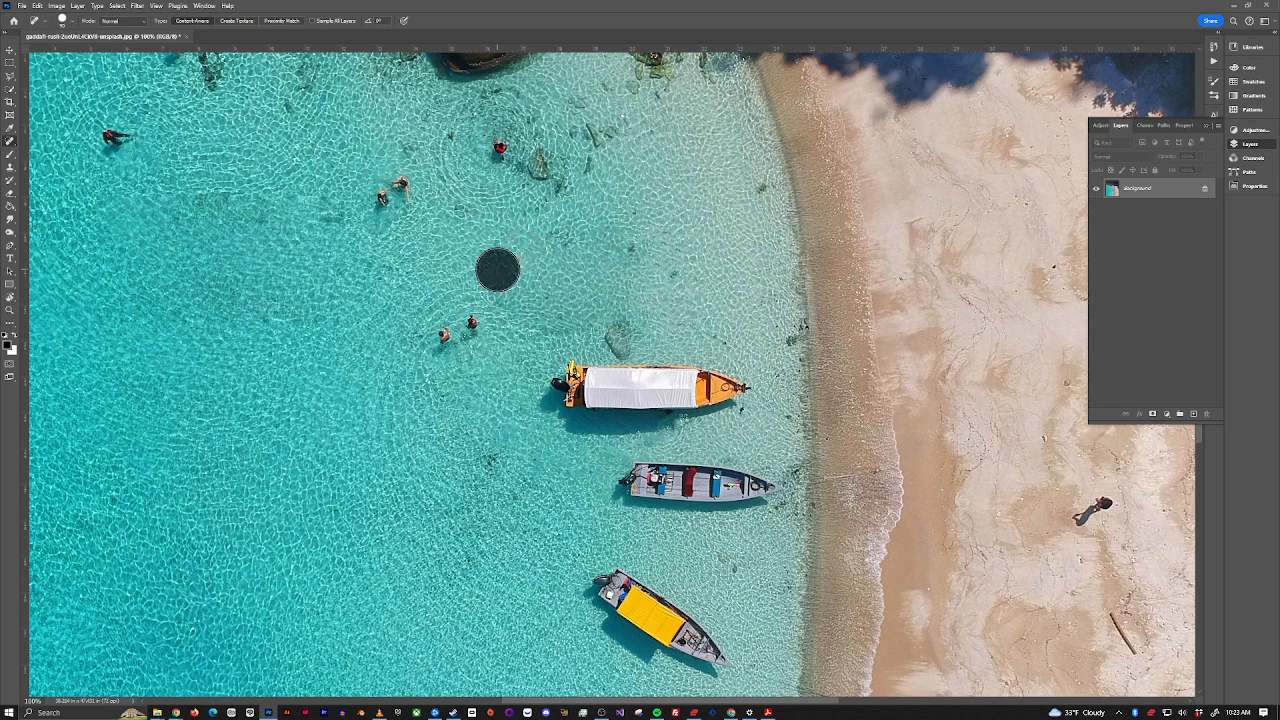
left_click(513, 331)
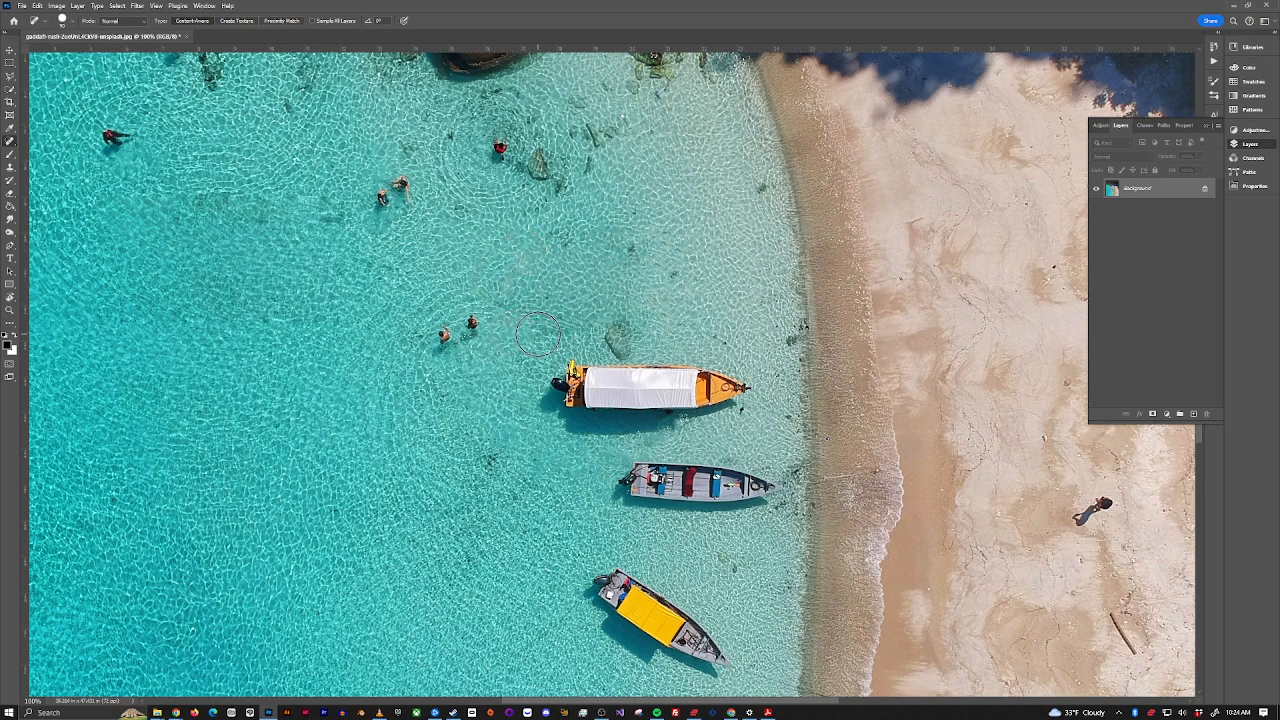
left_click(570, 326)
left_click(580, 314)
left_click(552, 305)
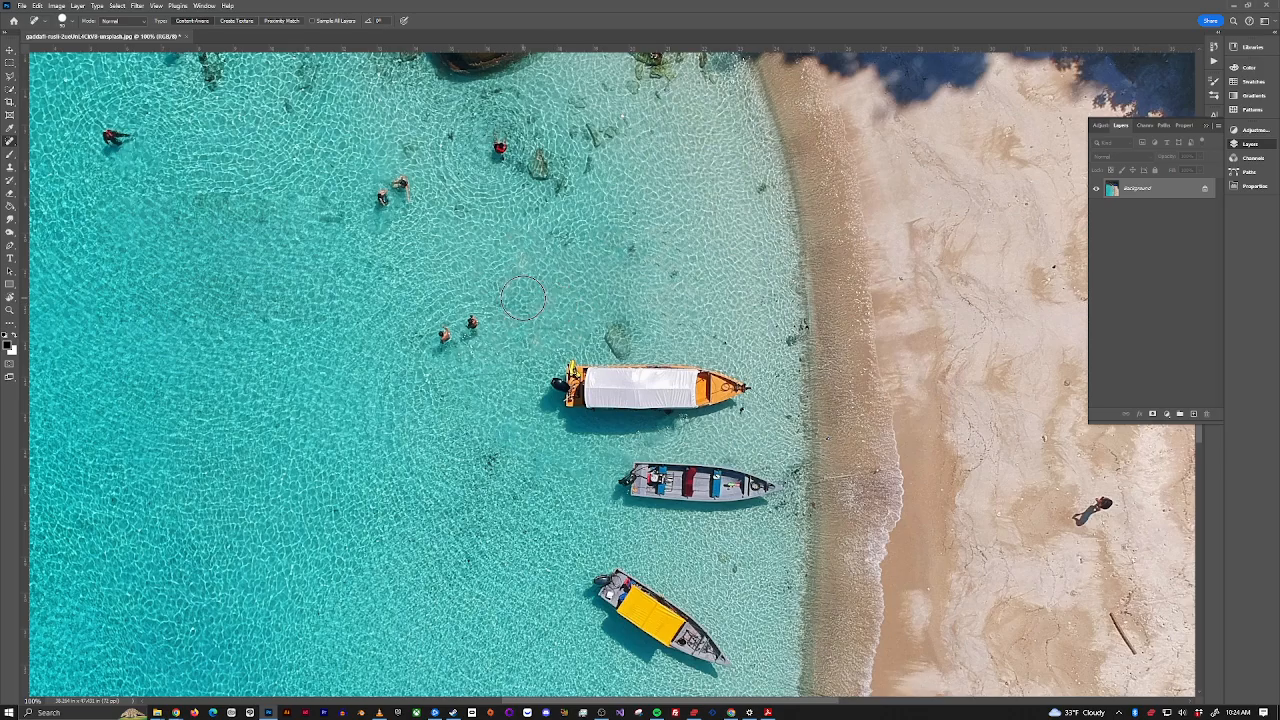
left_click(523, 297)
left_click(553, 242)
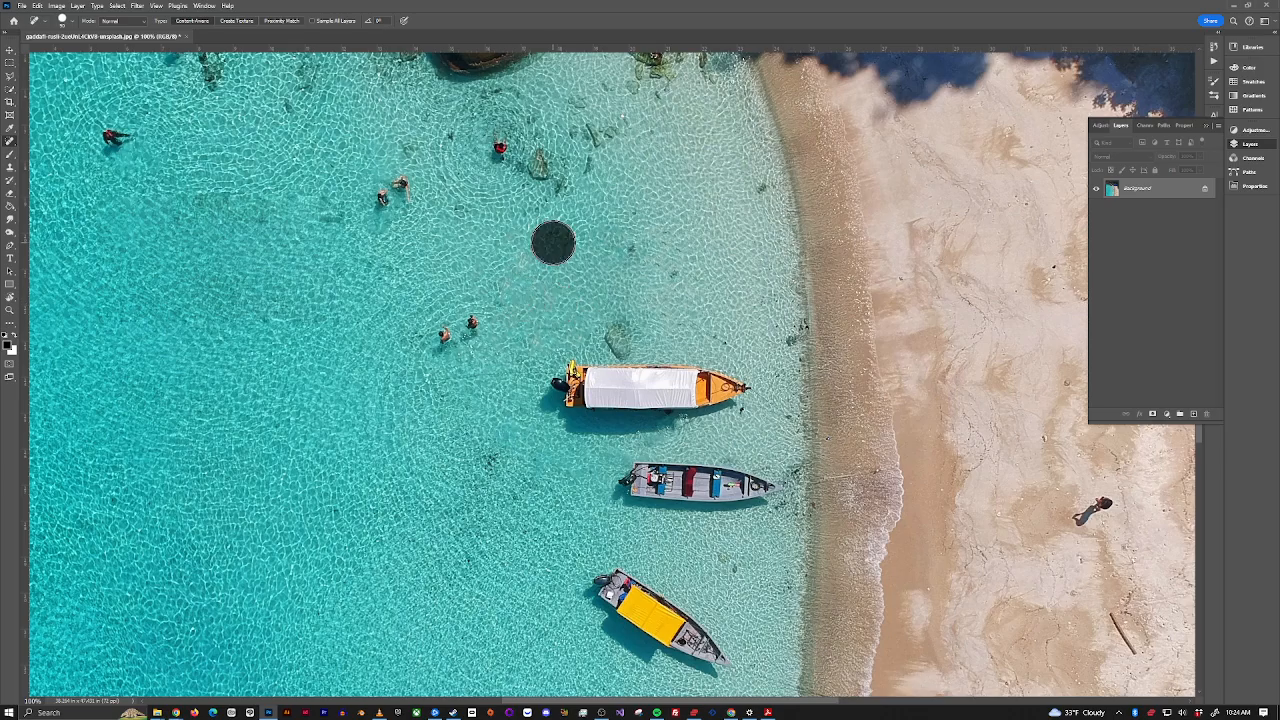
left_click(503, 293)
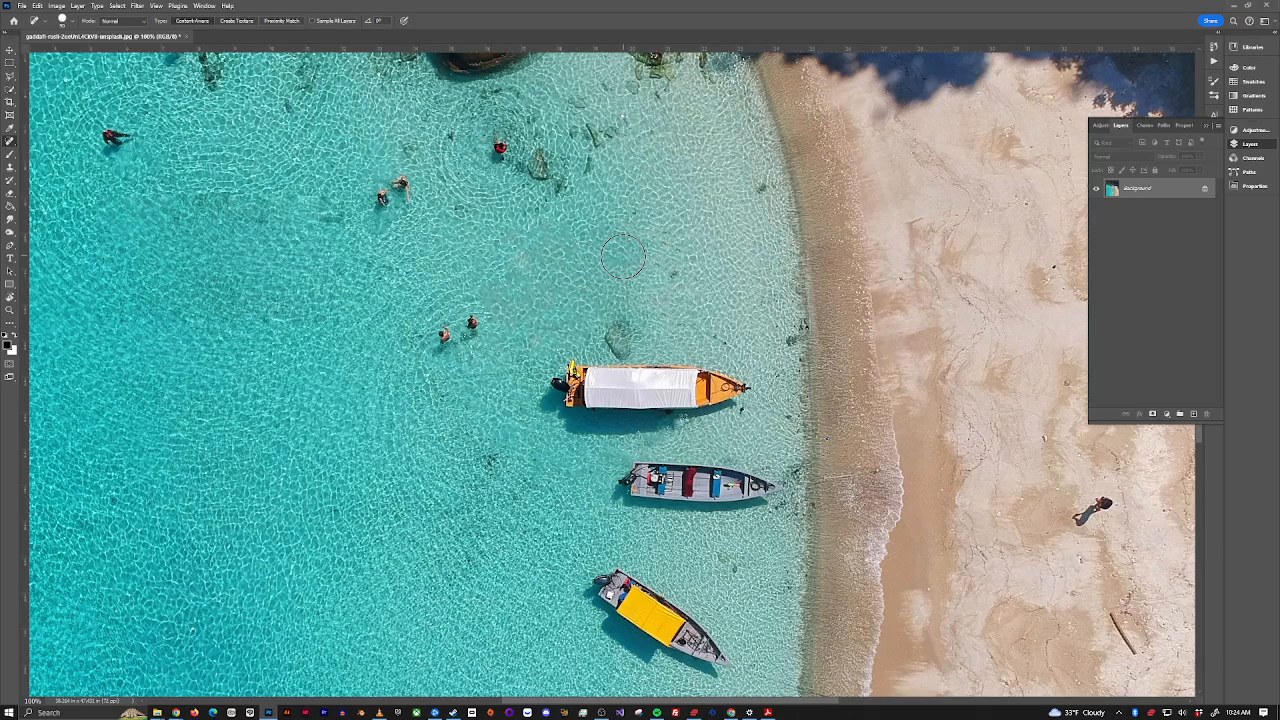
left_click(620, 339)
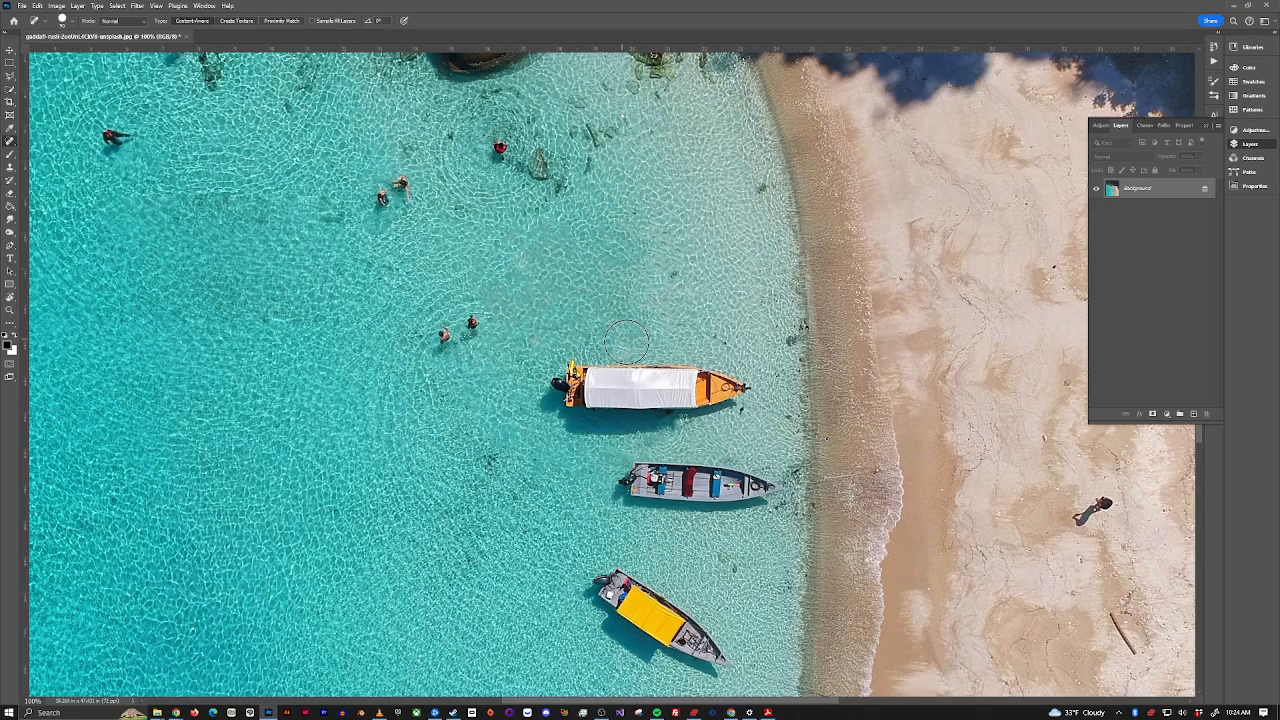
Step: Paint out the pointed orange bow of the white-roofed boat and the adjoining roof edge with the Spot Healing Brush
left_click(733, 389)
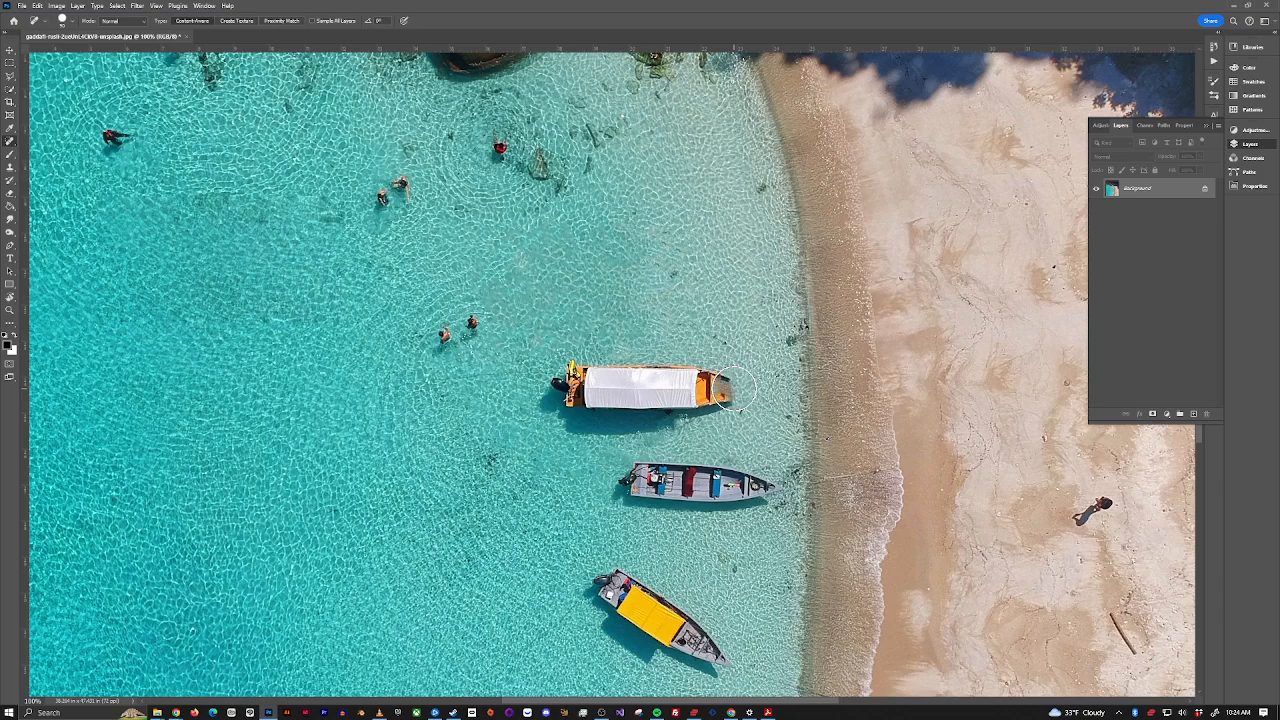
left_click(709, 380)
left_click(720, 400)
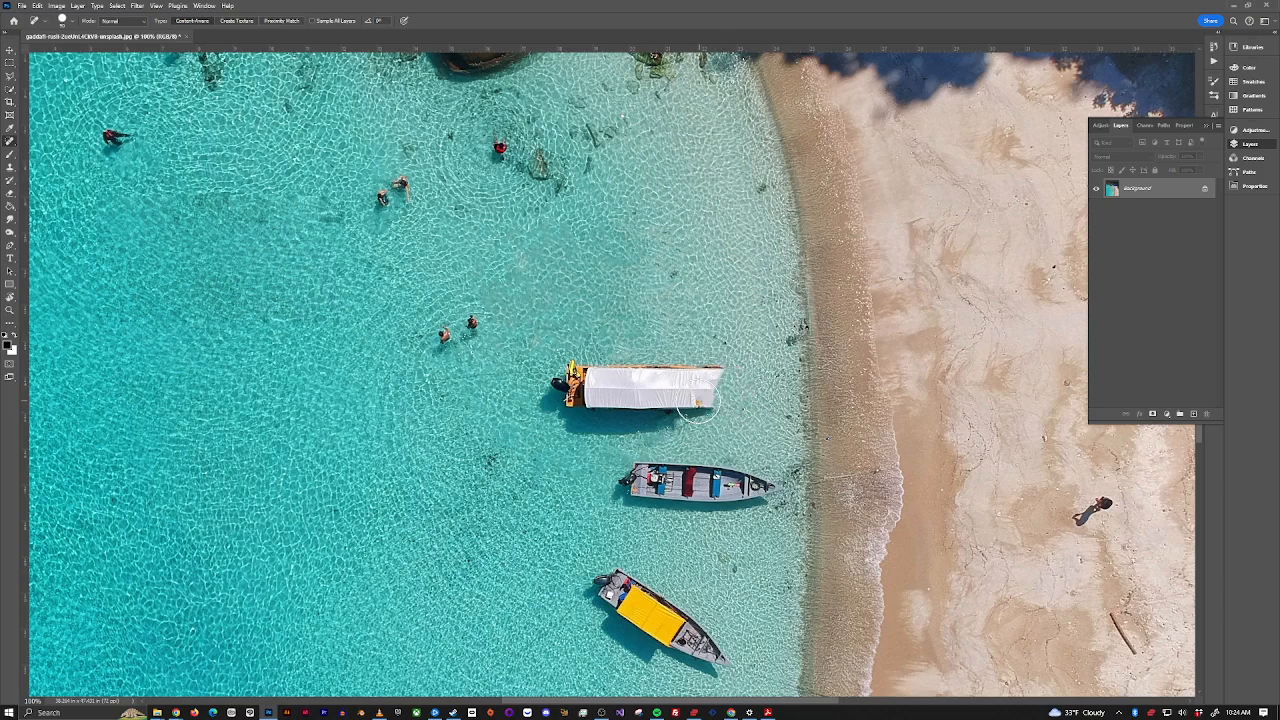
left_click(697, 403)
left_click(714, 371)
left_click(688, 380)
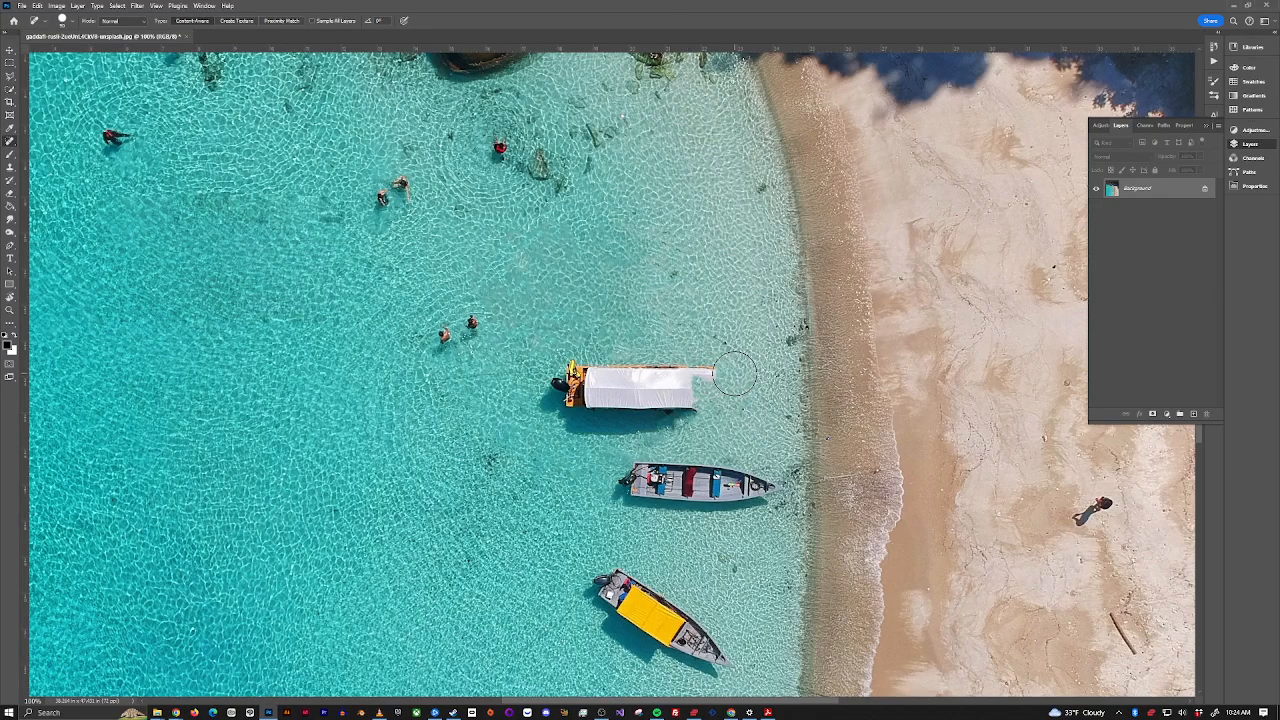
Step: Brush over the rest of the white-roofed boat, its shadow and leftover marks with the Spot Healing Brush to replace them with water
left_click_drag(735, 374, 640, 374)
mouse_move(716, 395)
left_mouse_down()
mouse_move(651, 393)
mouse_move(665, 406)
mouse_move(634, 414)
mouse_move(692, 409)
mouse_move(630, 419)
mouse_move(649, 398)
mouse_move(646, 366)
left_mouse_up()
mouse_move(648, 420)
left_mouse_down()
mouse_move(623, 362)
mouse_move(623, 413)
mouse_move(636, 427)
mouse_move(663, 422)
mouse_move(578, 409)
mouse_move(646, 405)
mouse_move(564, 380)
mouse_move(612, 382)
mouse_move(565, 363)
mouse_move(607, 402)
mouse_move(556, 397)
mouse_move(675, 431)
mouse_move(558, 420)
left_mouse_up()
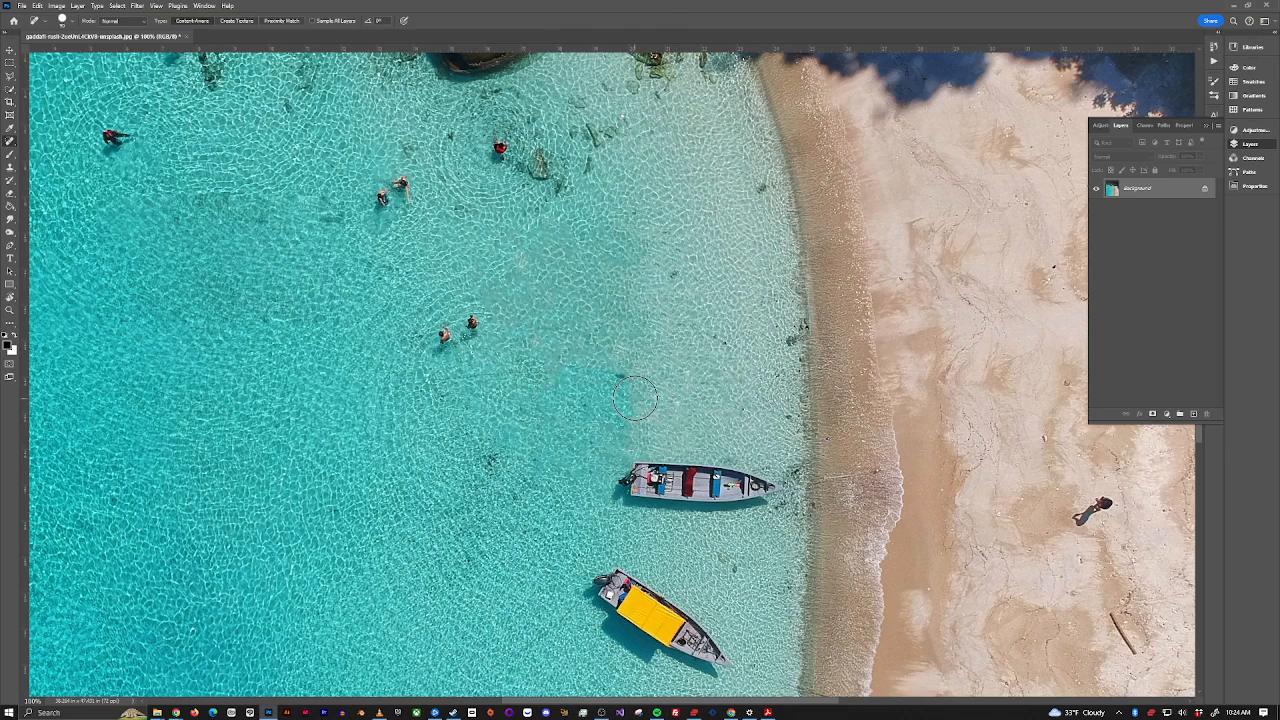
left_click_drag(636, 398, 578, 358)
Step: Outline the grey boat with red and blue cargo using the lasso, patch it with nearby open water, and clear the selection
left_click(11, 76)
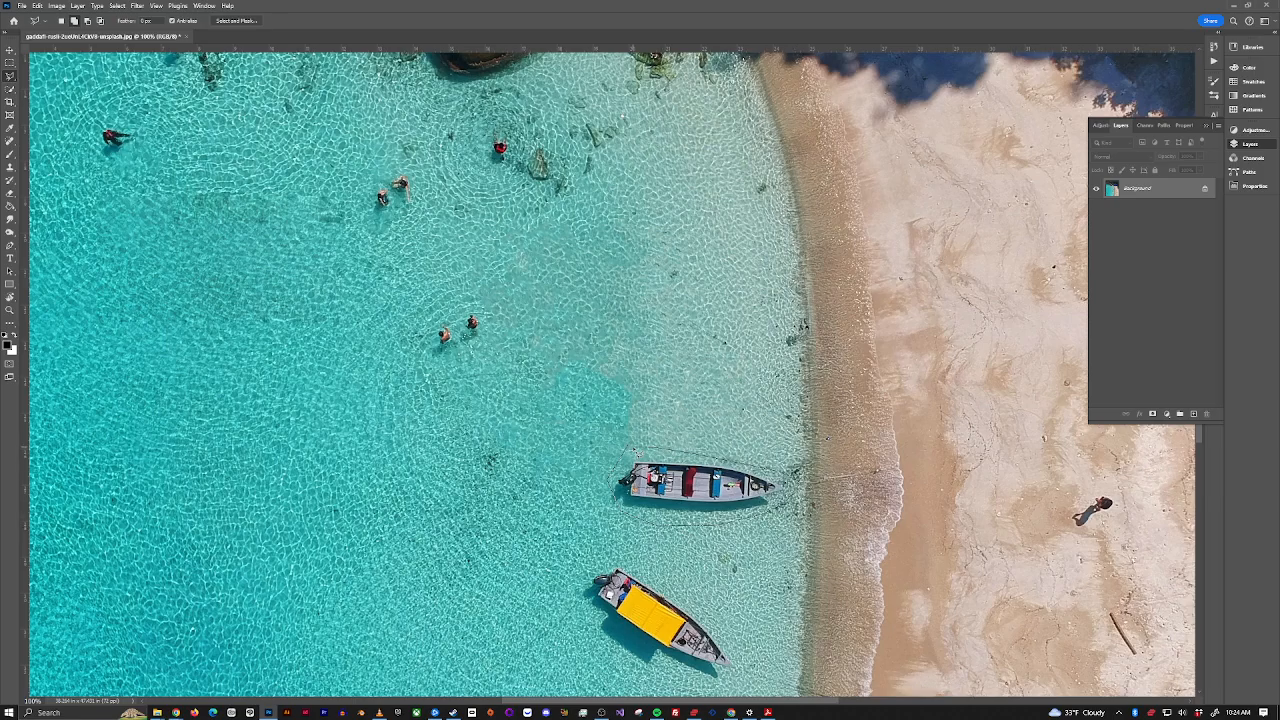
left_click(630, 447)
left_click(11, 140)
left_click(46, 169)
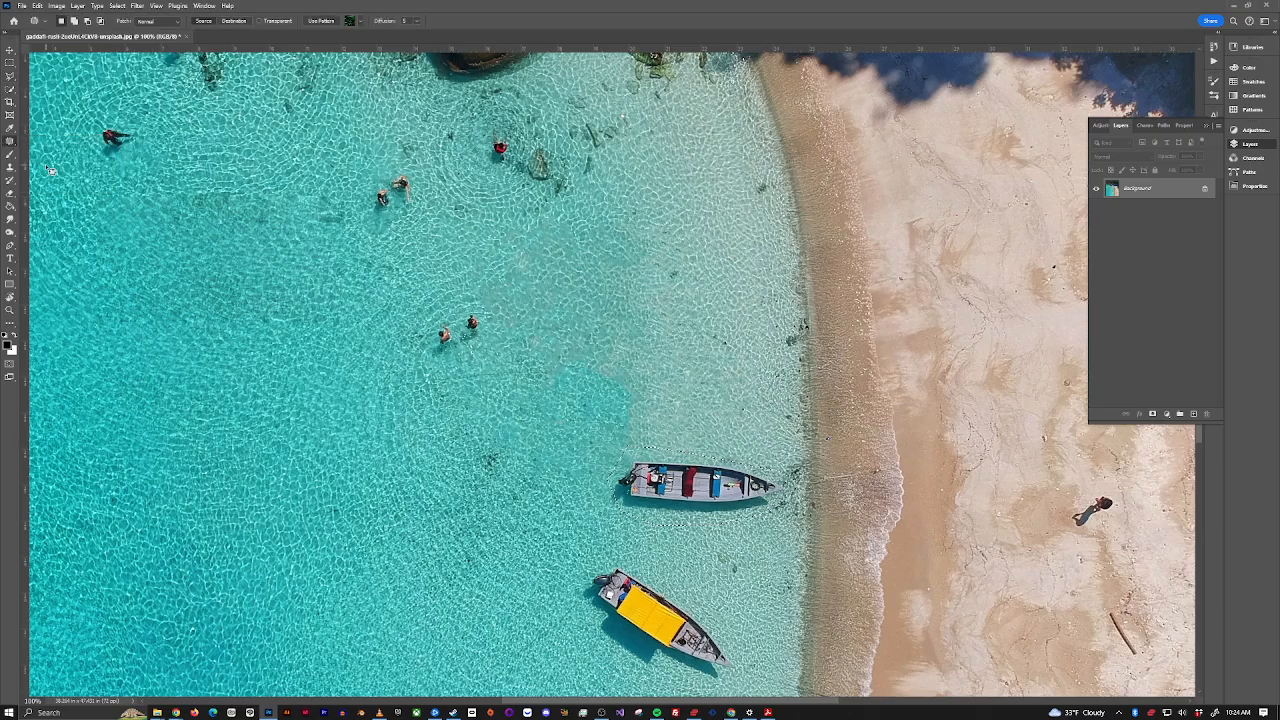
left_click_drag(668, 483, 614, 392)
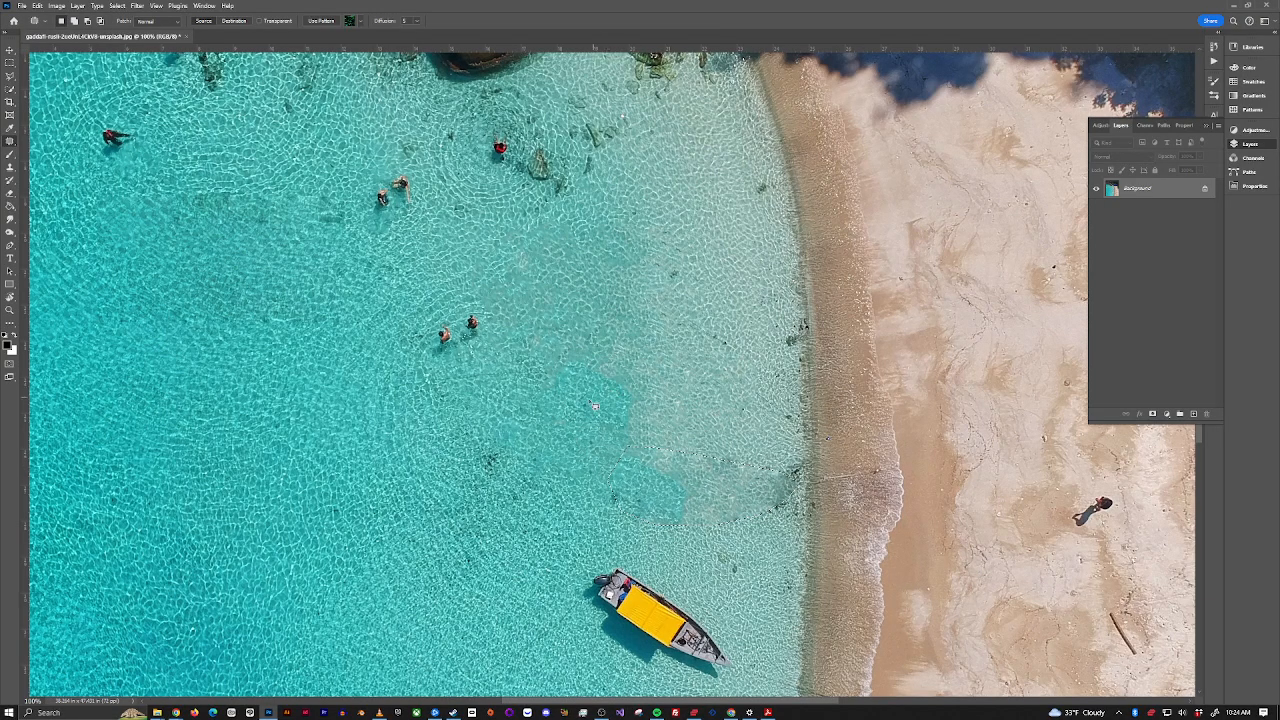
left_click(655, 550)
Step: Outline the yellow-roofed boat and its shadow with the lasso, patch it with open water beside it, and clear the selection
key("l")
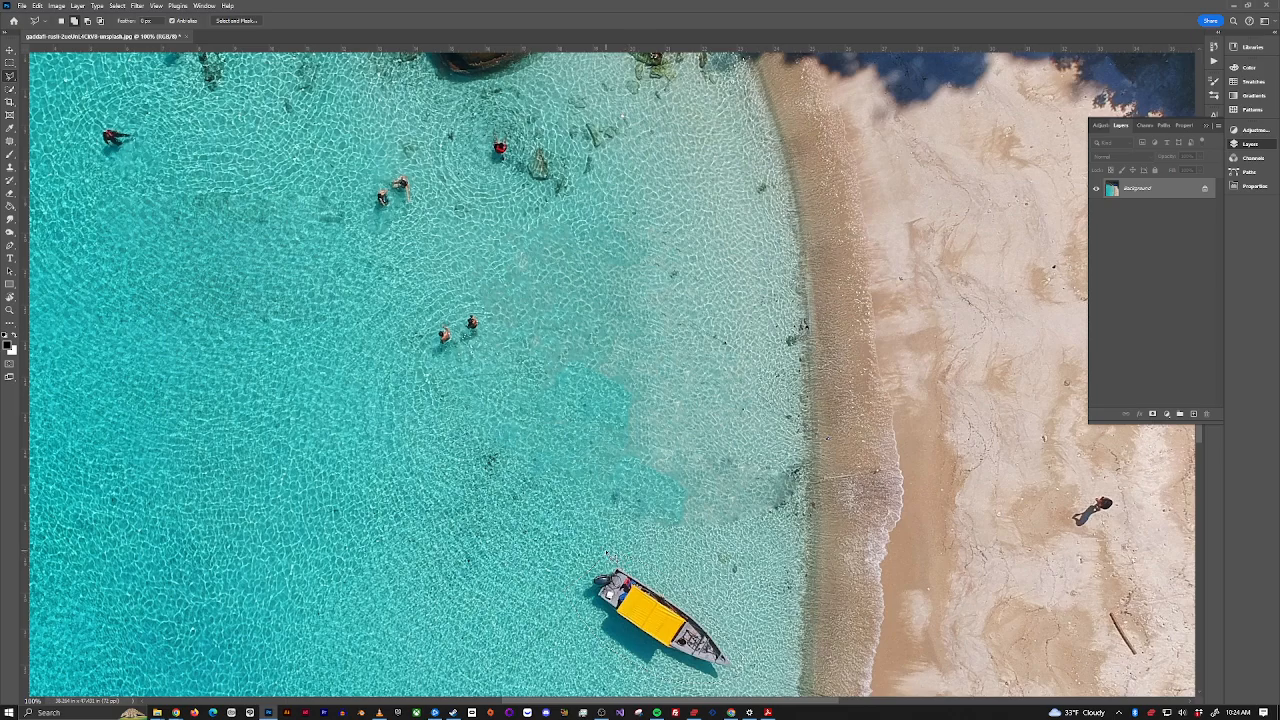
left_click(9, 144)
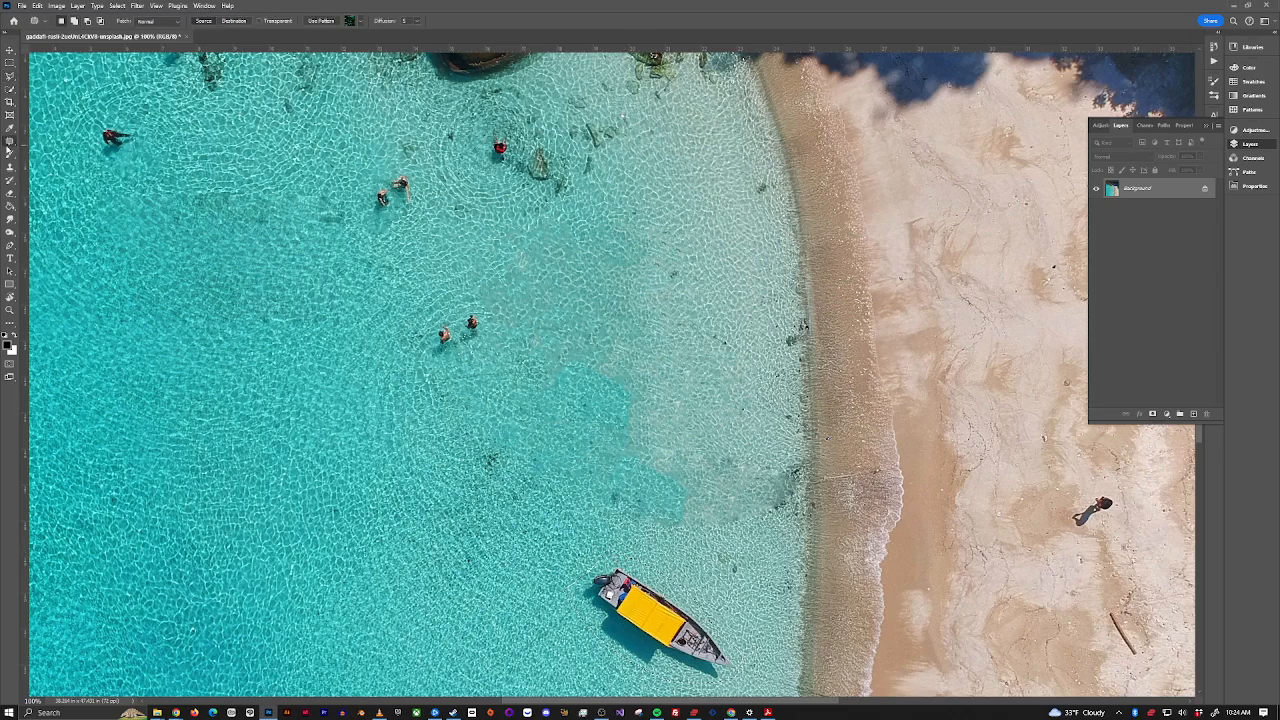
left_click_drag(652, 598, 470, 575)
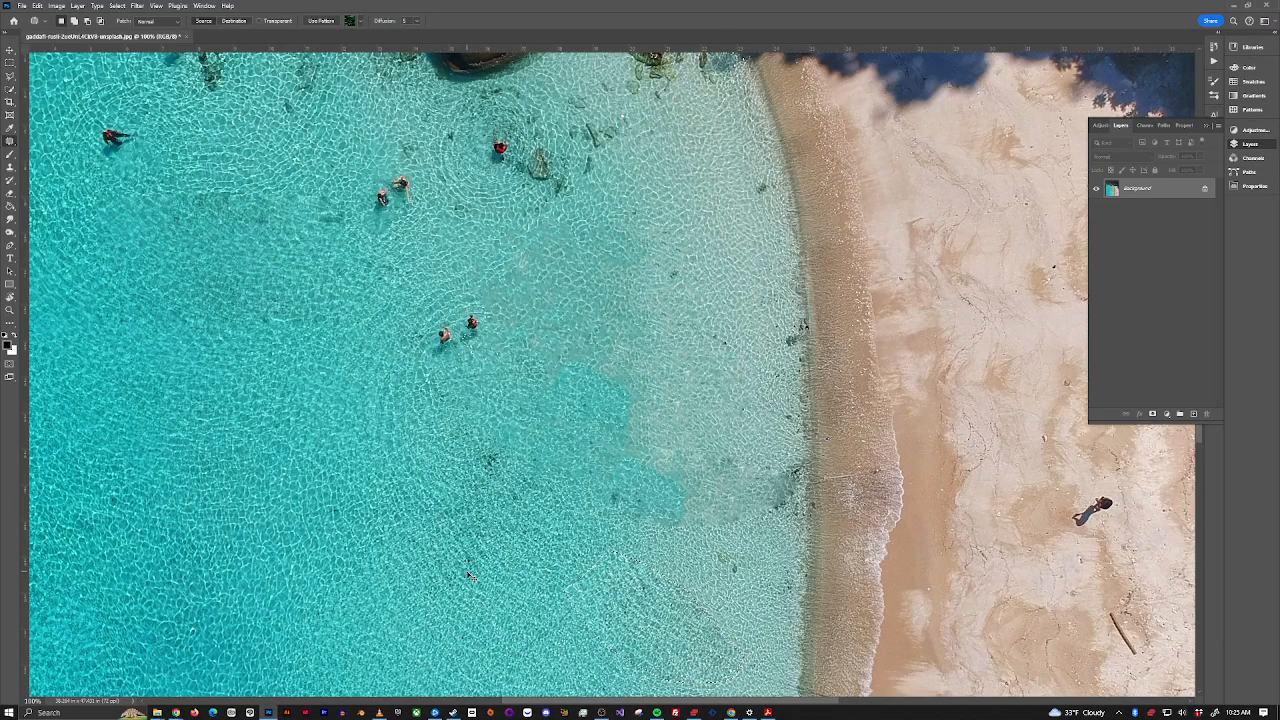
key("ctrl+d")
Step: Blend the edges of the turquoise blotch where the grey boat was, using the Spot Healing Brush
right_click(9, 141)
left_click(60, 140)
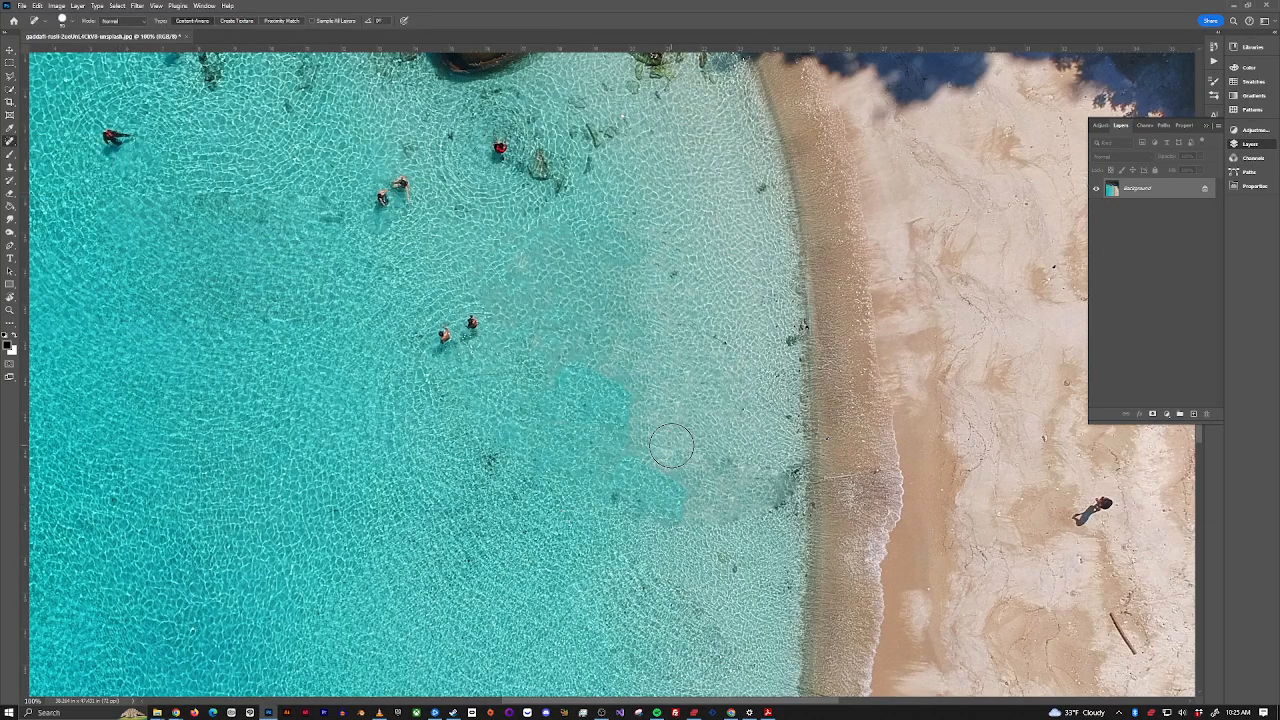
left_click(679, 483)
left_click(674, 509)
left_click(643, 523)
left_click(645, 498)
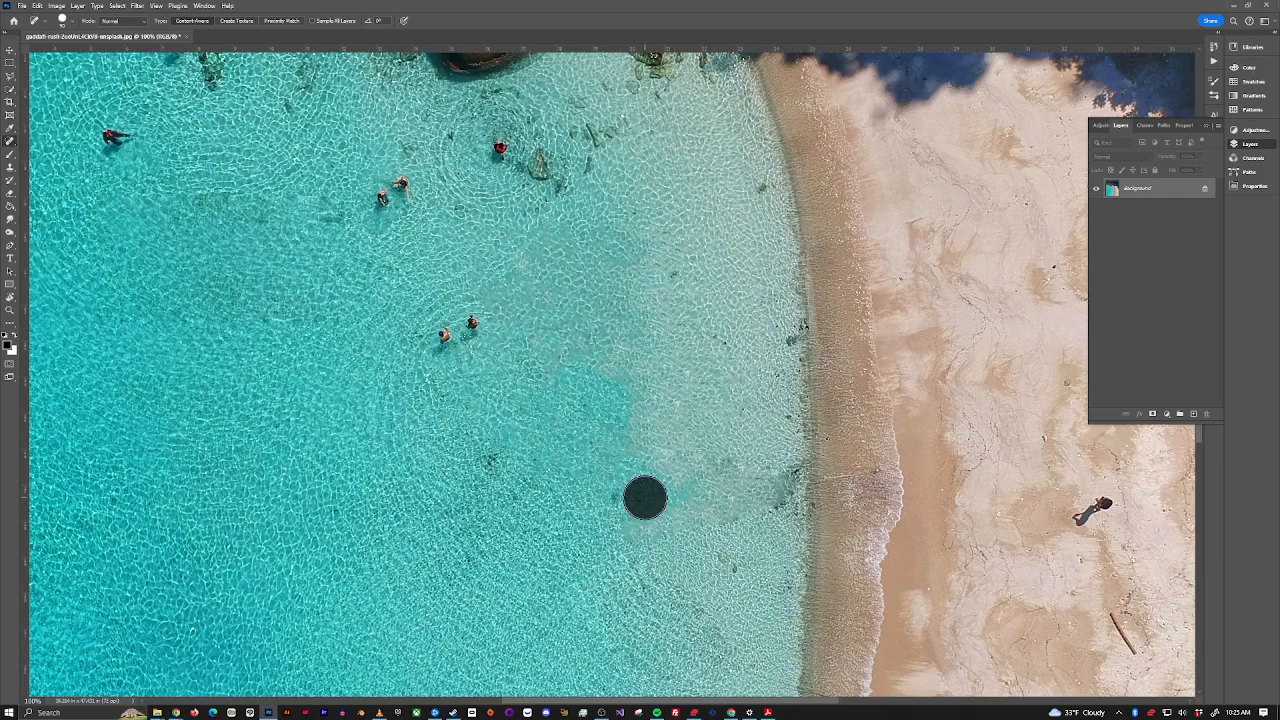
Step: Try to even out the remaining turquoise blotches where the grey and white-roofed boats were with more Spot Healing Brush strokes
left_click(663, 480)
left_click_drag(694, 487, 628, 501)
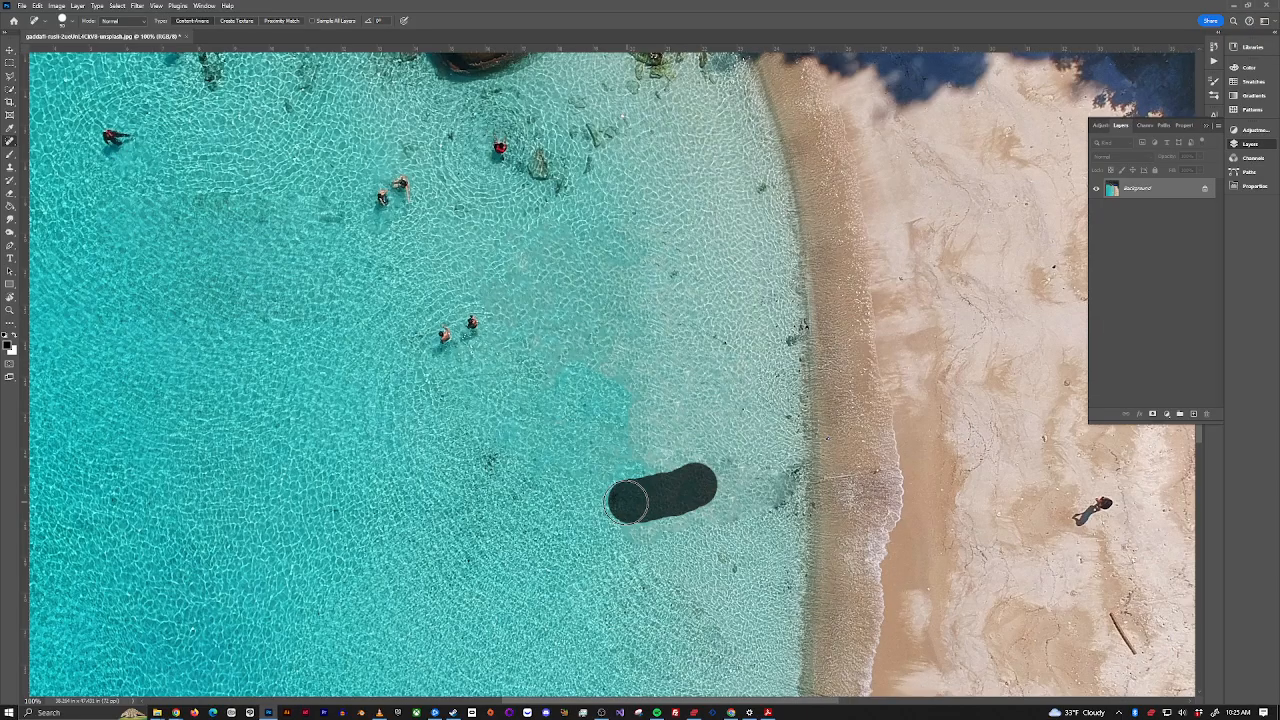
left_click(640, 483)
left_click(618, 422)
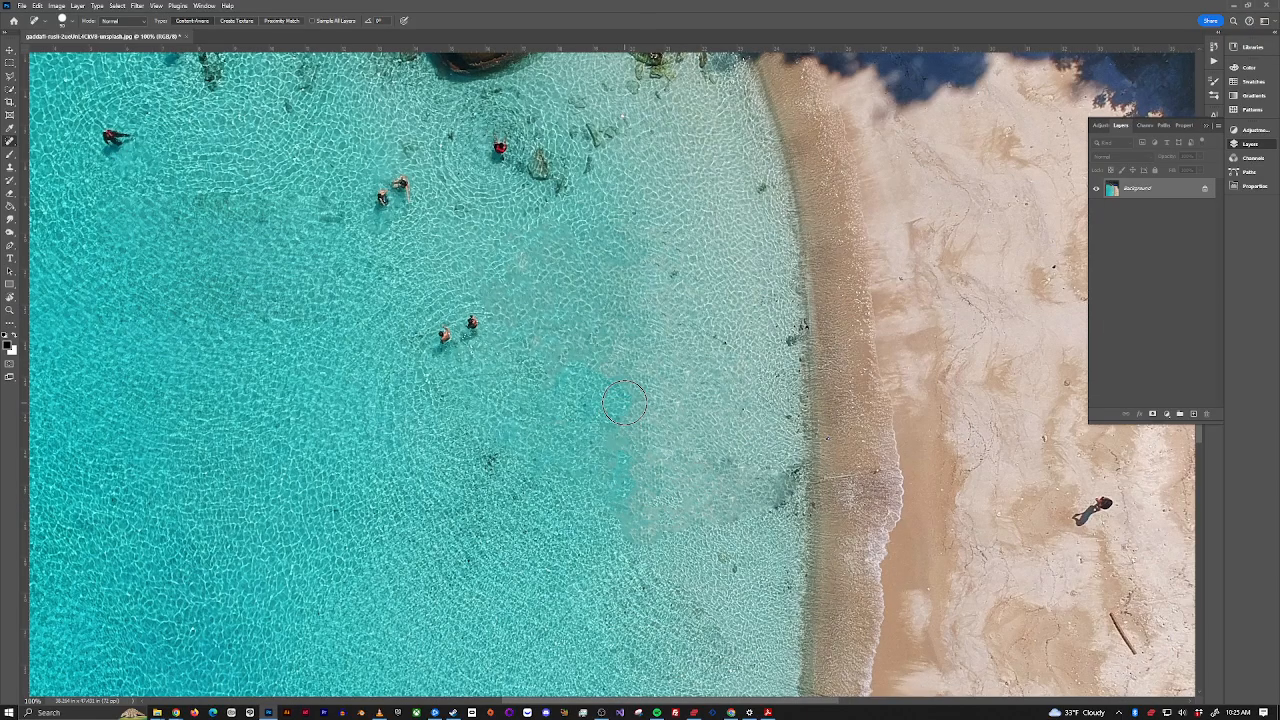
left_click(572, 380)
left_click(603, 387)
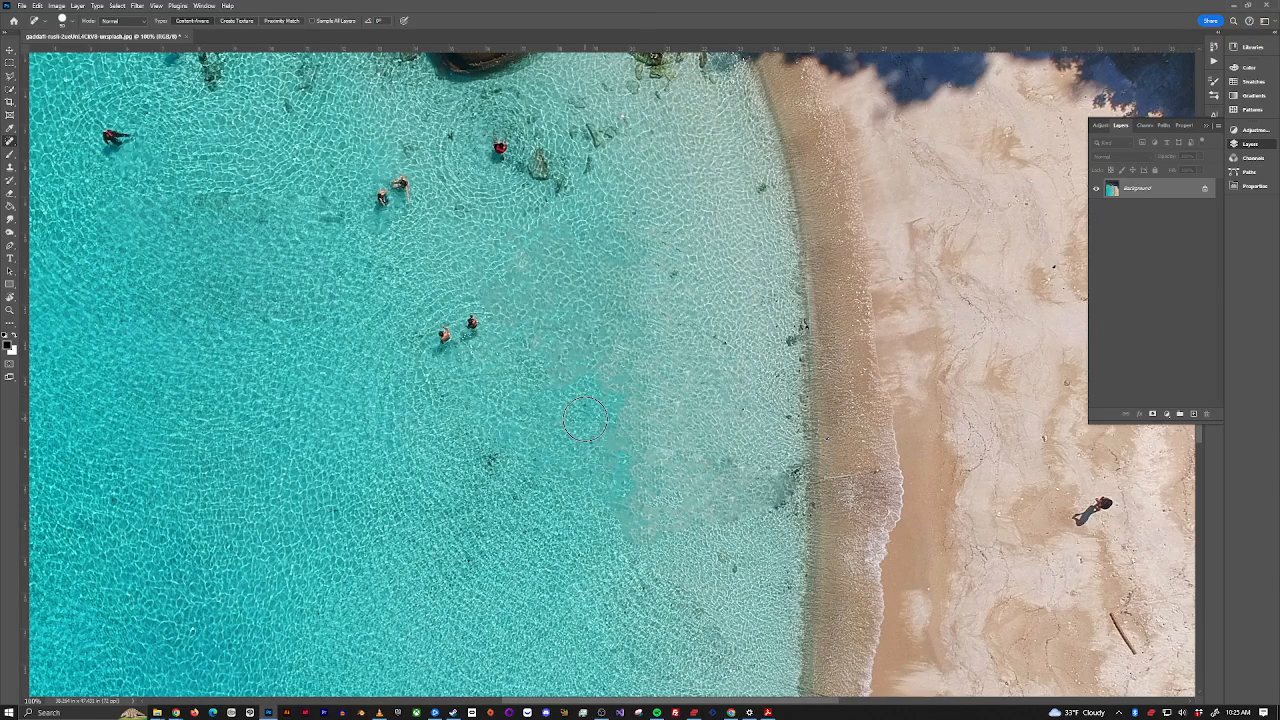
left_click(585, 419)
left_click(661, 547)
left_click(616, 536)
left_click(600, 496)
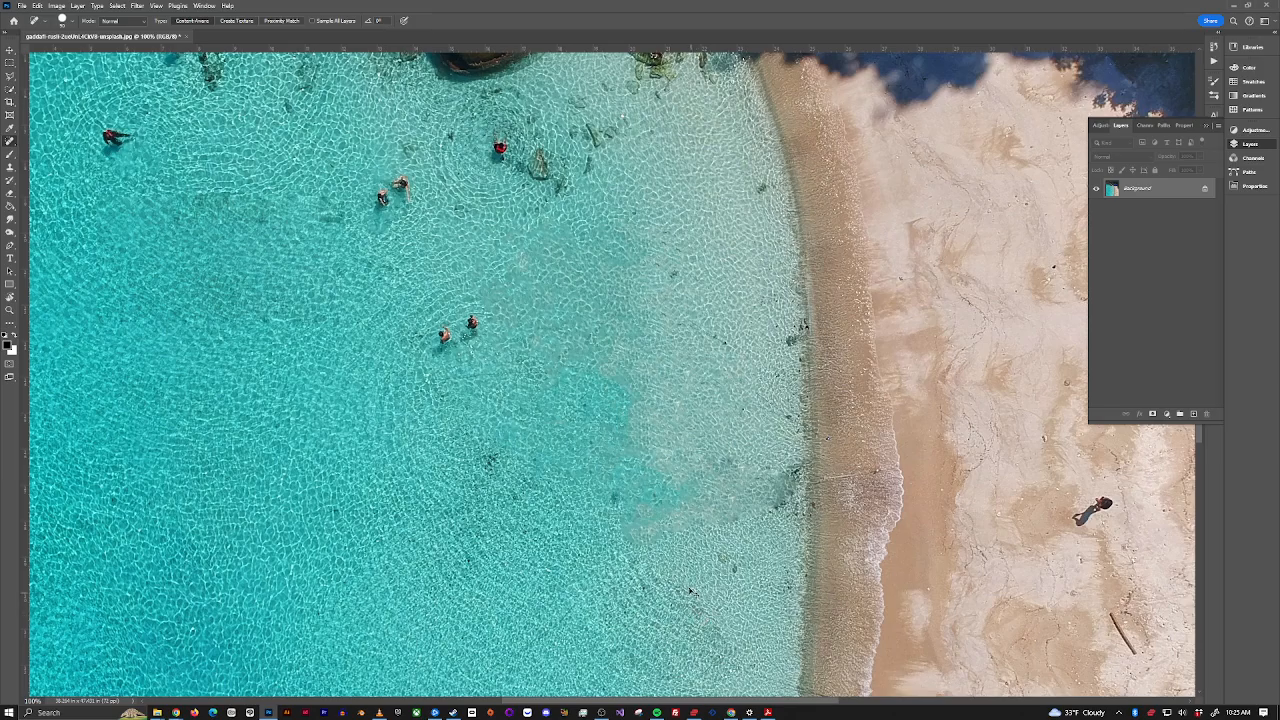
Step: Touch up the water along the lower edge of the grey boat's patched area with the Spot Healing Brush
left_click(685, 520)
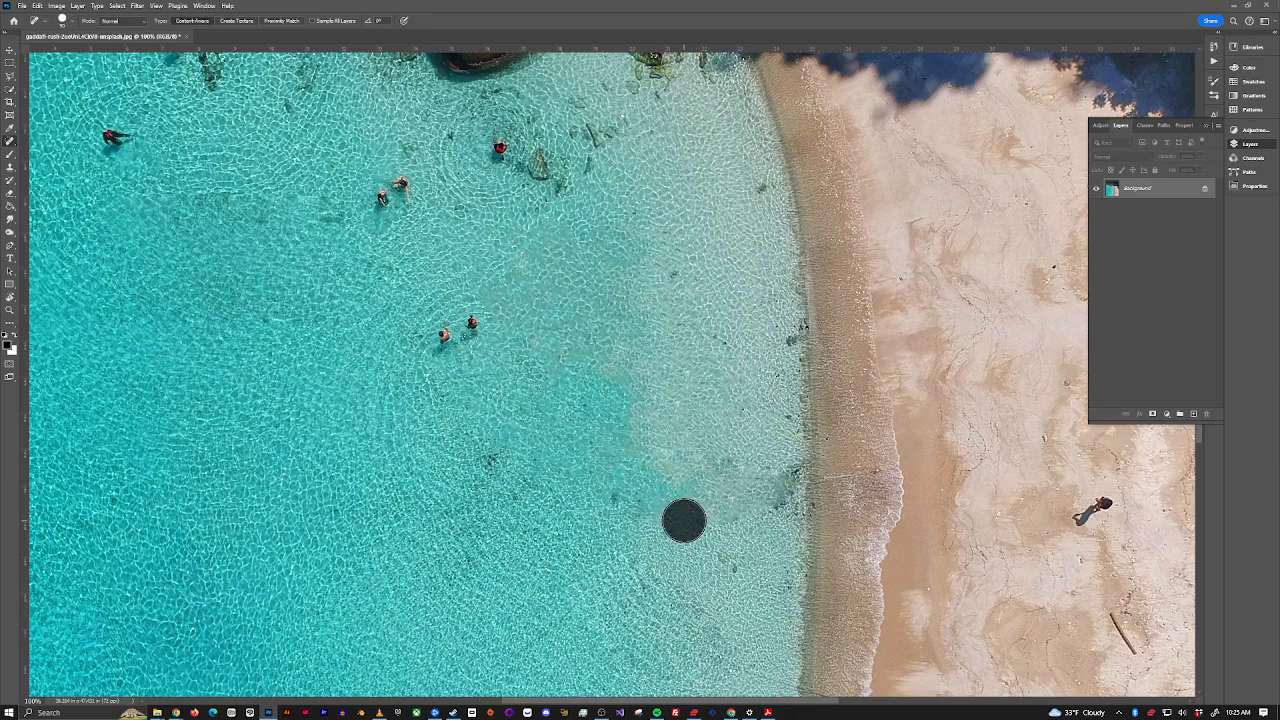
left_click(669, 512)
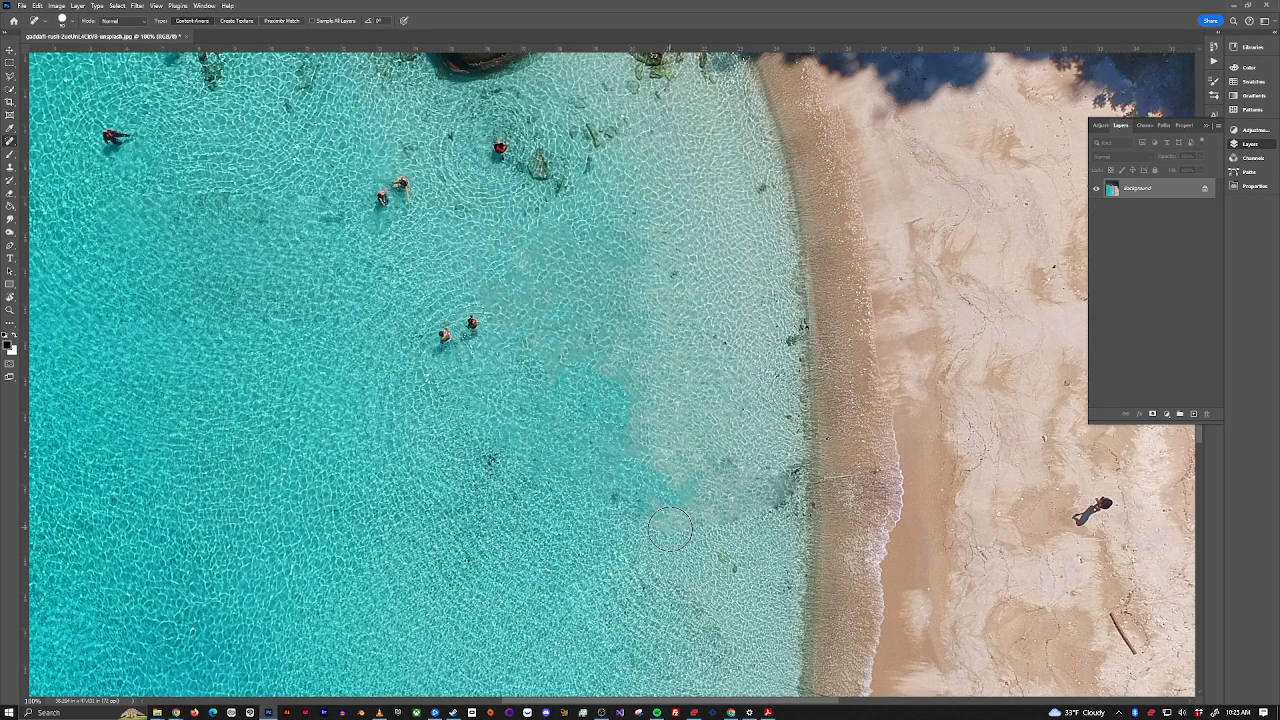
left_click(695, 523)
key("ctrl+minus")
key("ctrl+minus")
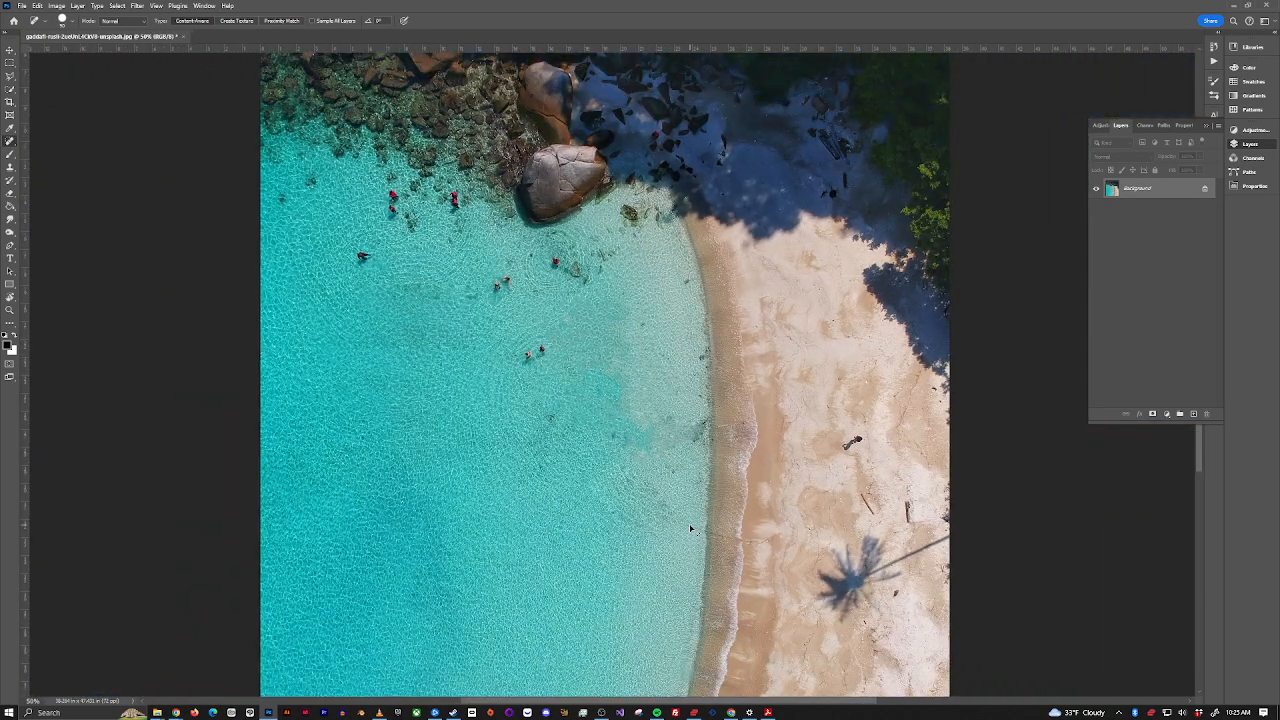